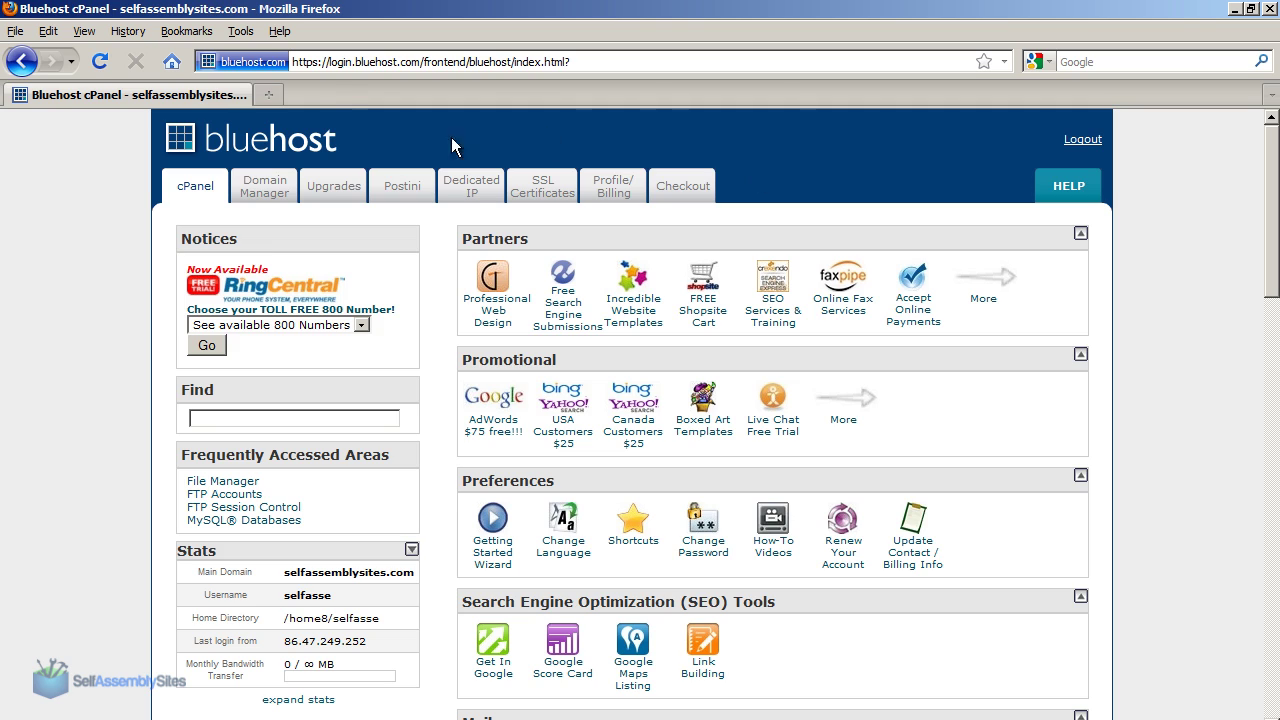
Step: Start a web search for 'goggle apps' in a new browser tab
{"action": "key", "text": "ctrl+t"}
{"action": "key", "text": "ctrl+k"}
{"action": "type", "text": "gog"}
{"action": "type", "text": "gle apps"}
Step: Search for Google Apps, follow the ad and open the free Google Apps edition page
{"action": "key", "text": "Return"}
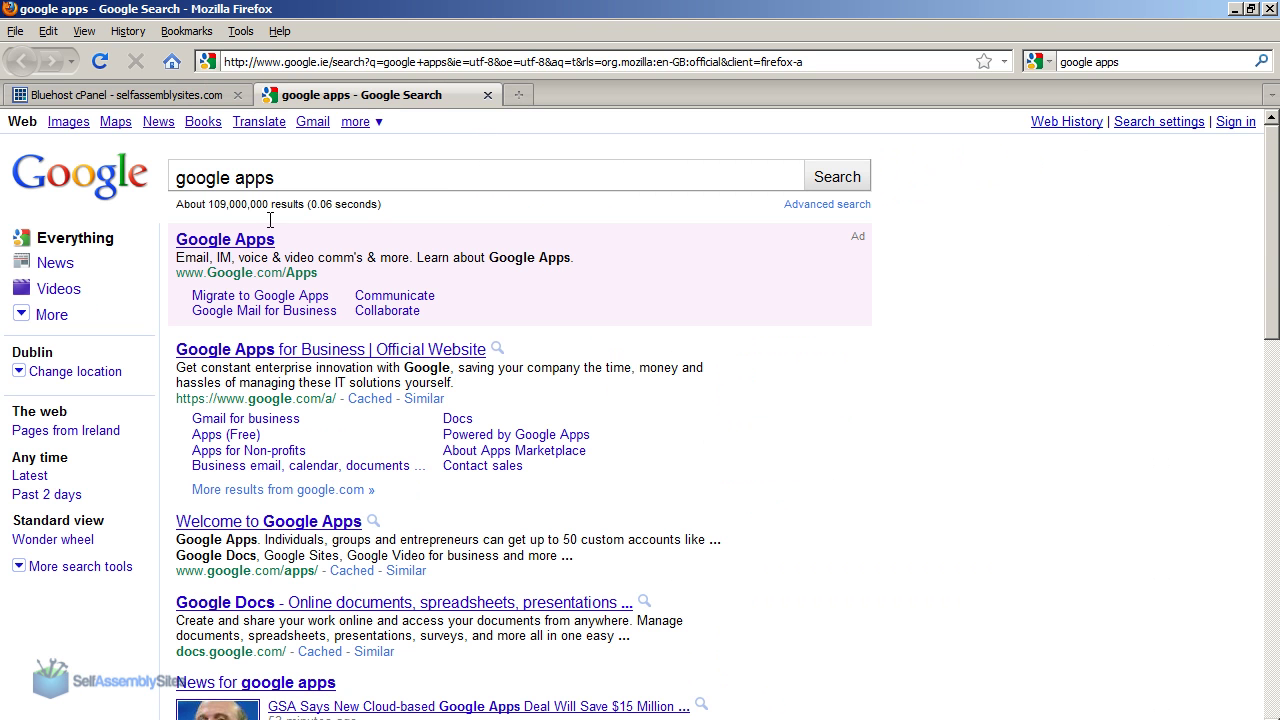
{"action": "left_click", "coordinate": [200, 240]}
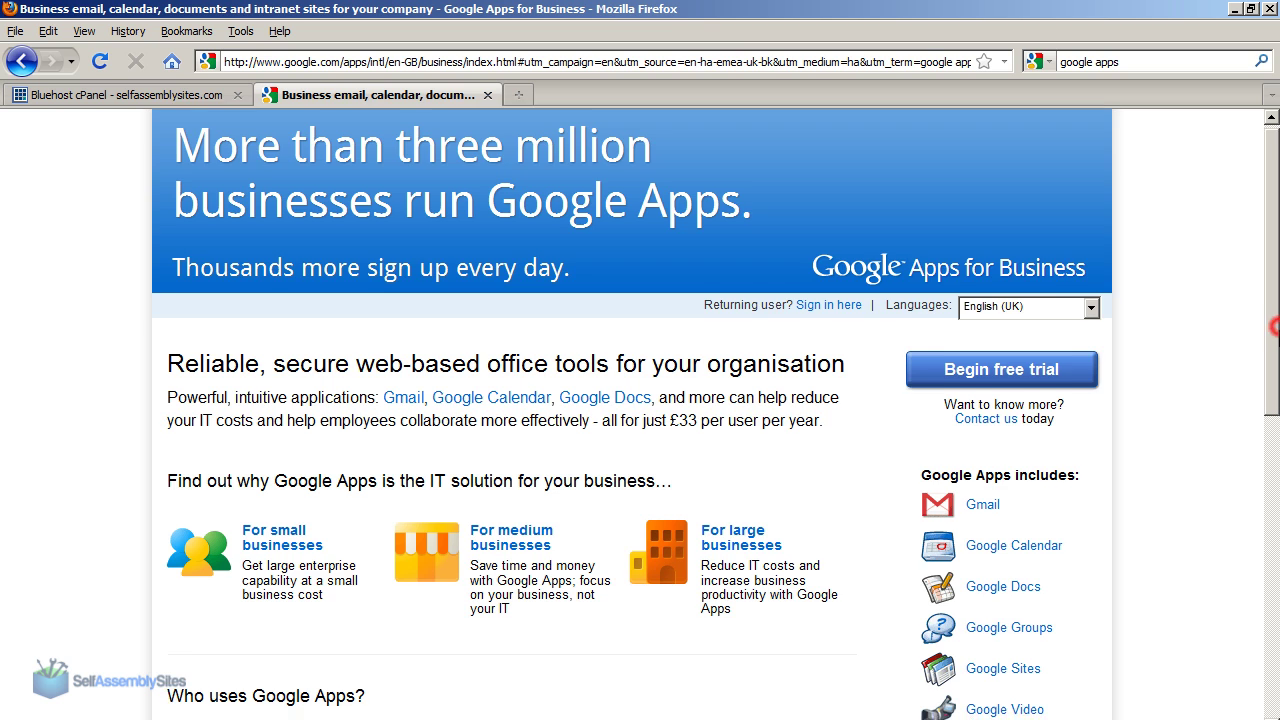
{"action": "scroll", "coordinate": [640, 414], "scroll_direction": "down", "scroll_amount": 3}
{"action": "left_click_drag", "start_coordinate": [1277, 405], "coordinate": [1277, 537]}
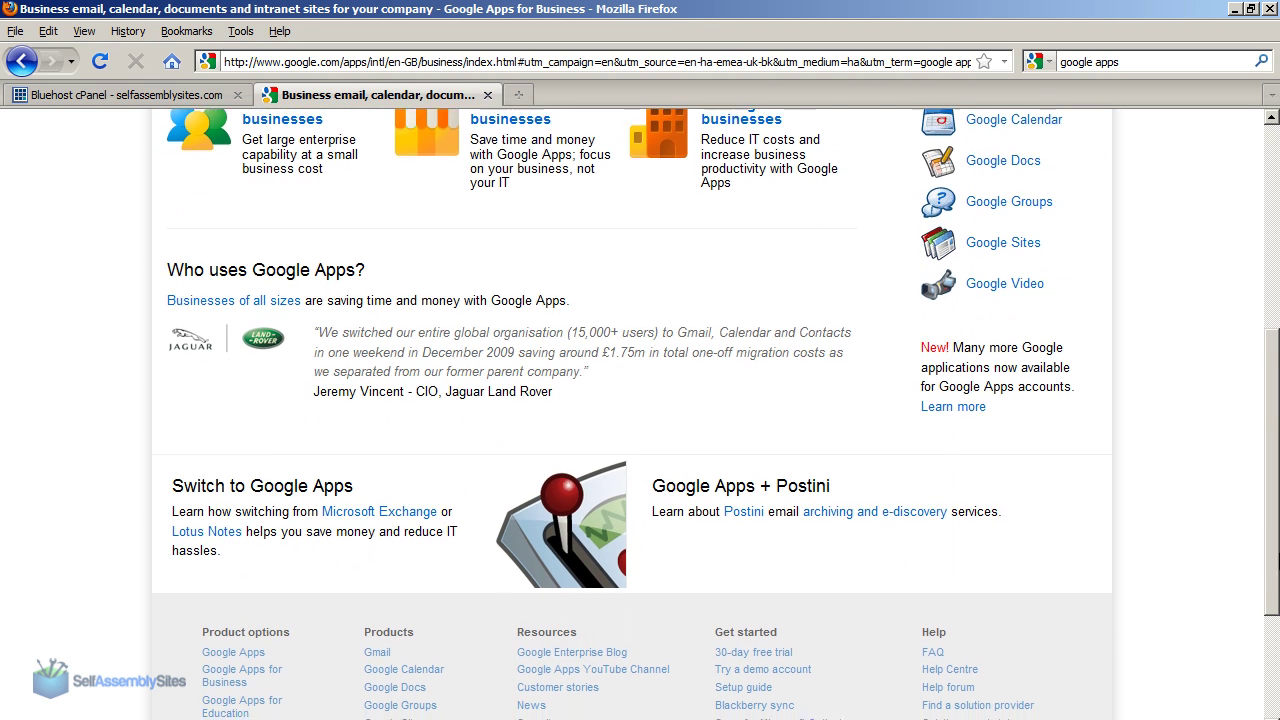
{"action": "scroll", "coordinate": [1137, 600], "scroll_direction": "down", "scroll_amount": 3}
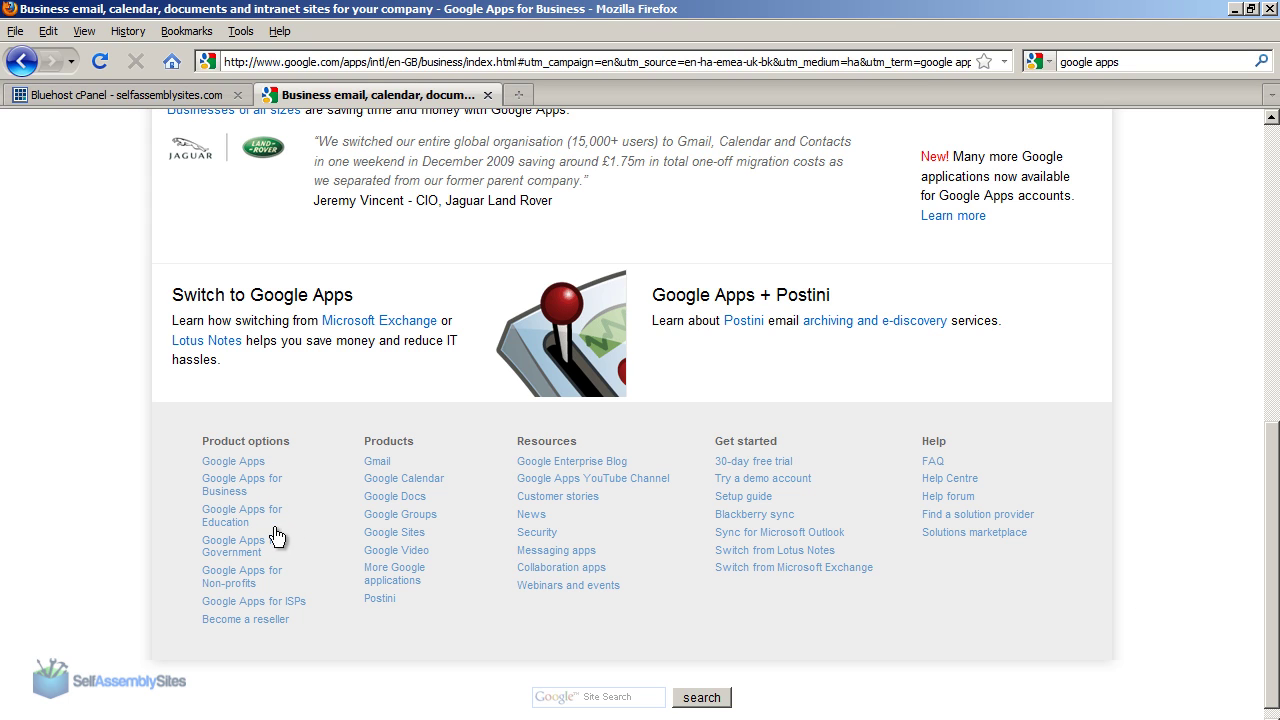
{"action": "left_click", "coordinate": [238, 461]}
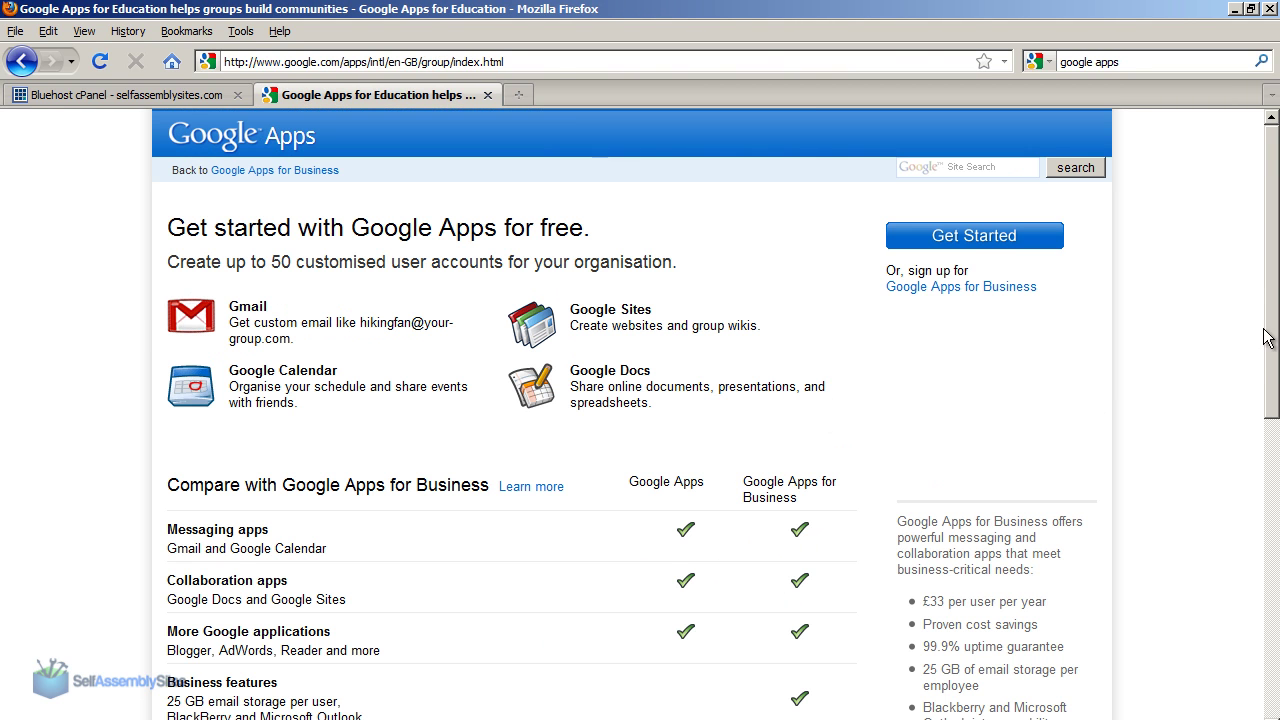
Step: Compare the free and Business edition headings, then start the free Google Apps sign-up
{"action": "triple_click", "coordinate": [672, 482]}
{"action": "left_click_drag", "start_coordinate": [735, 482], "coordinate": [823, 503]}
{"action": "left_click", "coordinate": [829, 508]}
{"action": "left_click", "coordinate": [656, 477]}
{"action": "left_click_drag", "start_coordinate": [656, 477], "coordinate": [704, 481]}
{"action": "left_click", "coordinate": [716, 482]}
{"action": "left_click", "coordinate": [986, 247]}
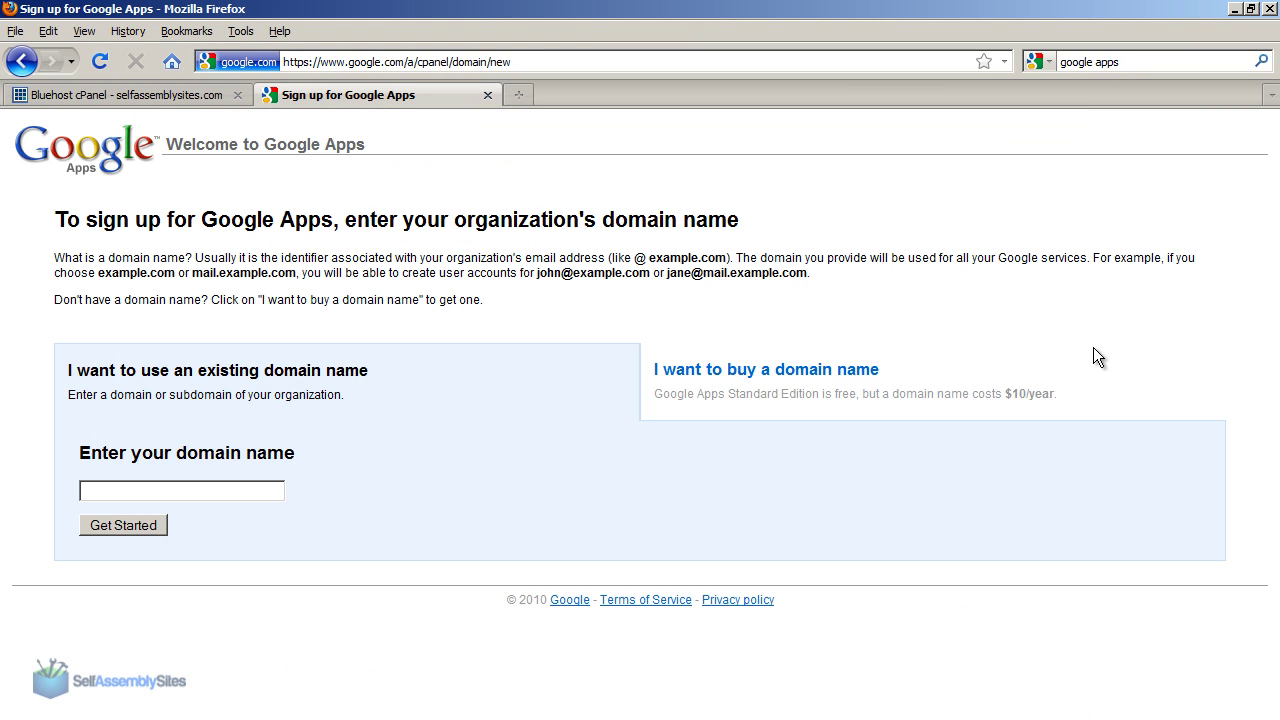
Step: Enter selfassemblysites.com as the domain and fill in the administrator's name and e-mail
{"action": "left_click", "coordinate": [138, 488]}
{"action": "type", "text": "selfassemblysites.com"}
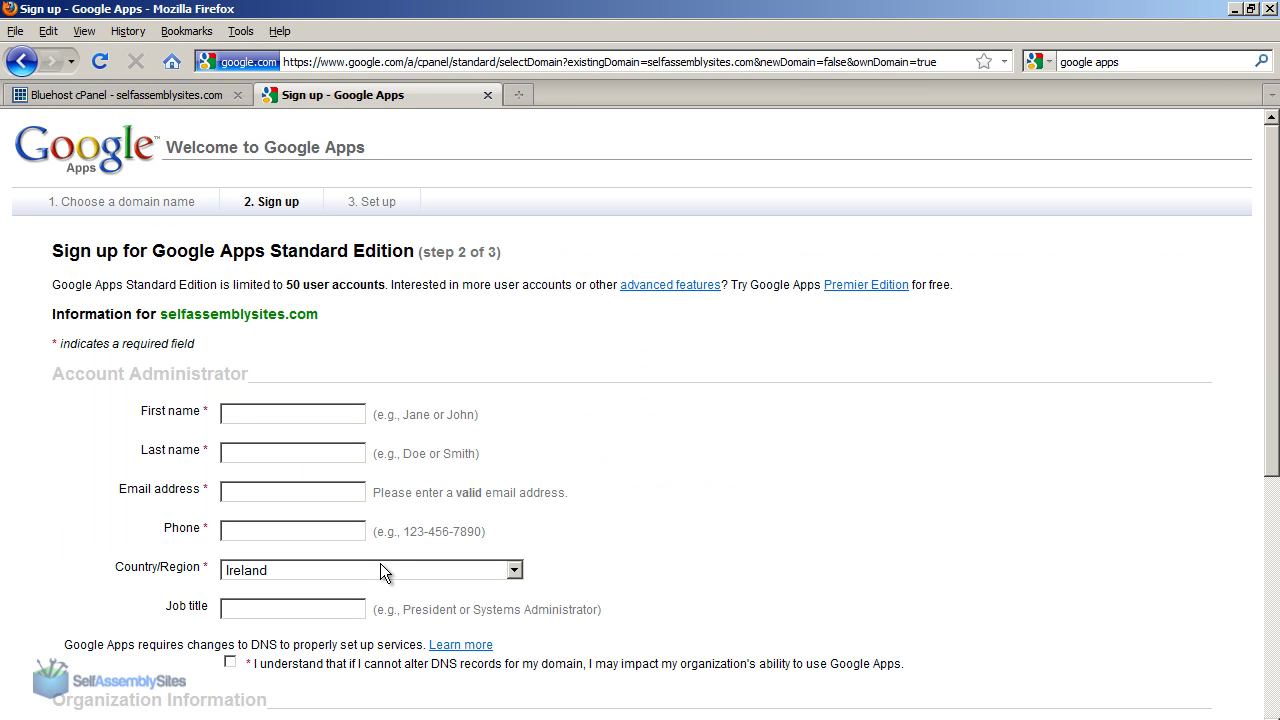
{"action": "left_click", "coordinate": [277, 418]}
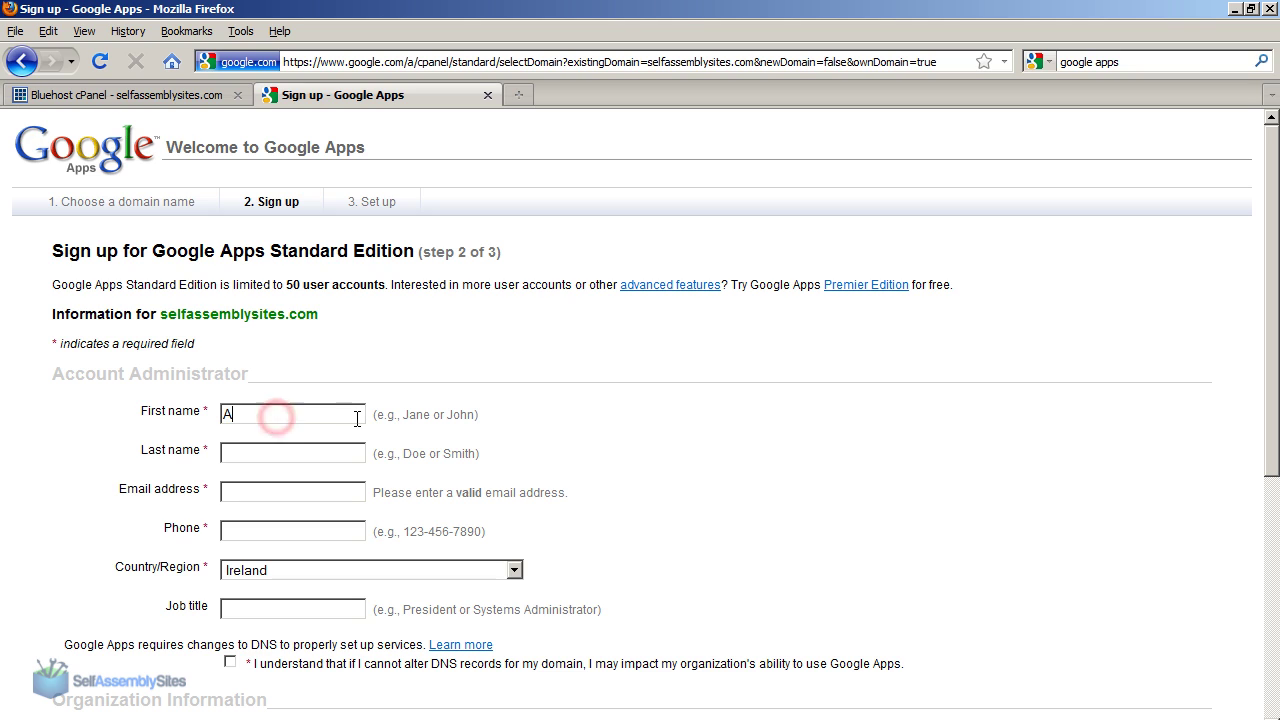
{"action": "key", "text": "Tab"}
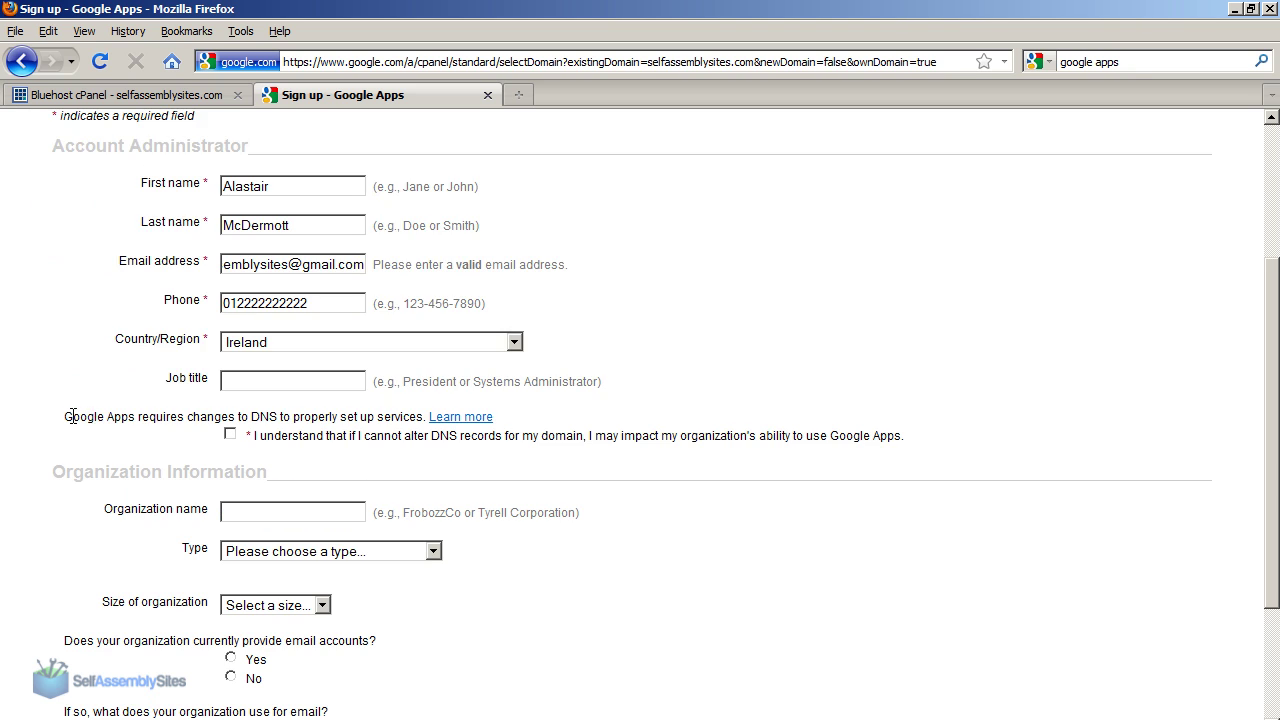
Step: Read the DNS notice and tick the DNS change acknowledgement
{"action": "left_click_drag", "start_coordinate": [63, 414], "coordinate": [908, 448]}
{"action": "left_click", "coordinate": [908, 446]}
{"action": "triple_click", "coordinate": [300, 442]}
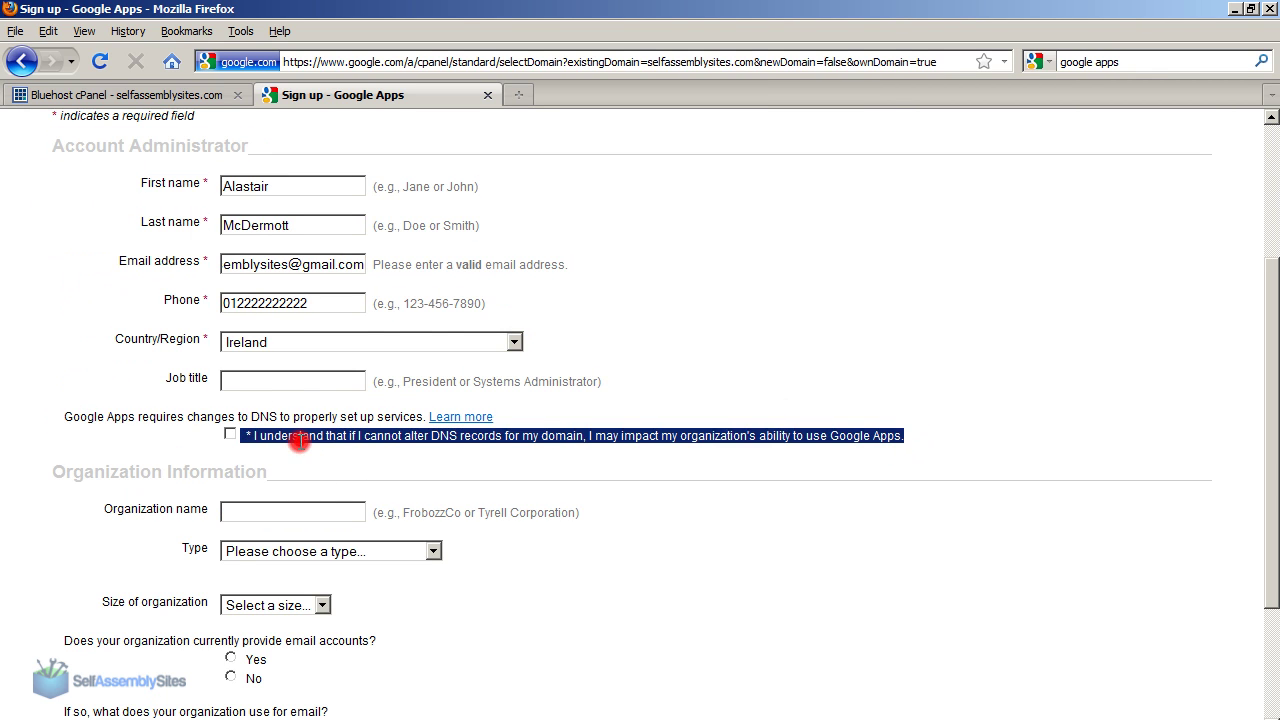
{"action": "left_click", "coordinate": [425, 450]}
{"action": "left_click", "coordinate": [230, 435]}
Step: Enter organization Self Assembly Sites, type Business, size 1 - 5, and answer Yes to existing email
{"action": "left_click_drag", "start_coordinate": [1266, 428], "coordinate": [1268, 540]}
{"action": "left_click", "coordinate": [290, 322]}
{"action": "type", "text": "Self Assembly Sites"}
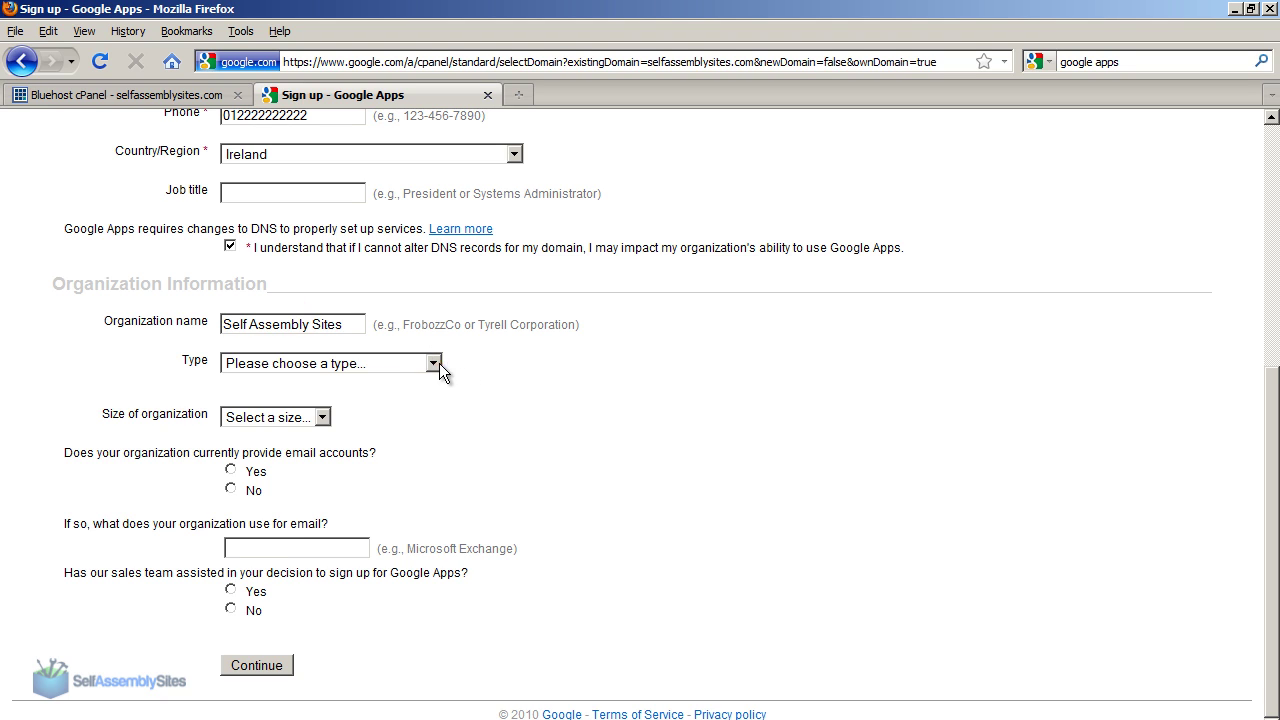
{"action": "left_click", "coordinate": [439, 363]}
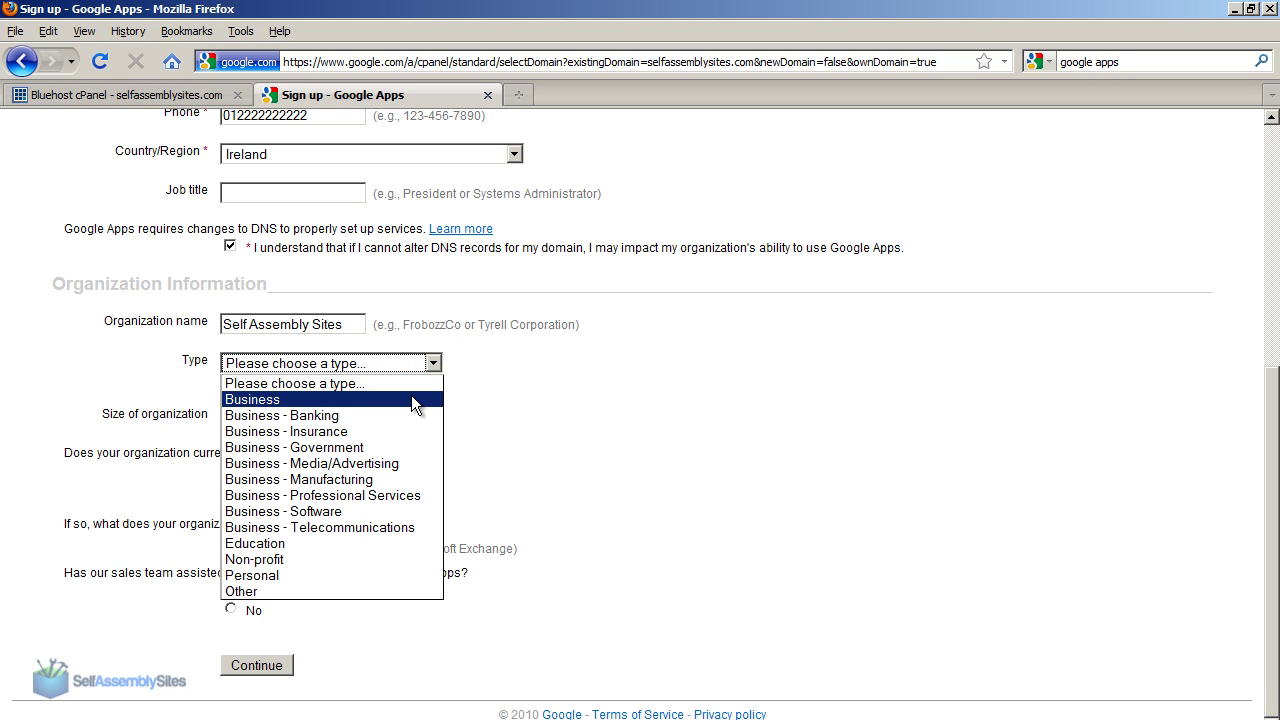
{"action": "left_click", "coordinate": [411, 399]}
{"action": "left_click", "coordinate": [251, 415]}
{"action": "left_click", "coordinate": [257, 449]}
{"action": "left_click", "coordinate": [432, 448]}
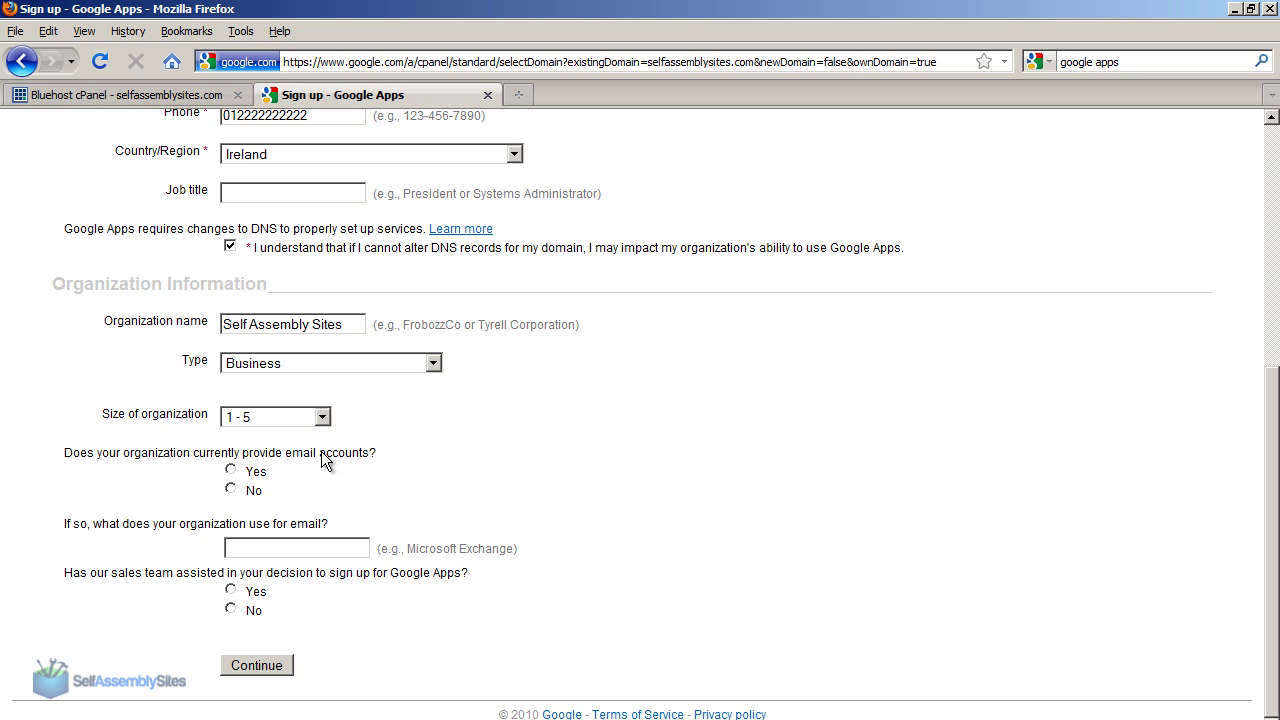
{"action": "left_click", "coordinate": [231, 469]}
Step: Give Outlook as the current email system, answer No to the sales question, and submit
{"action": "left_click", "coordinate": [307, 545]}
{"action": "type", "text": "Outlook"}
{"action": "left_click", "coordinate": [230, 609]}
{"action": "left_click", "coordinate": [254, 670]}
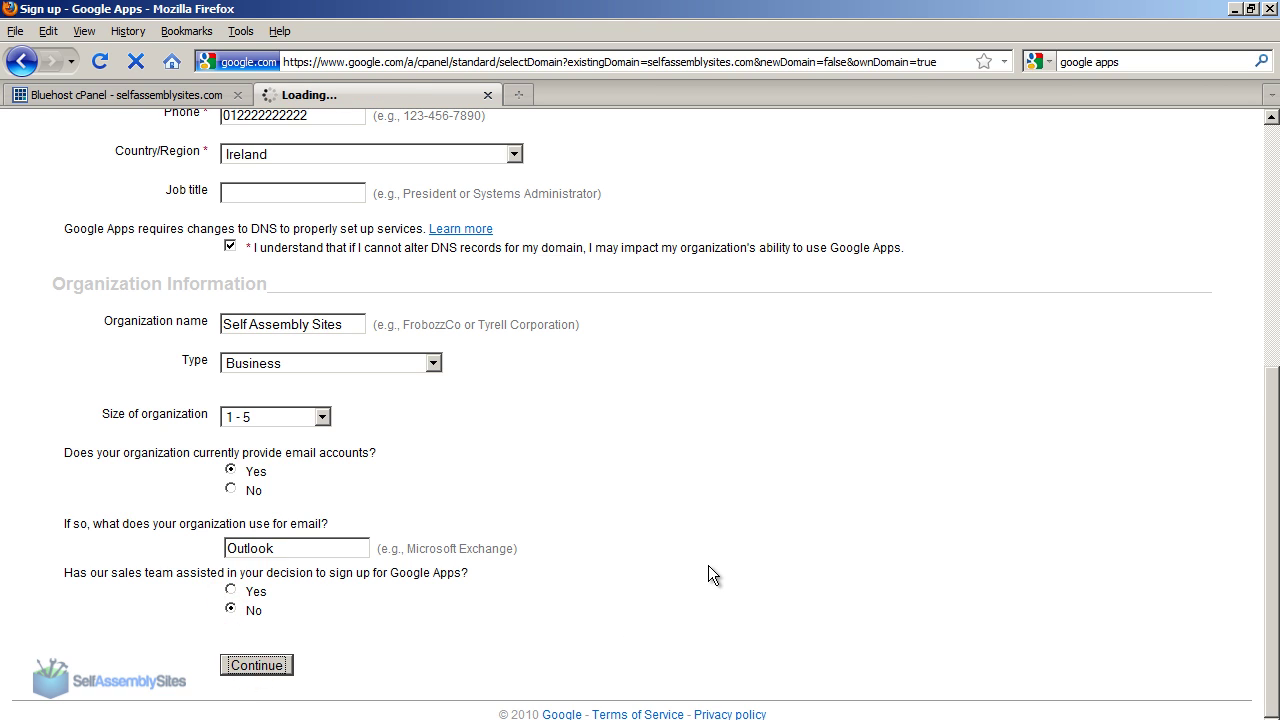
{"action": "left_click", "coordinate": [255, 410]}
Step: Enter the administrator username, paste the password twice and type the word verification
{"action": "type", "text": "alastair"}
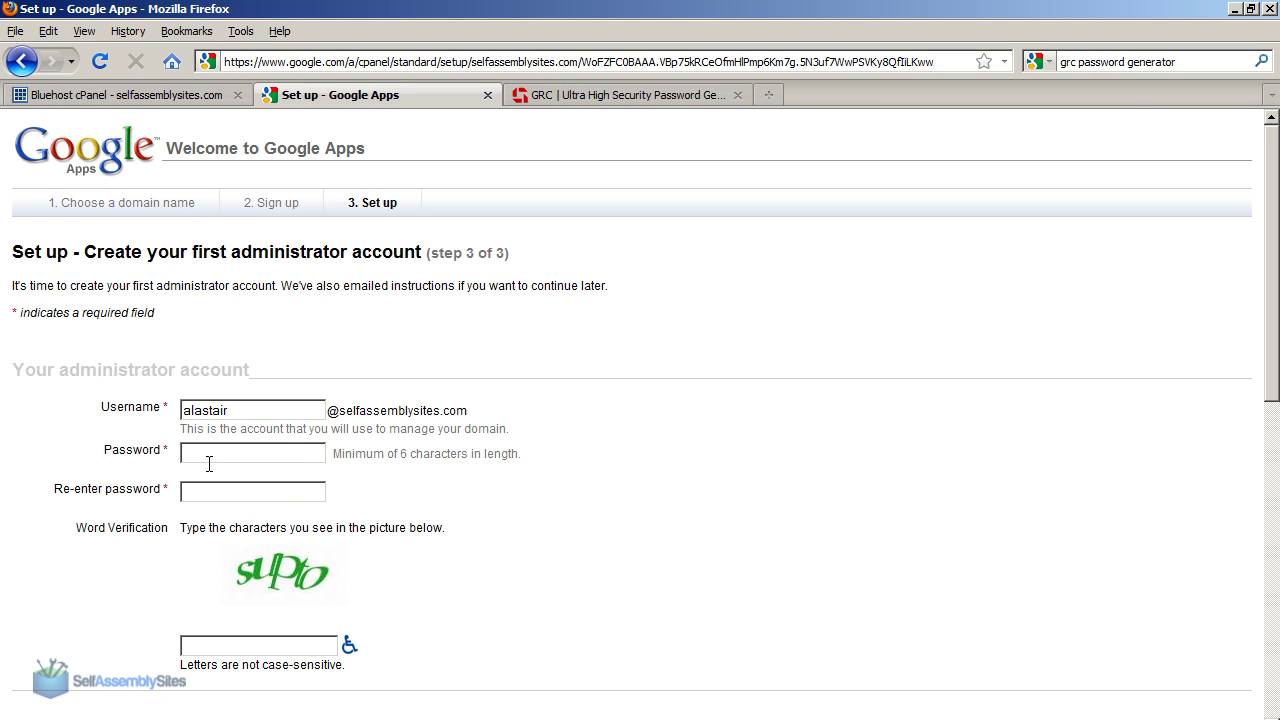
{"action": "key", "text": "ctrl+v"}
{"action": "left_click", "coordinate": [211, 491]}
{"action": "key", "text": "ctrl+v"}
{"action": "left_click", "coordinate": [301, 648]}
{"action": "type", "text": "supto"}
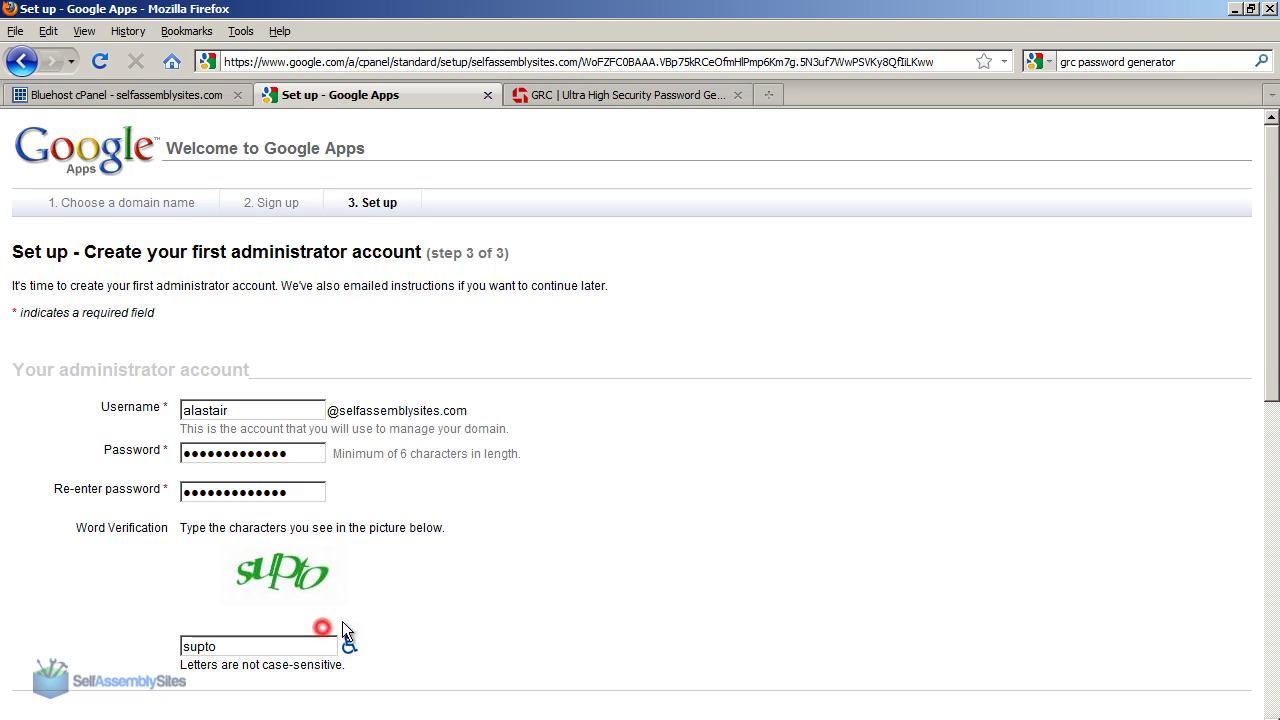
Step: Review the terms, accept them to continue setup, and save the password in the browser
{"action": "scroll", "coordinate": [342, 630], "scroll_direction": "down", "scroll_amount": 10}
{"action": "scroll", "coordinate": [423, 443], "scroll_direction": "up", "scroll_amount": 7}
{"action": "scroll", "coordinate": [151, 468], "scroll_direction": "down", "scroll_amount": 6}
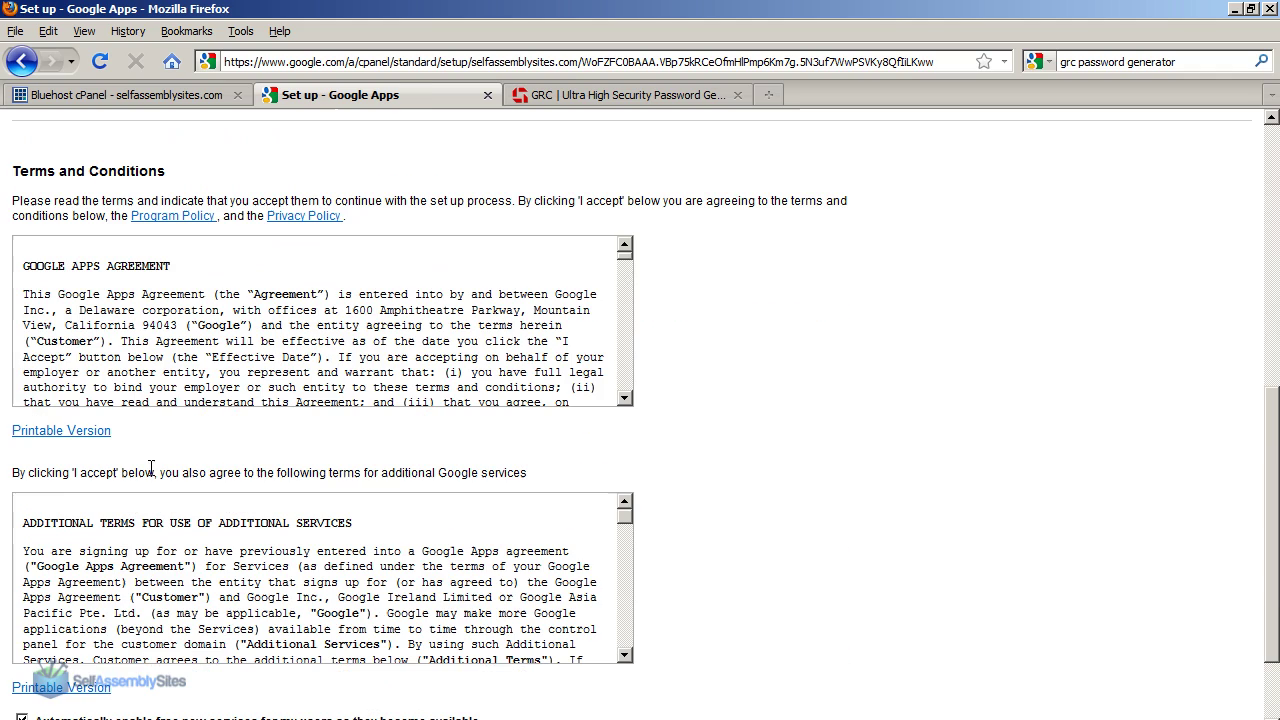
{"action": "middle_click", "coordinate": [622, 268]}
{"action": "middle_click", "coordinate": [625, 527]}
{"action": "left_click", "coordinate": [752, 634]}
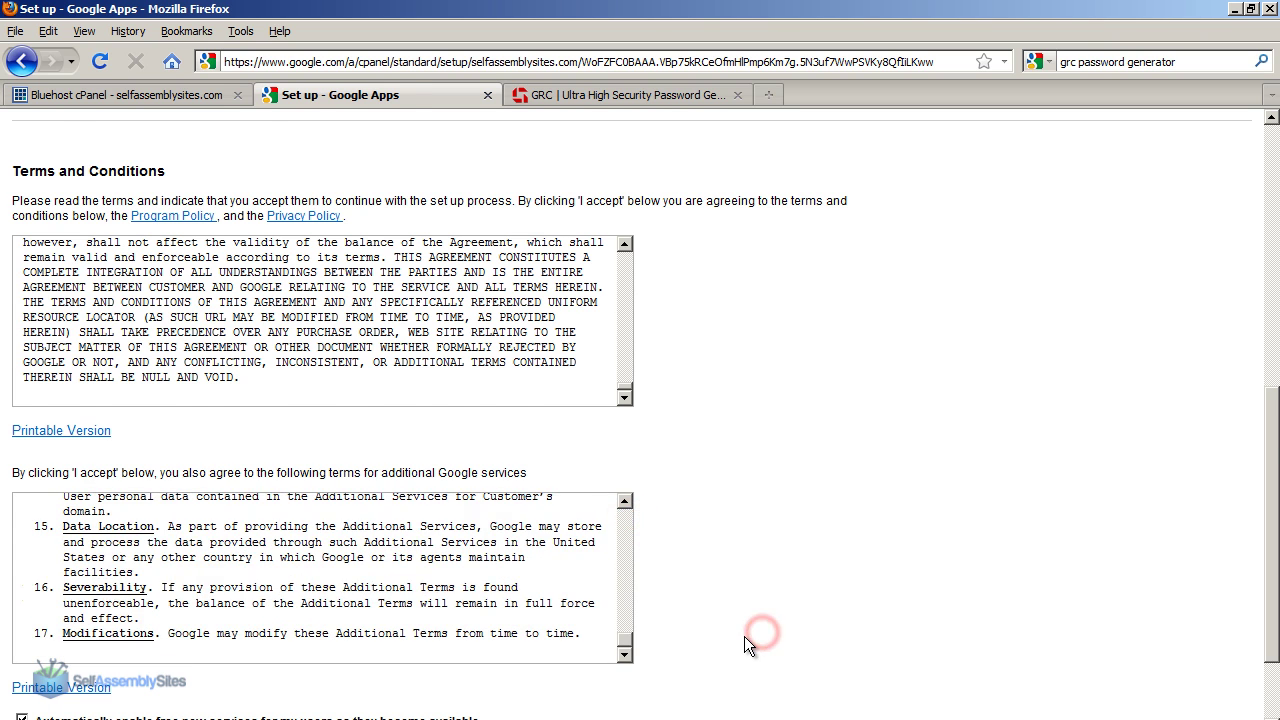
{"action": "scroll", "coordinate": [744, 636], "scroll_direction": "down", "scroll_amount": 3}
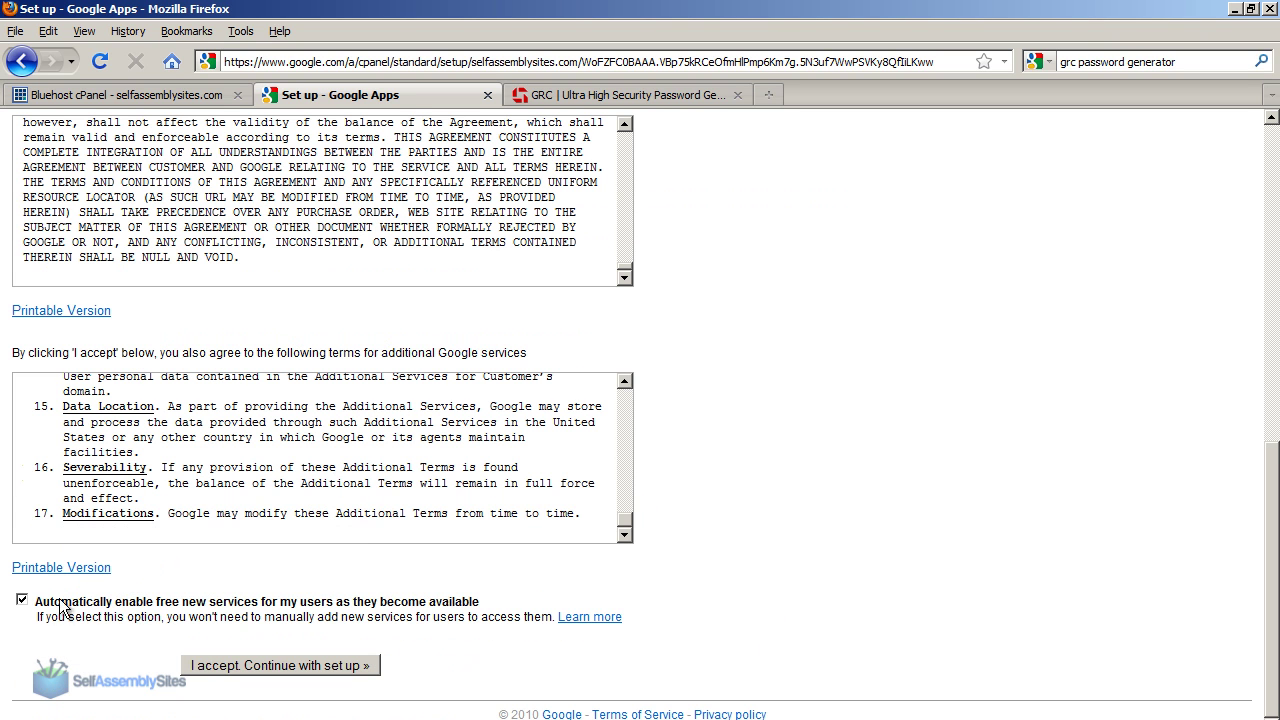
{"action": "left_click_drag", "start_coordinate": [148, 603], "coordinate": [480, 603]}
{"action": "left_click", "coordinate": [500, 603]}
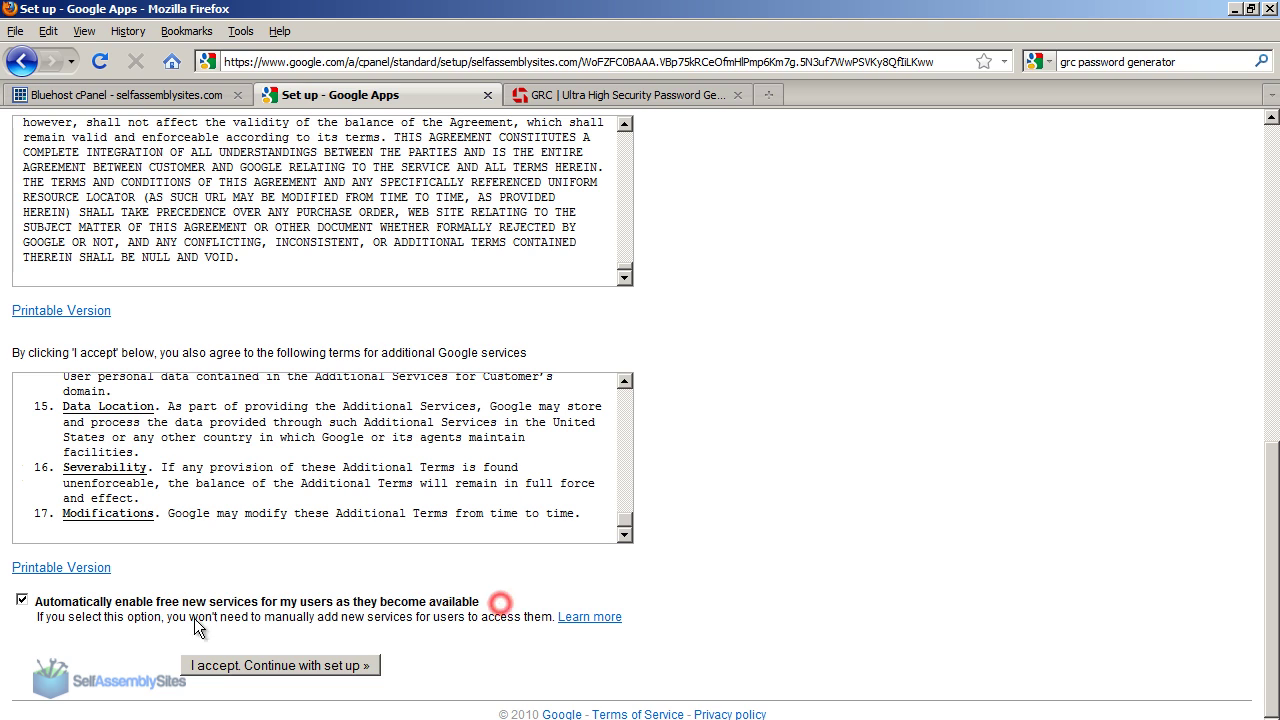
{"action": "left_click", "coordinate": [322, 667]}
{"action": "left_click", "coordinate": [1024, 122]}
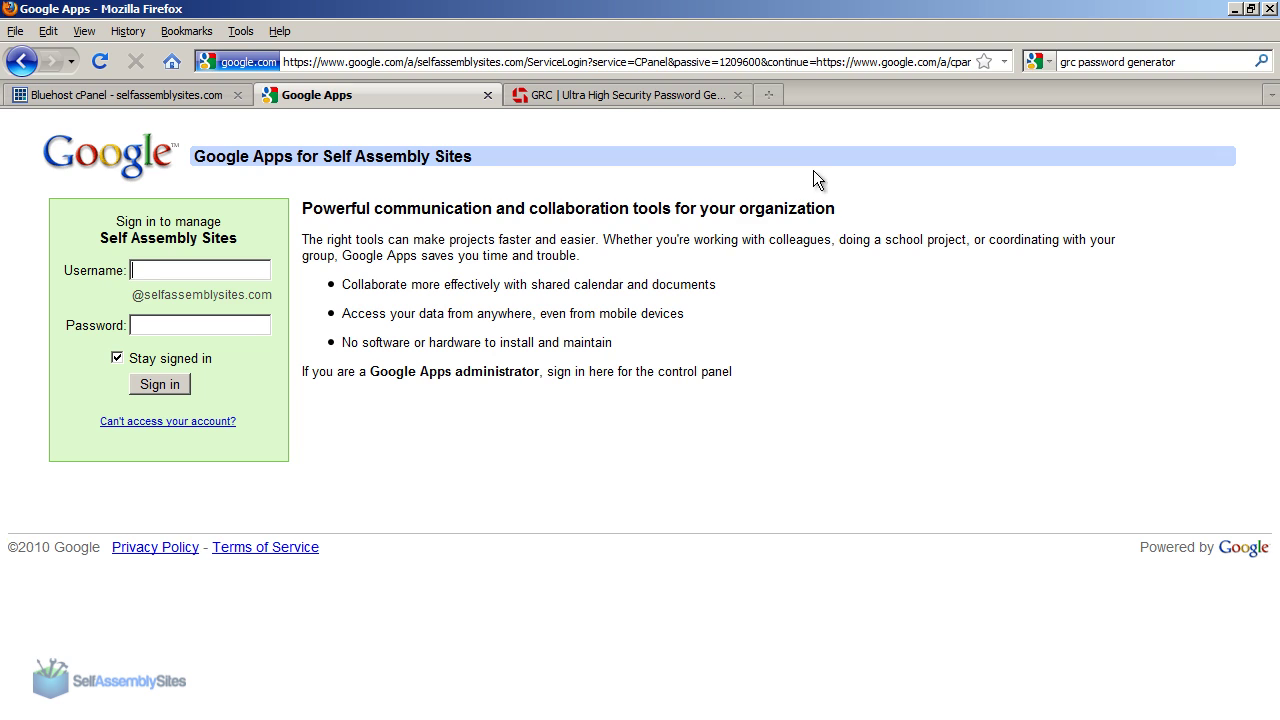
Step: Sign in with the saved administrator username and password
{"action": "type", "text": "alas"}
{"action": "key", "text": "Down"}
{"action": "key", "text": "Tab"}
{"action": "left_click", "coordinate": [164, 388]}
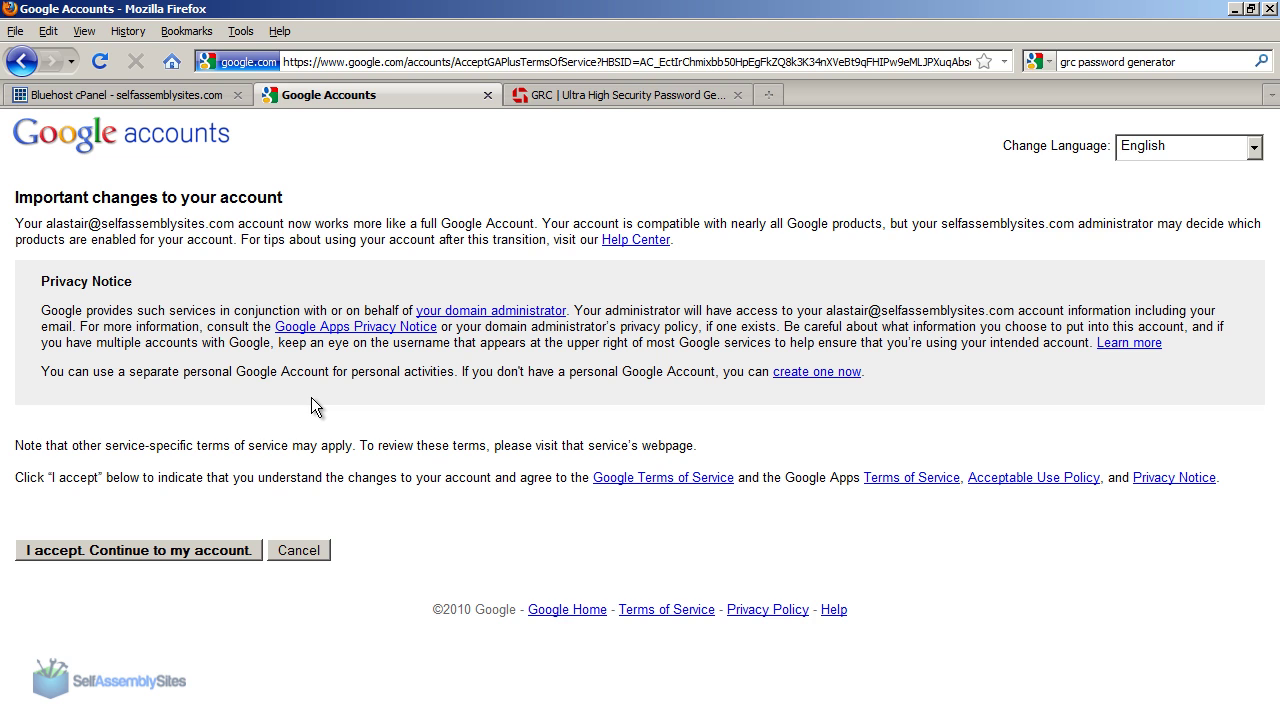
Step: Review the Privacy Notice and accept the account changes
{"action": "left_click_drag", "start_coordinate": [917, 290], "coordinate": [980, 384]}
{"action": "left_click", "coordinate": [980, 382]}
{"action": "left_click_drag", "start_coordinate": [917, 290], "coordinate": [959, 382]}
{"action": "left_click", "coordinate": [960, 384]}
{"action": "left_click", "coordinate": [195, 553]}
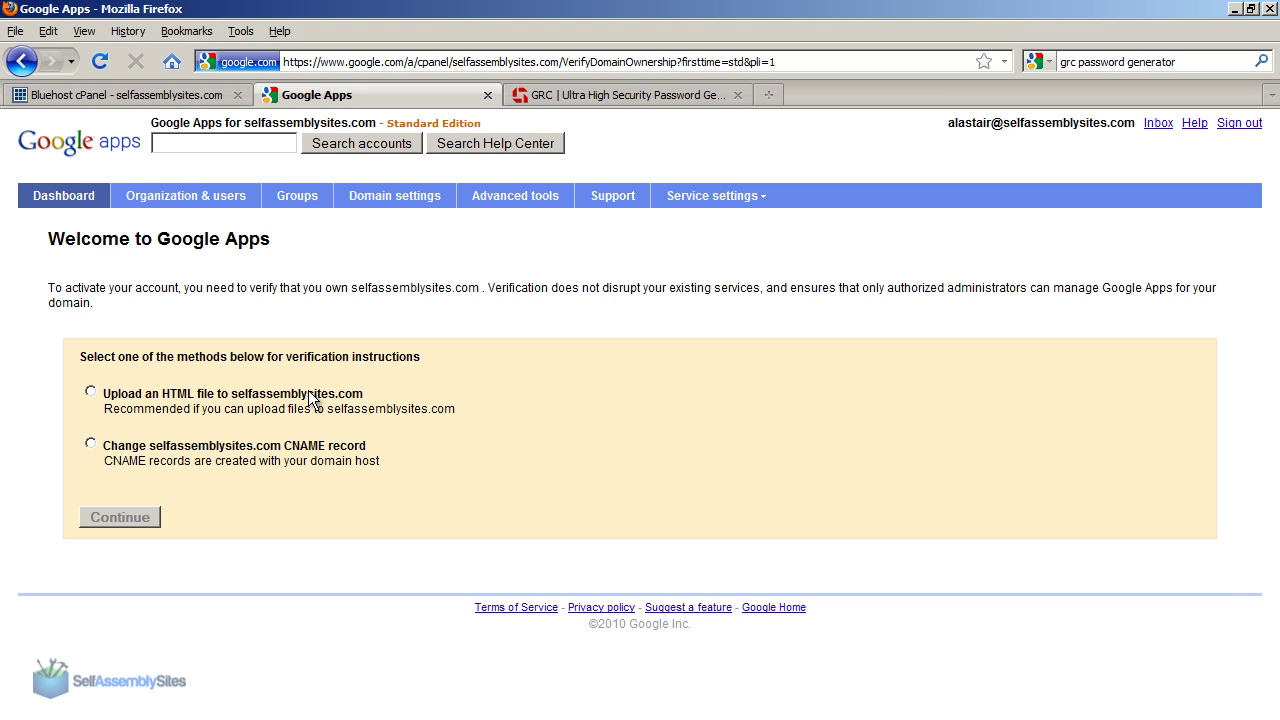
Step: Choose HTML-file verification and copy the file name googlehostedservice.html
{"action": "left_click", "coordinate": [91, 392]}
{"action": "left_click", "coordinate": [113, 515]}
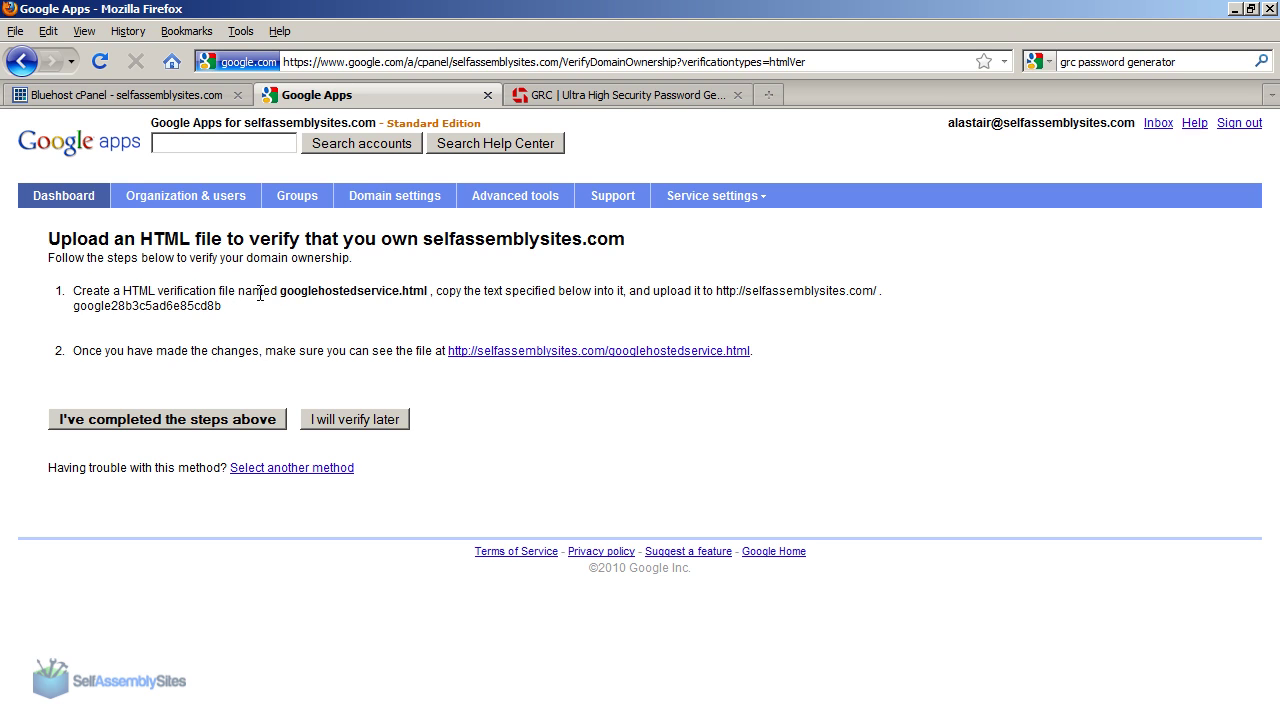
{"action": "left_click_drag", "start_coordinate": [281, 295], "coordinate": [429, 296]}
{"action": "left_click", "coordinate": [429, 296]}
{"action": "left_click_drag", "start_coordinate": [281, 294], "coordinate": [428, 294]}
{"action": "key", "text": "ctrl+c"}
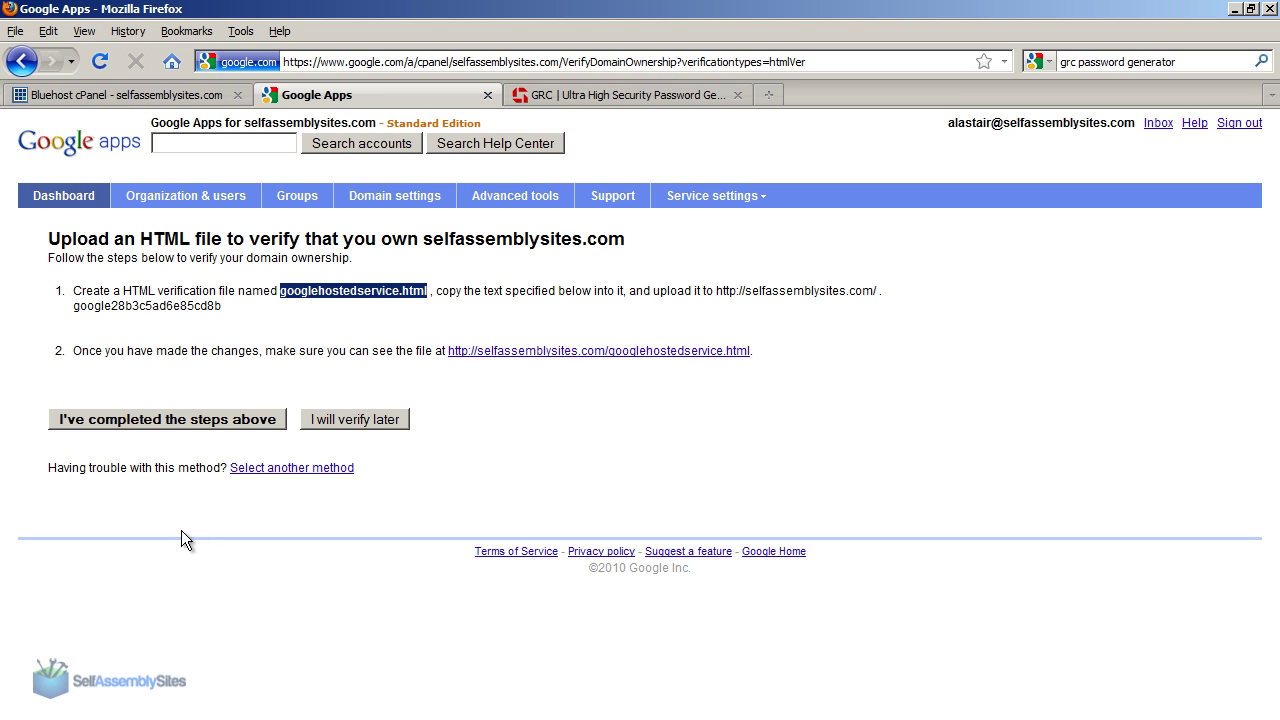
{"action": "left_click", "coordinate": [52, 712]}
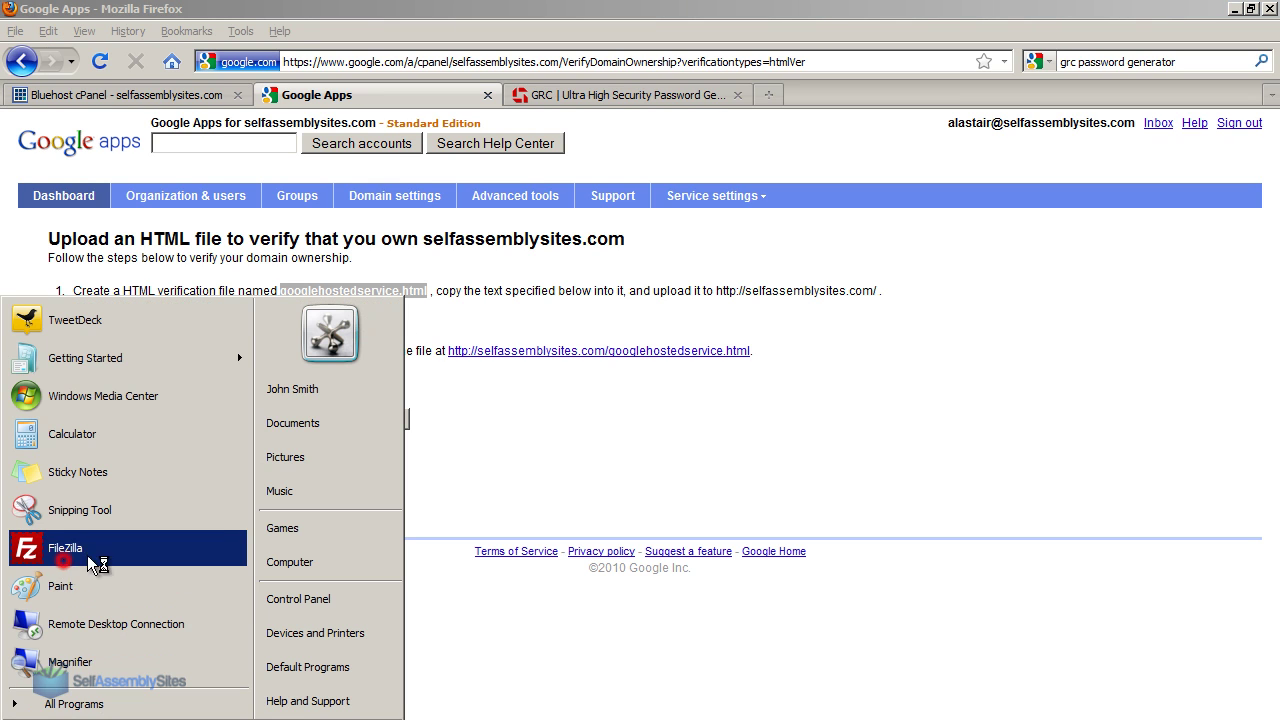
Step: Launch FileZilla, connect to the saved SAS site and open /public_html
{"action": "left_click", "coordinate": [66, 550]}
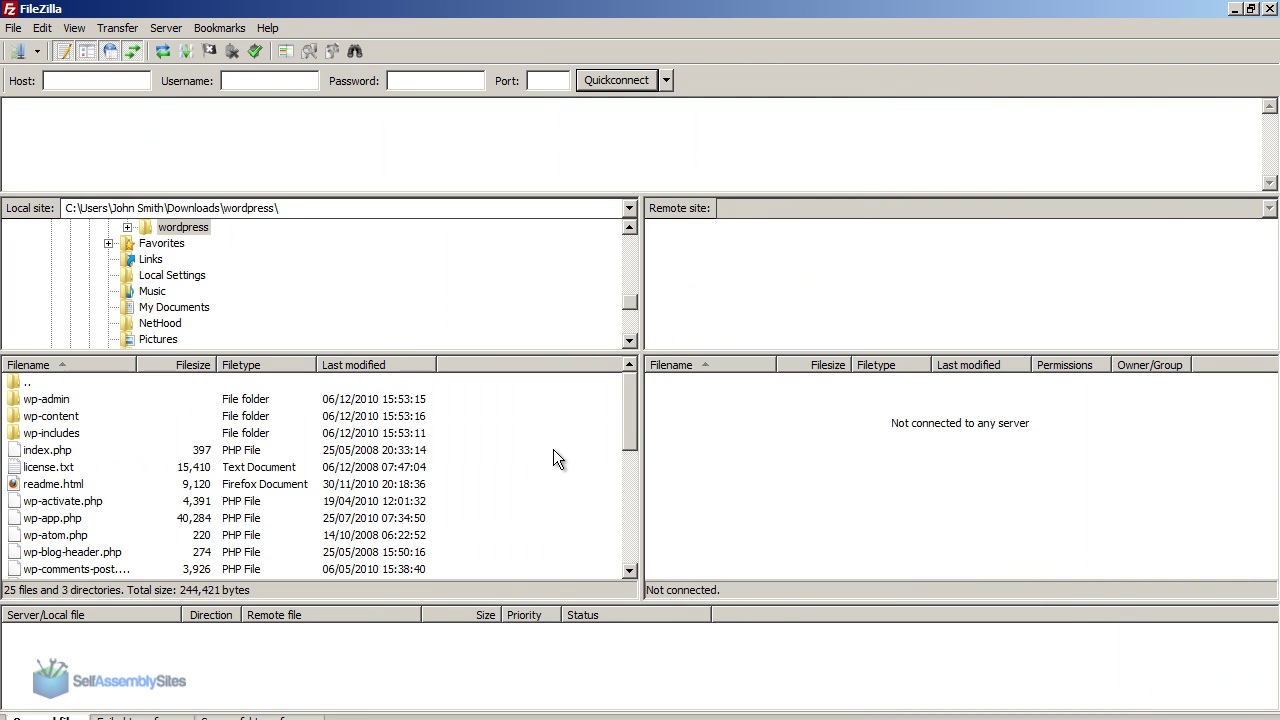
{"action": "left_click", "coordinate": [37, 51]}
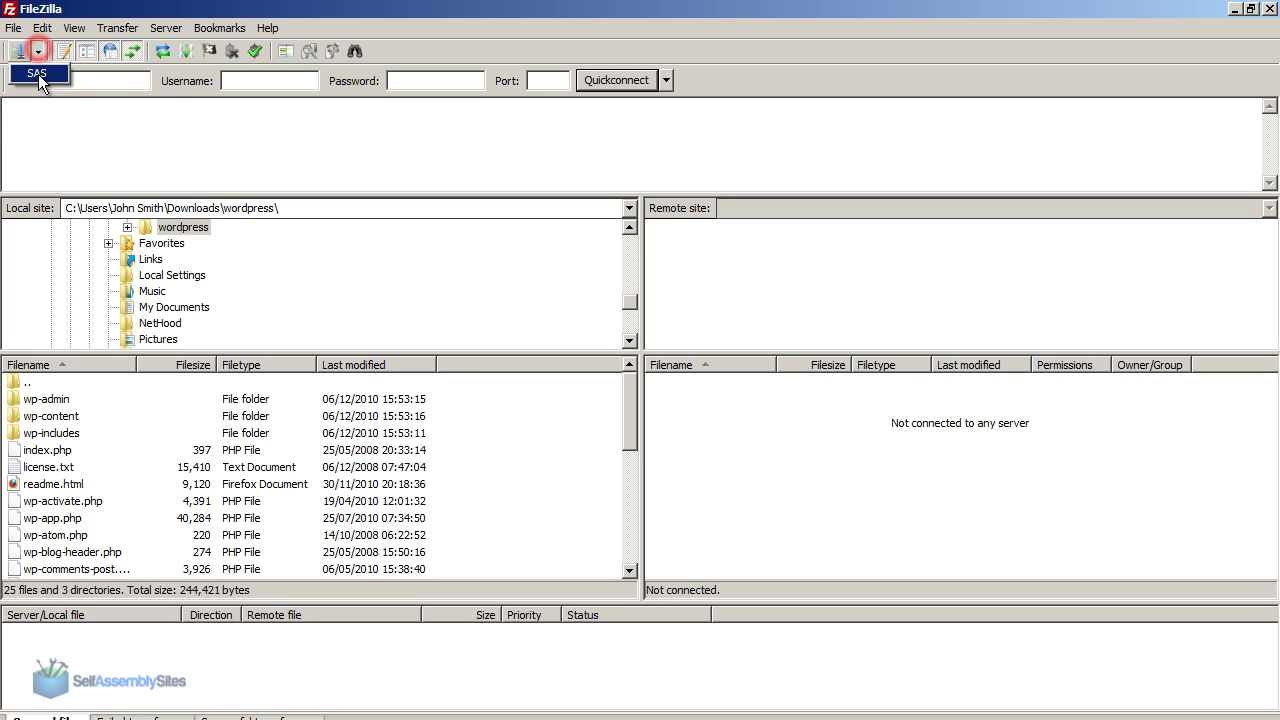
{"action": "left_click", "coordinate": [37, 77]}
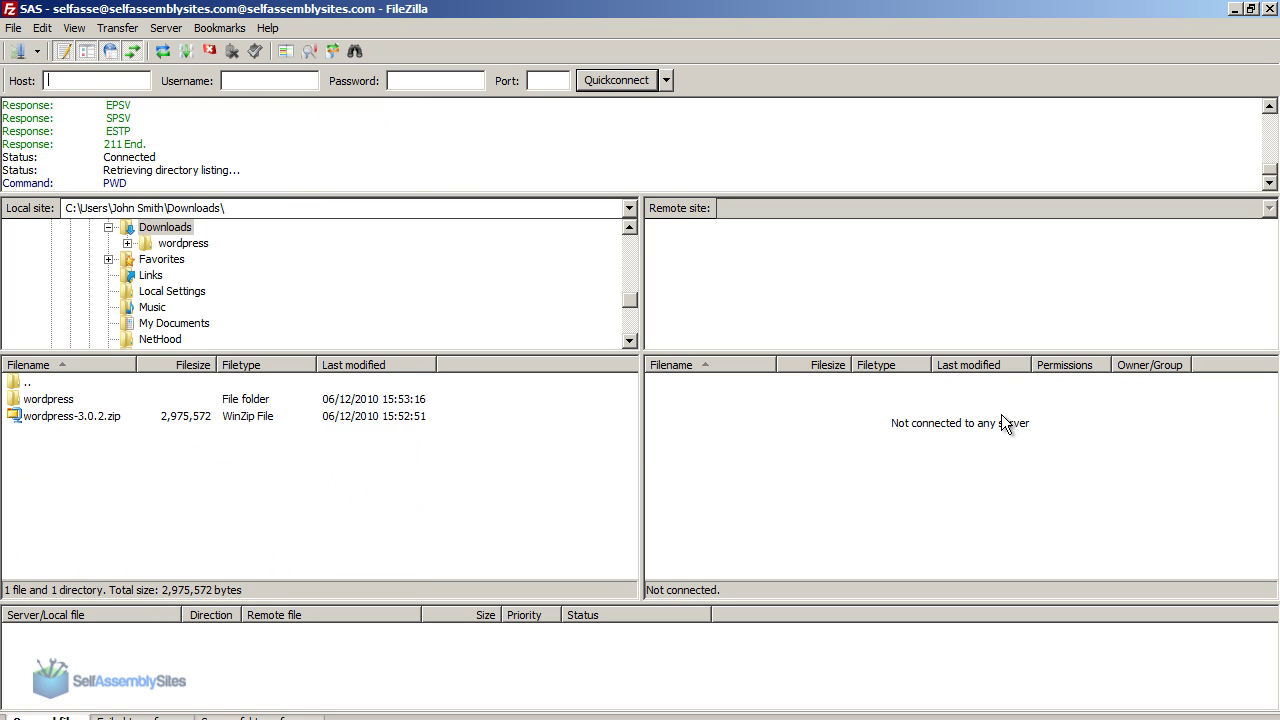
{"action": "right_click", "coordinate": [349, 497]}
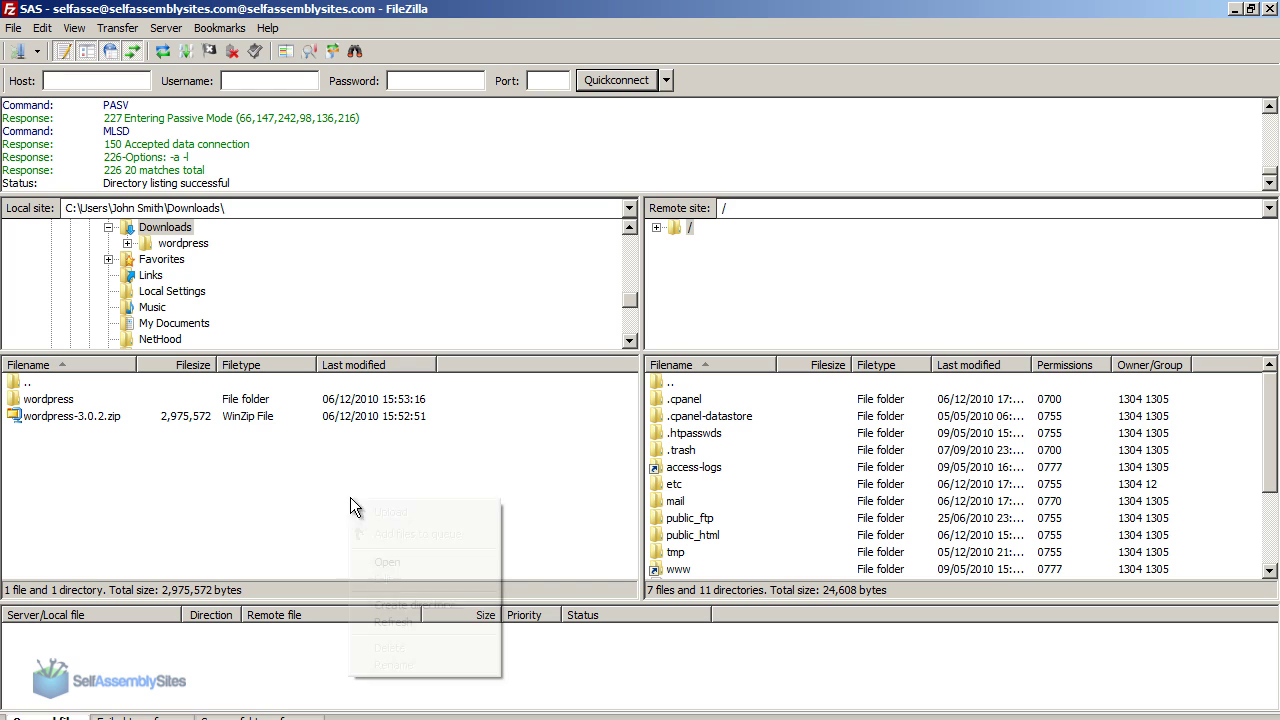
{"action": "left_click", "coordinate": [551, 477]}
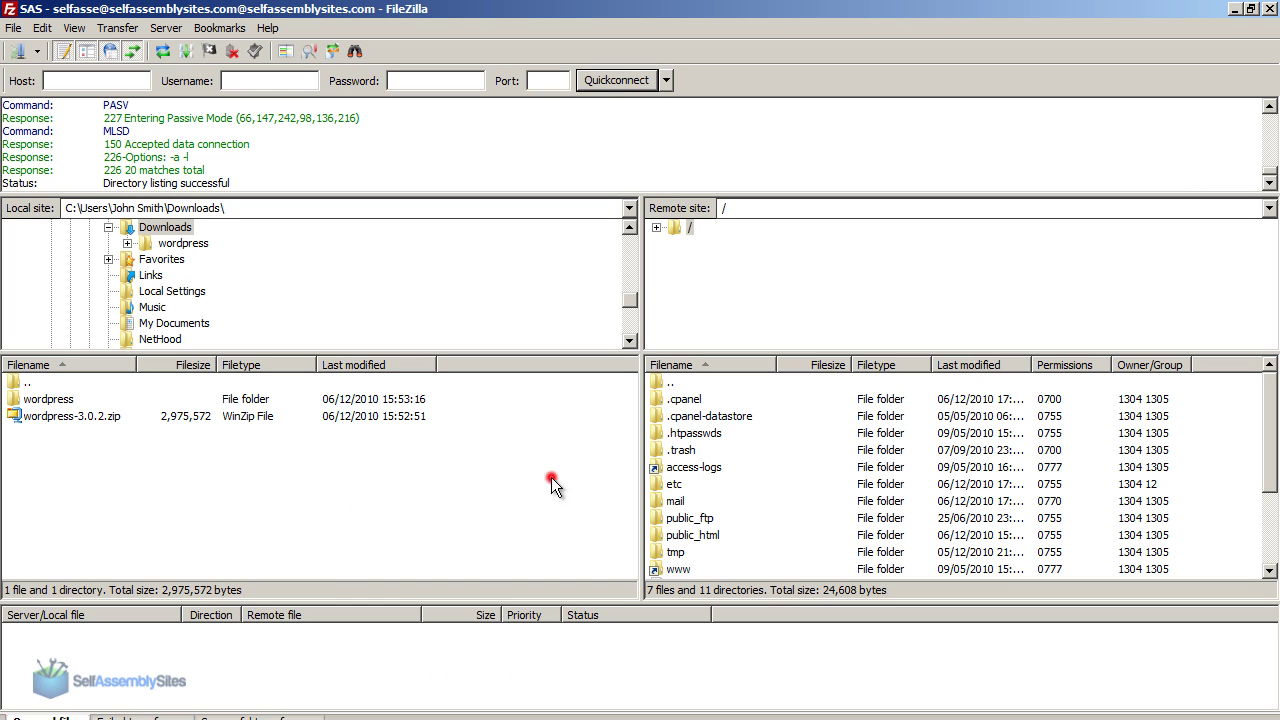
{"action": "left_click", "coordinate": [688, 537]}
{"action": "double_click", "coordinate": [687, 537]}
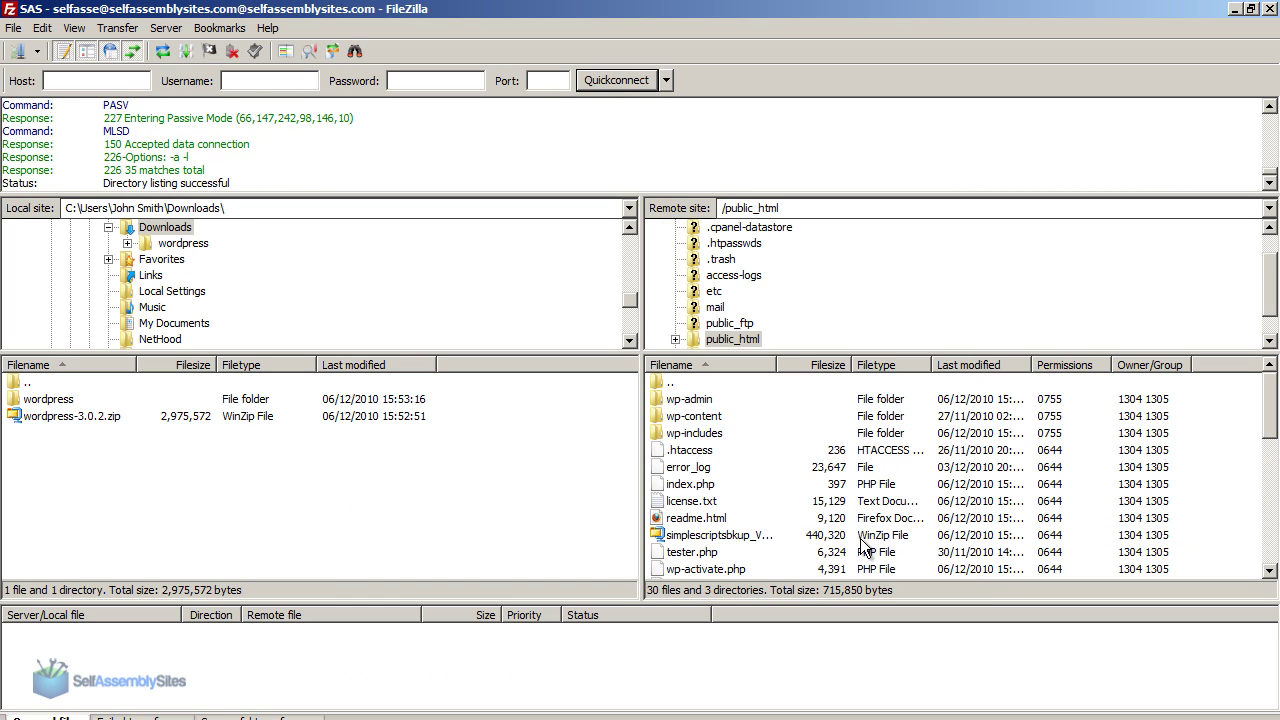
Step: Rename license.txt to googlehostedservice.html and download it
{"action": "left_click", "coordinate": [706, 505]}
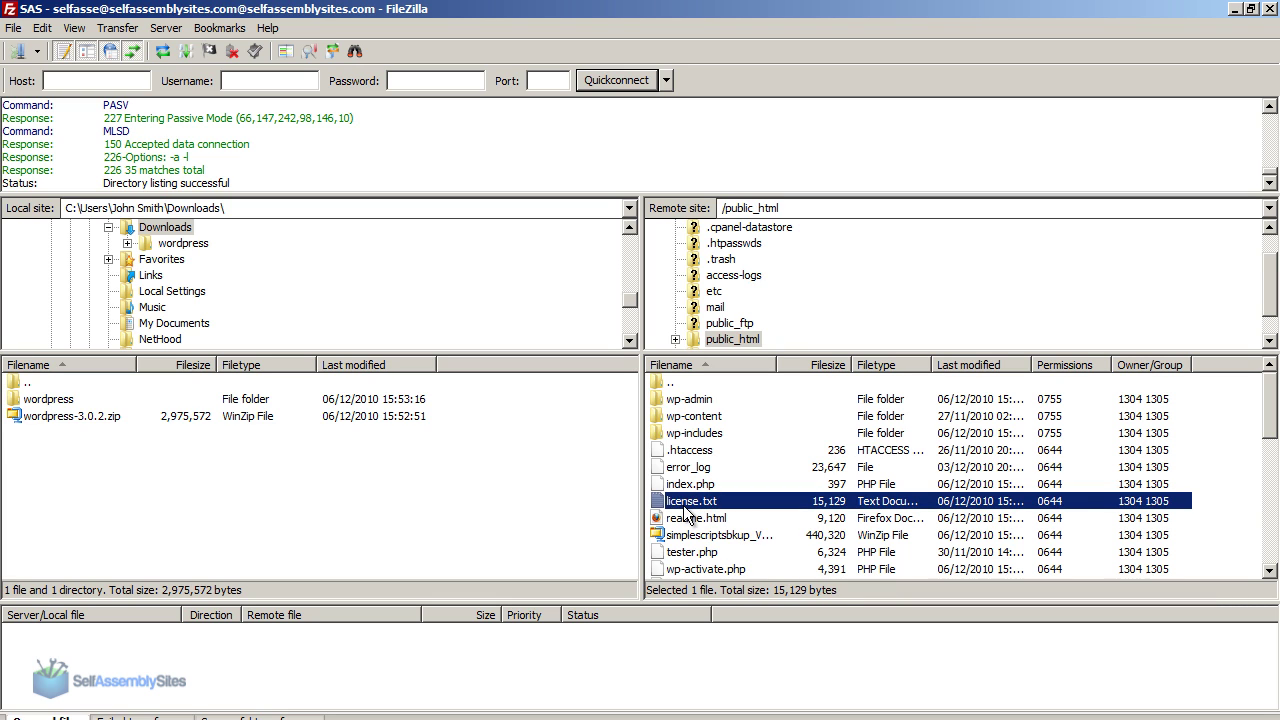
{"action": "left_click", "coordinate": [690, 503]}
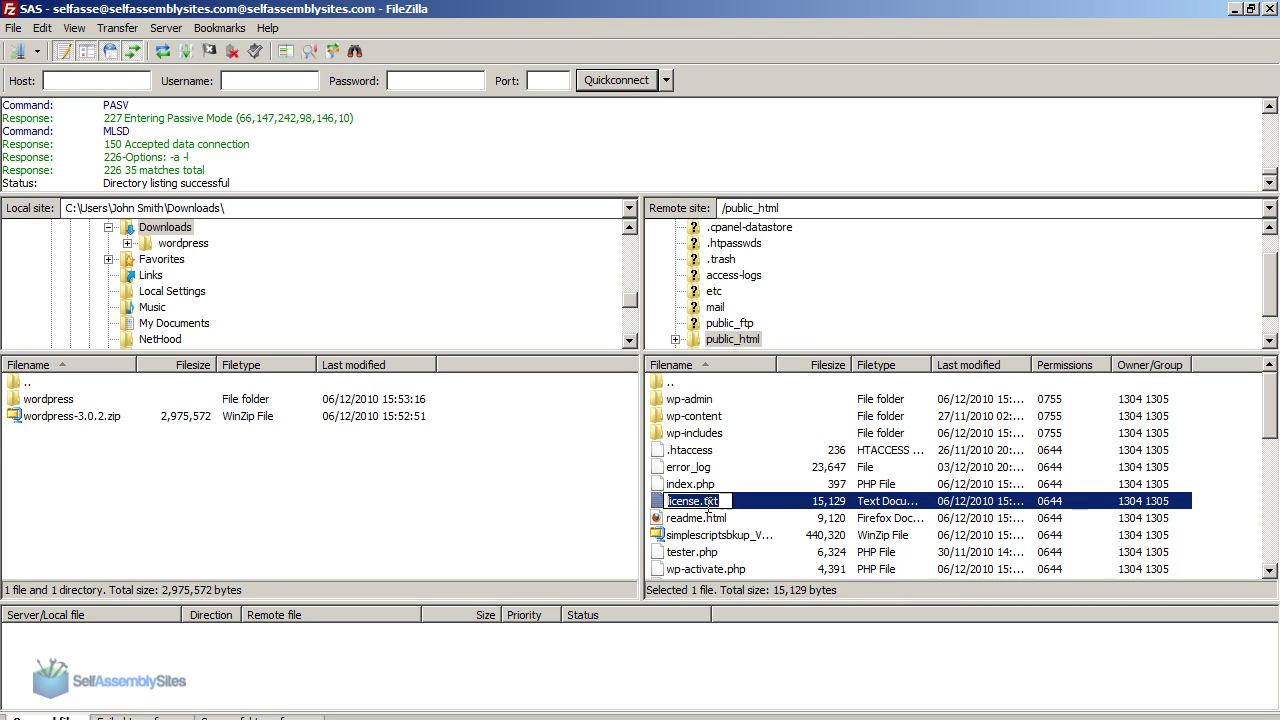
{"action": "key", "text": "ctrl+v"}
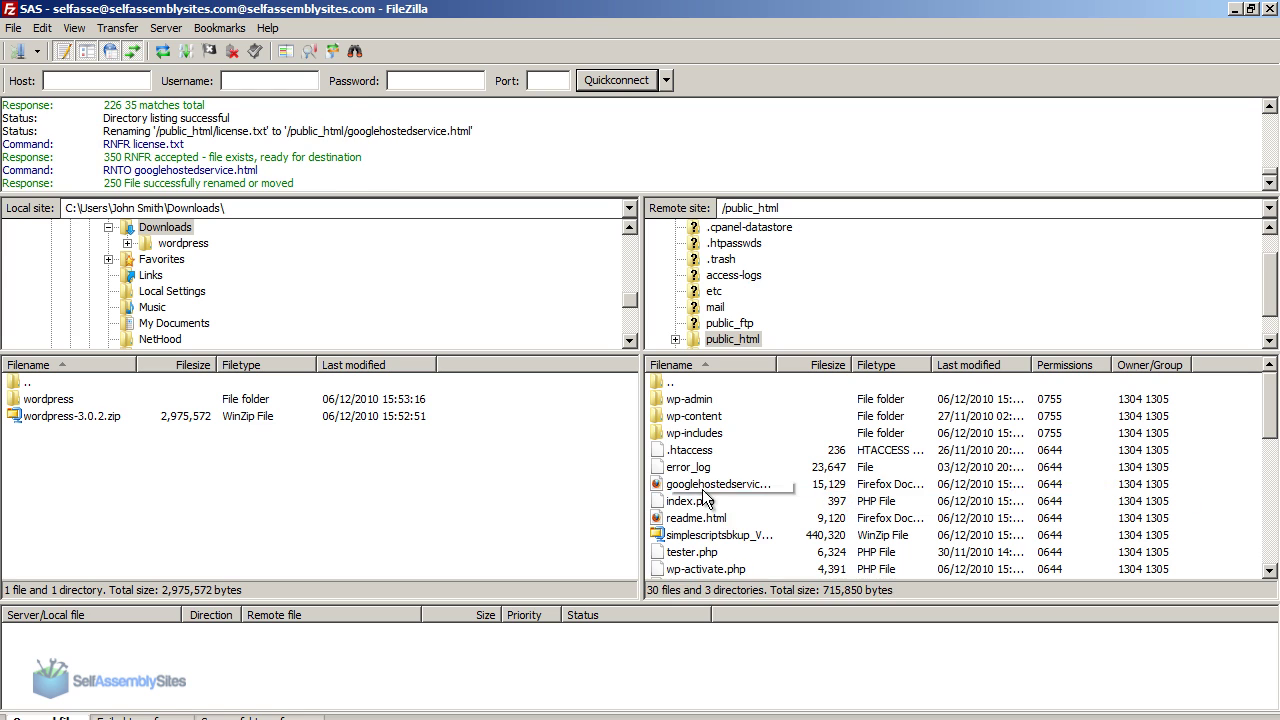
{"action": "double_click", "coordinate": [720, 484]}
{"action": "left_click", "coordinate": [117, 28]}
Step: In FileZilla's File editing settings, choose to use a custom editor
{"action": "mouse_move", "coordinate": [52, 36]}
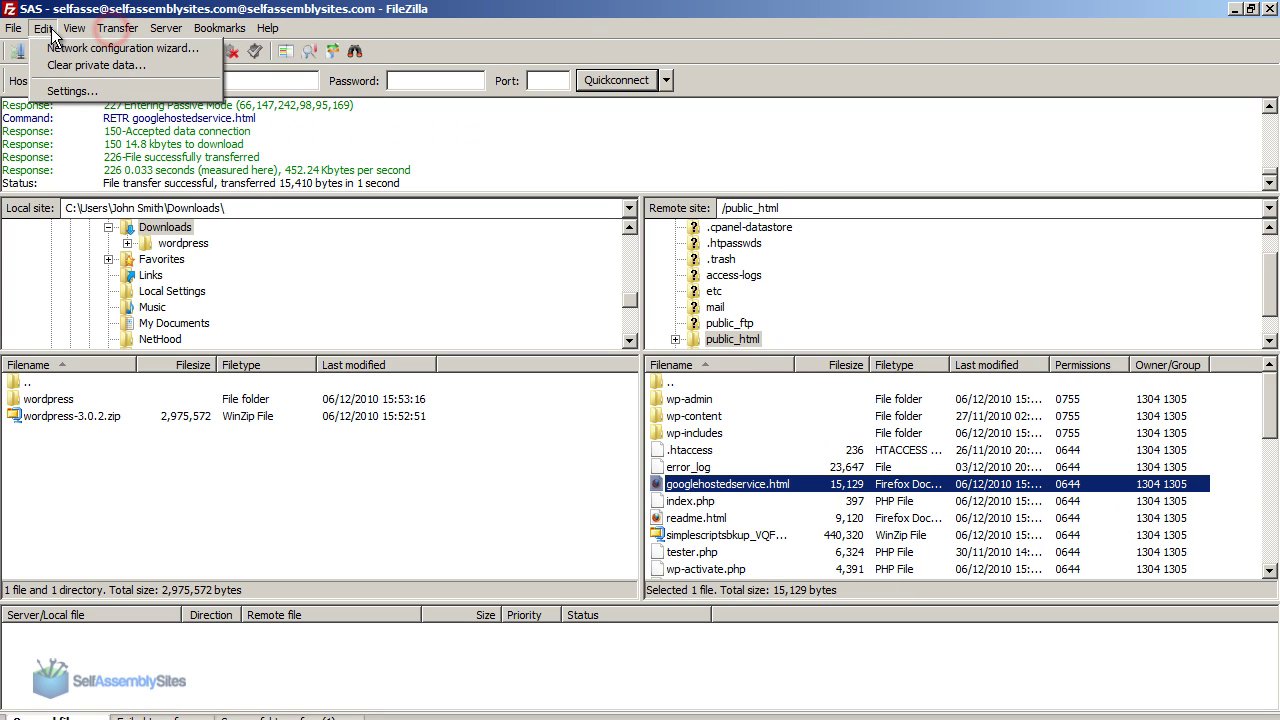
{"action": "left_click", "coordinate": [72, 91]}
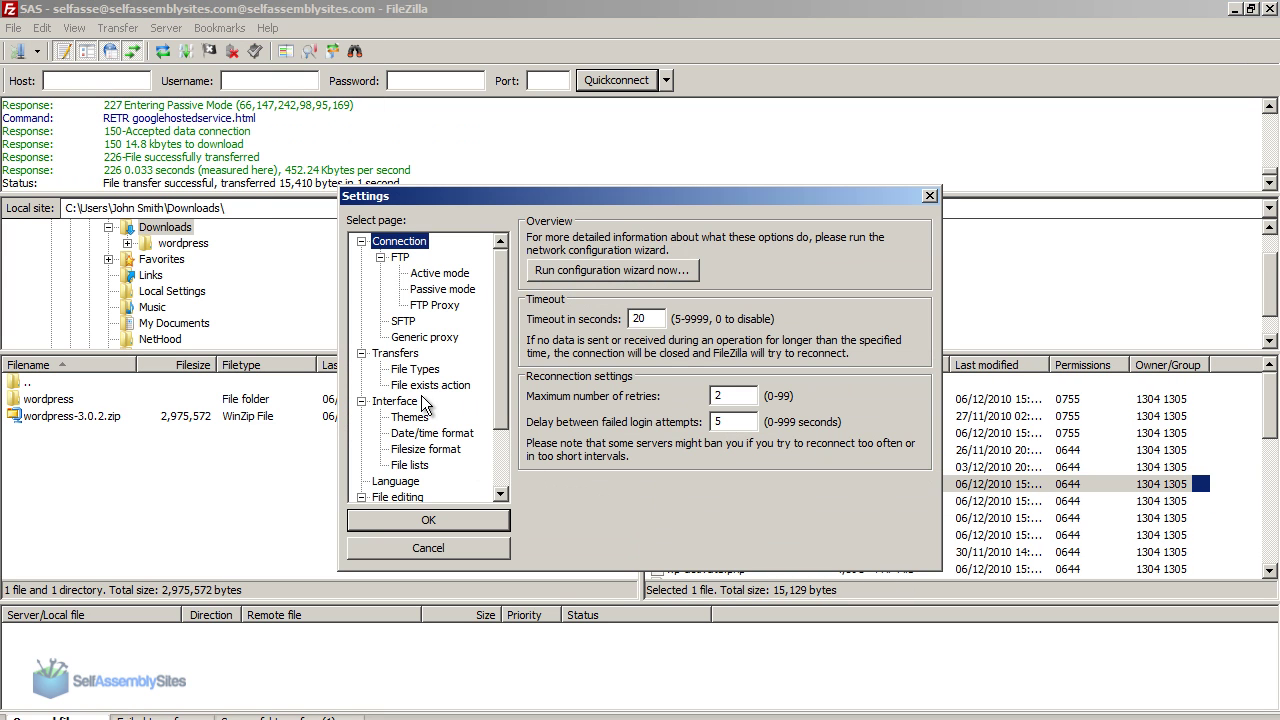
{"action": "left_click", "coordinate": [400, 497]}
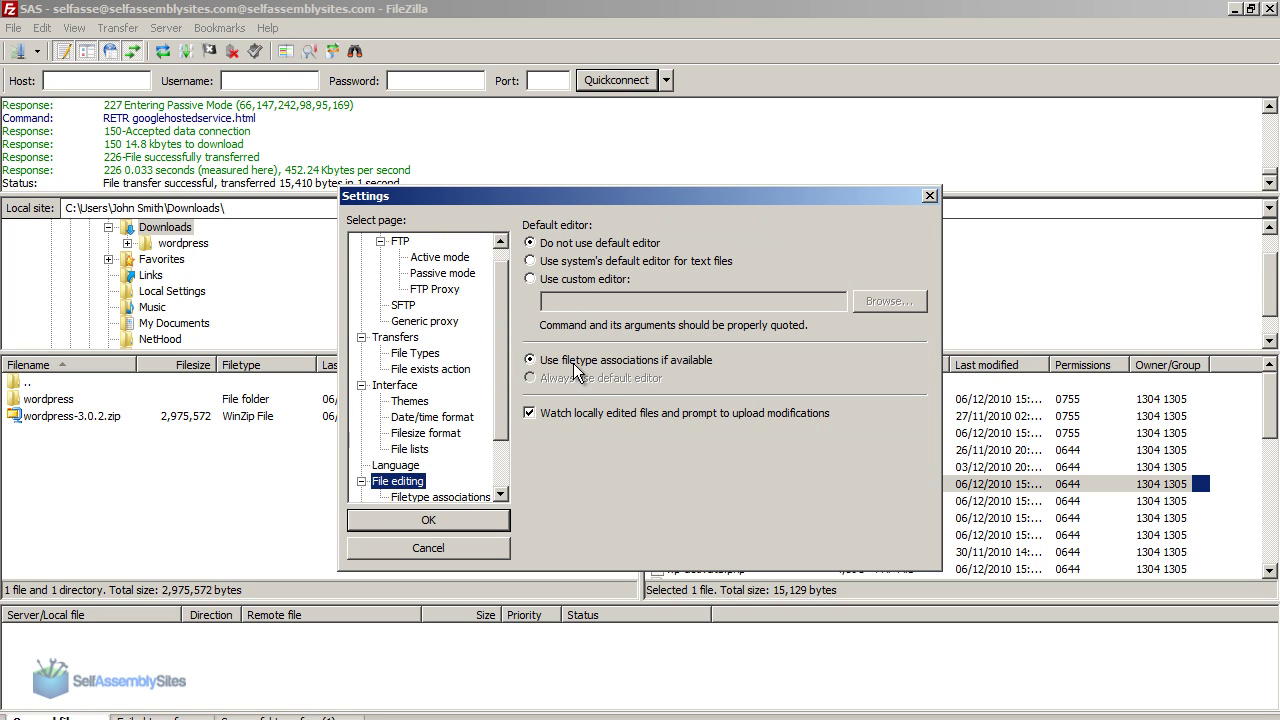
{"action": "left_click", "coordinate": [560, 281]}
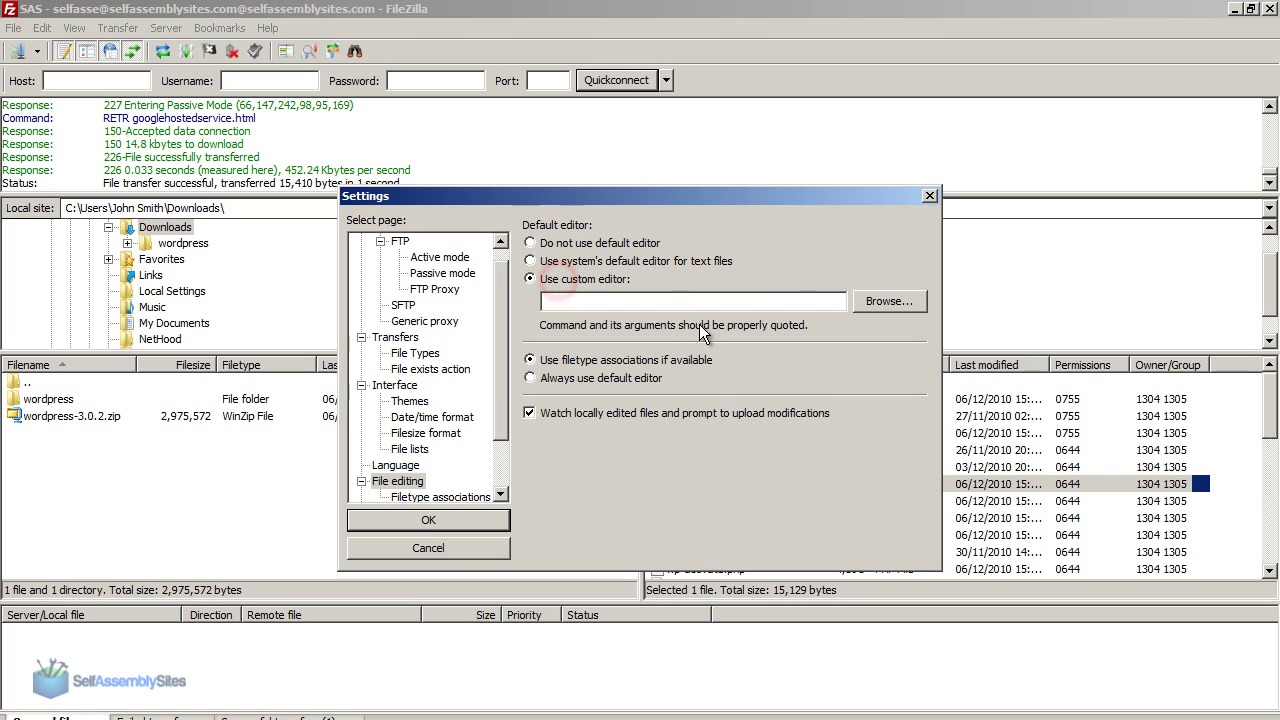
{"action": "left_click", "coordinate": [860, 301]}
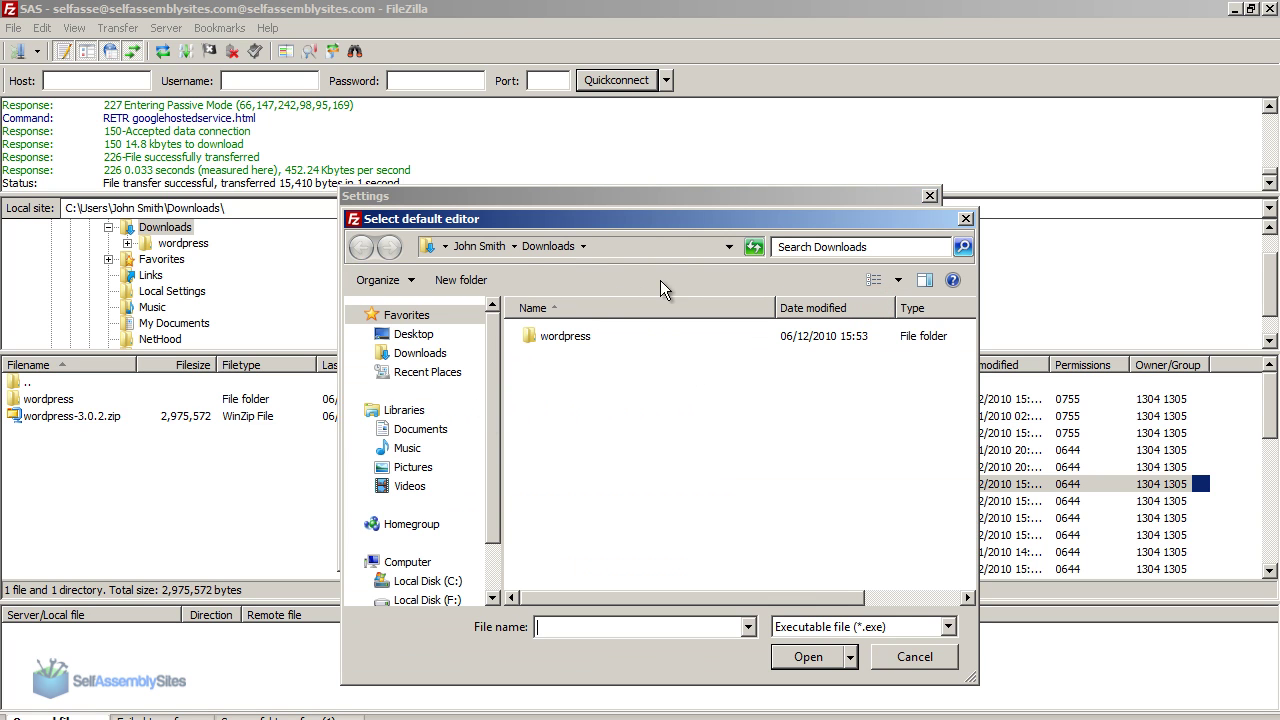
Step: Set C:\Program Files\Notepad2\Notepad2.exe as the editor and always use it by default
{"action": "left_click", "coordinate": [428, 247]}
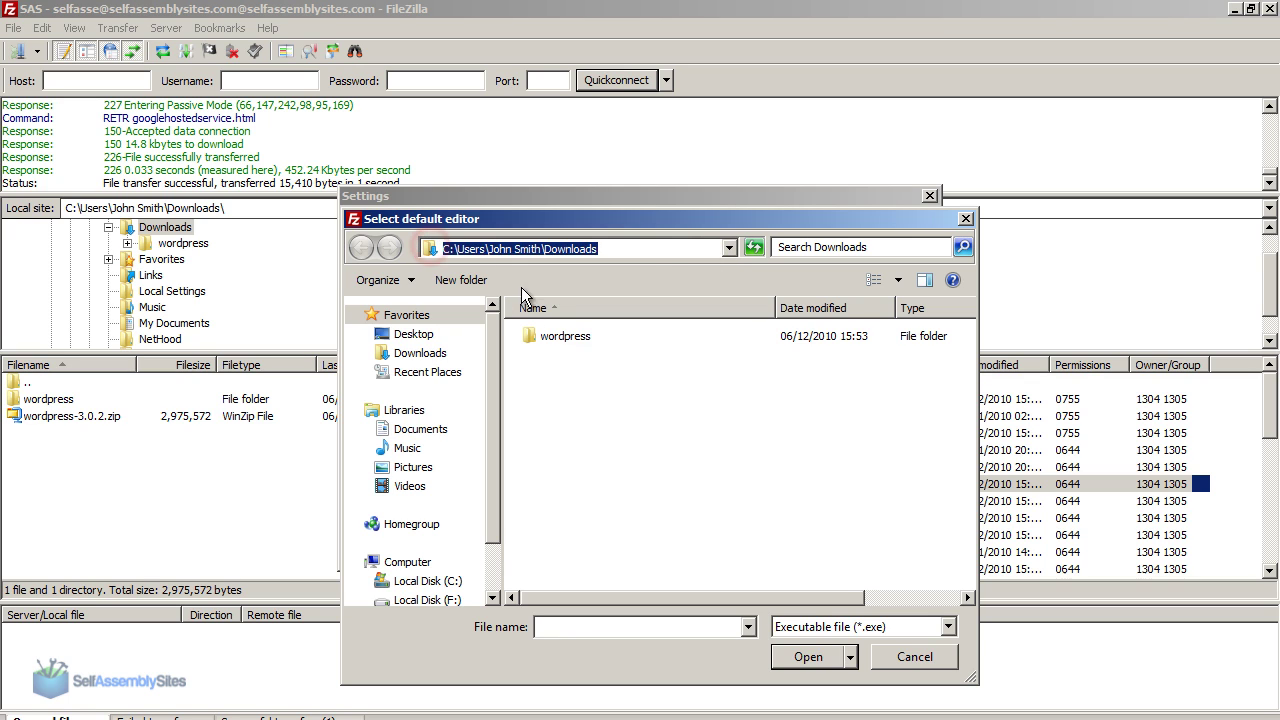
{"action": "left_click", "coordinate": [471, 248]}
{"action": "triple_click", "coordinate": [456, 248]}
{"action": "type", "text": "C:\\p"}
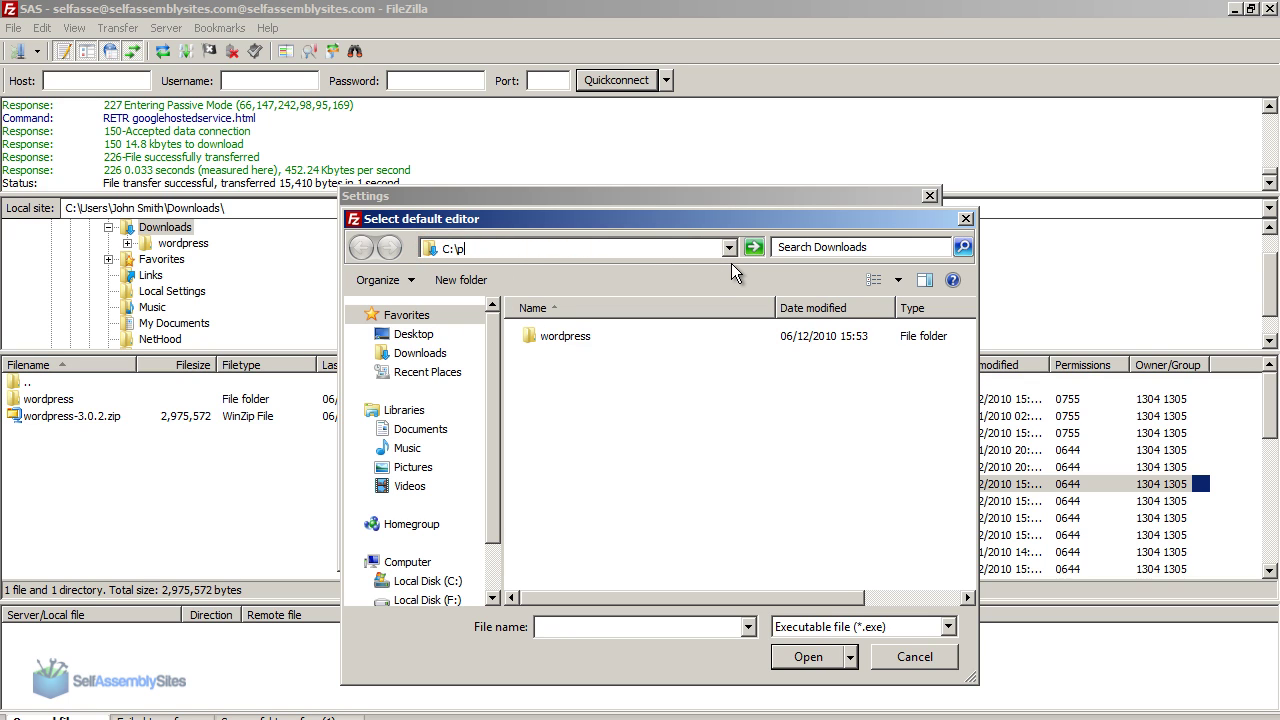
{"action": "type", "text": "rogram"}
{"action": "key", "text": "Down"}
{"action": "key", "text": "Return"}
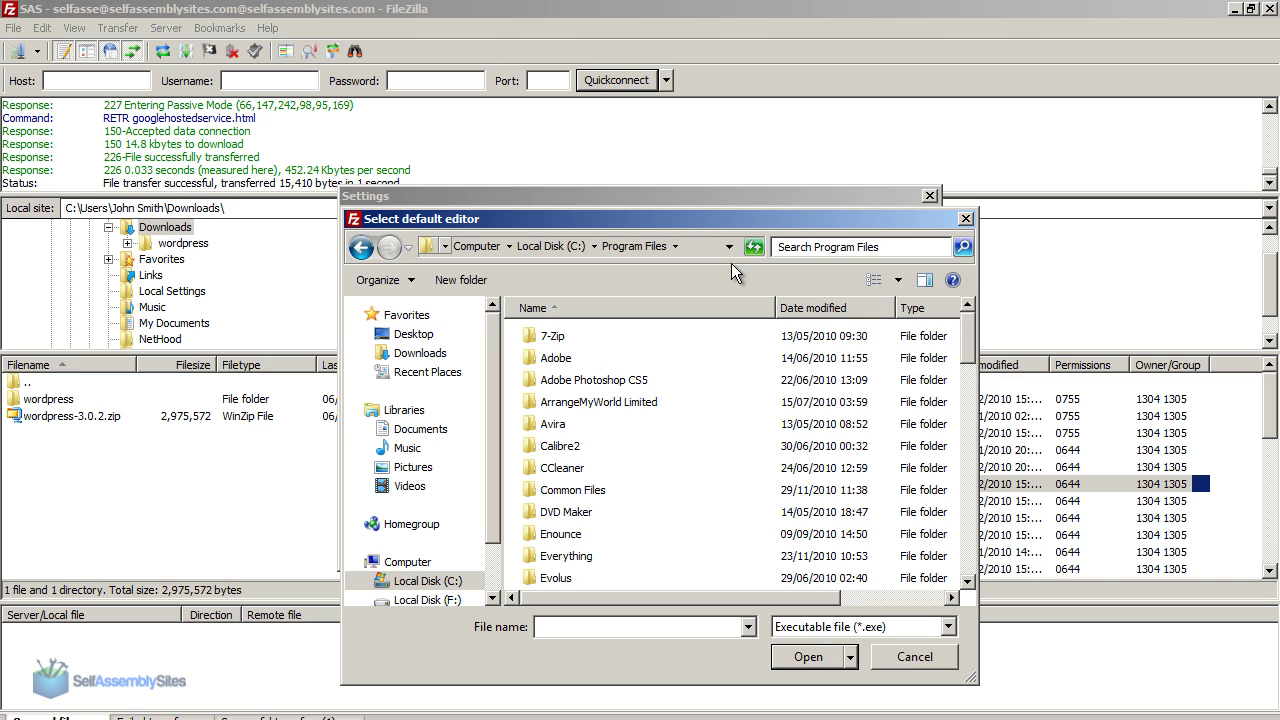
{"action": "left_click_drag", "start_coordinate": [968, 347], "coordinate": [887, 459]}
{"action": "double_click", "coordinate": [575, 442]}
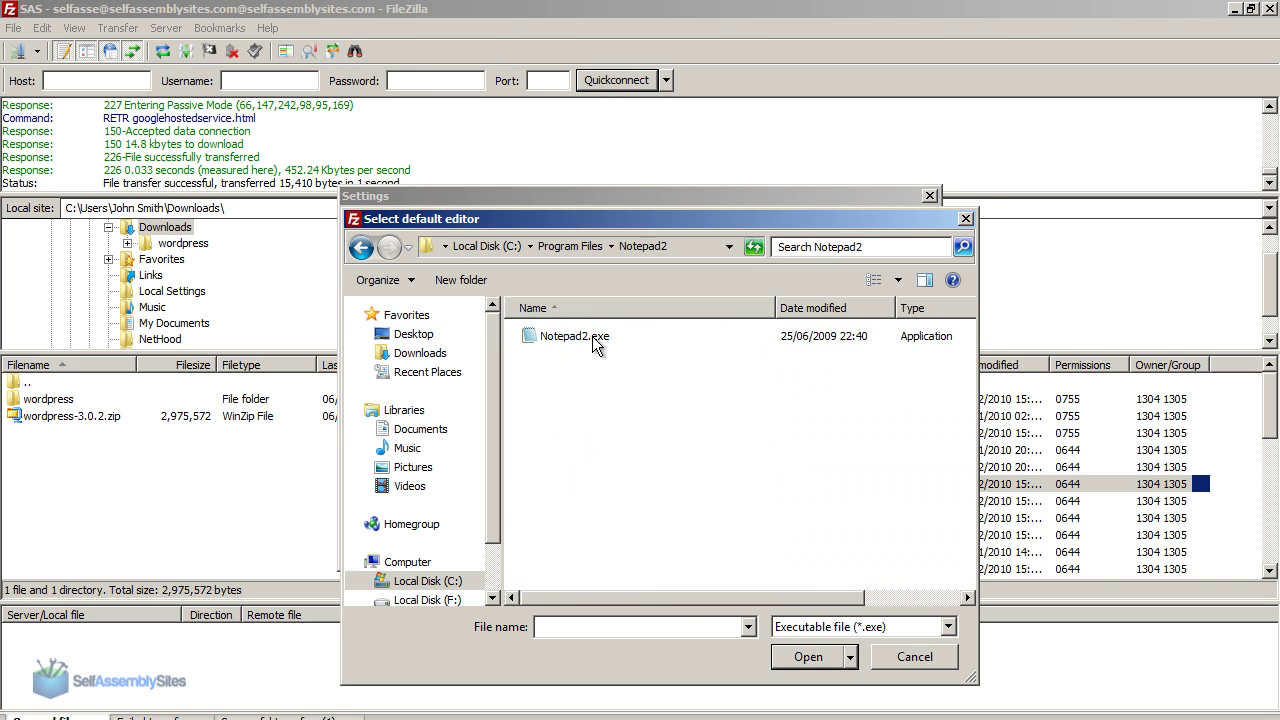
{"action": "double_click", "coordinate": [588, 332]}
{"action": "left_click", "coordinate": [592, 383]}
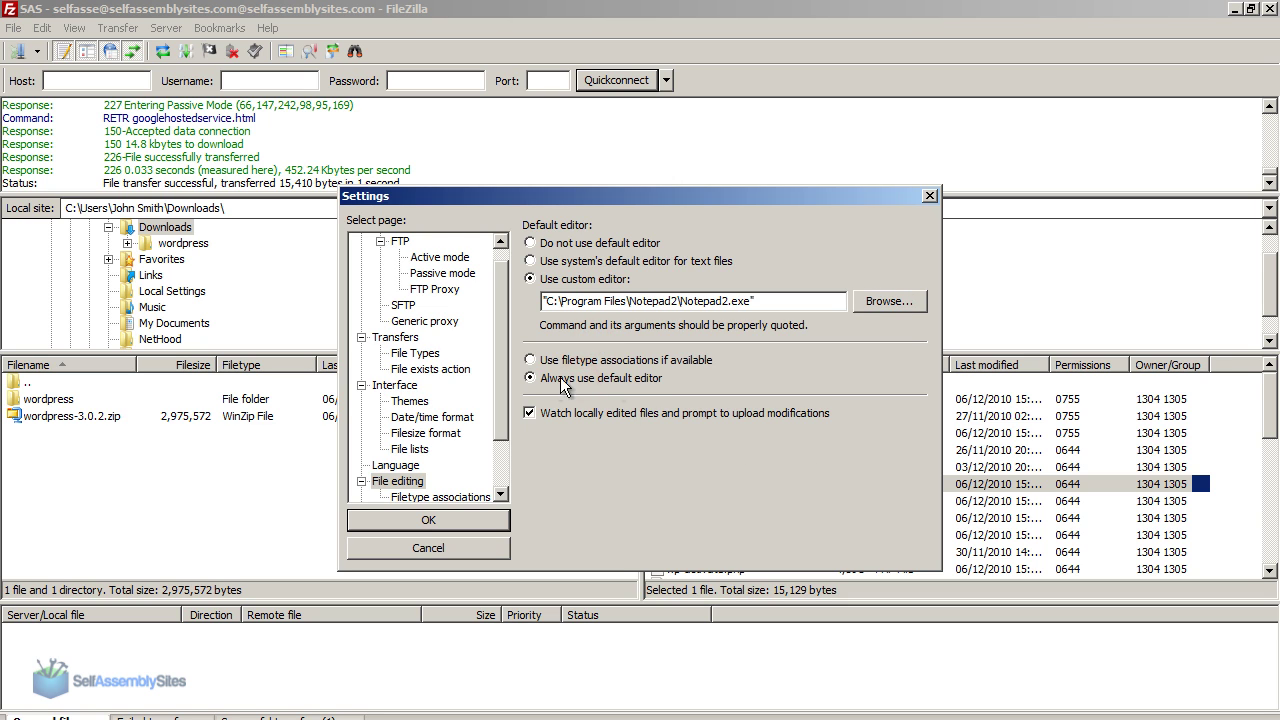
Step: Save the settings, open googlehostedservice.html in Notepad2 and delete its license text
{"action": "left_click", "coordinate": [447, 516]}
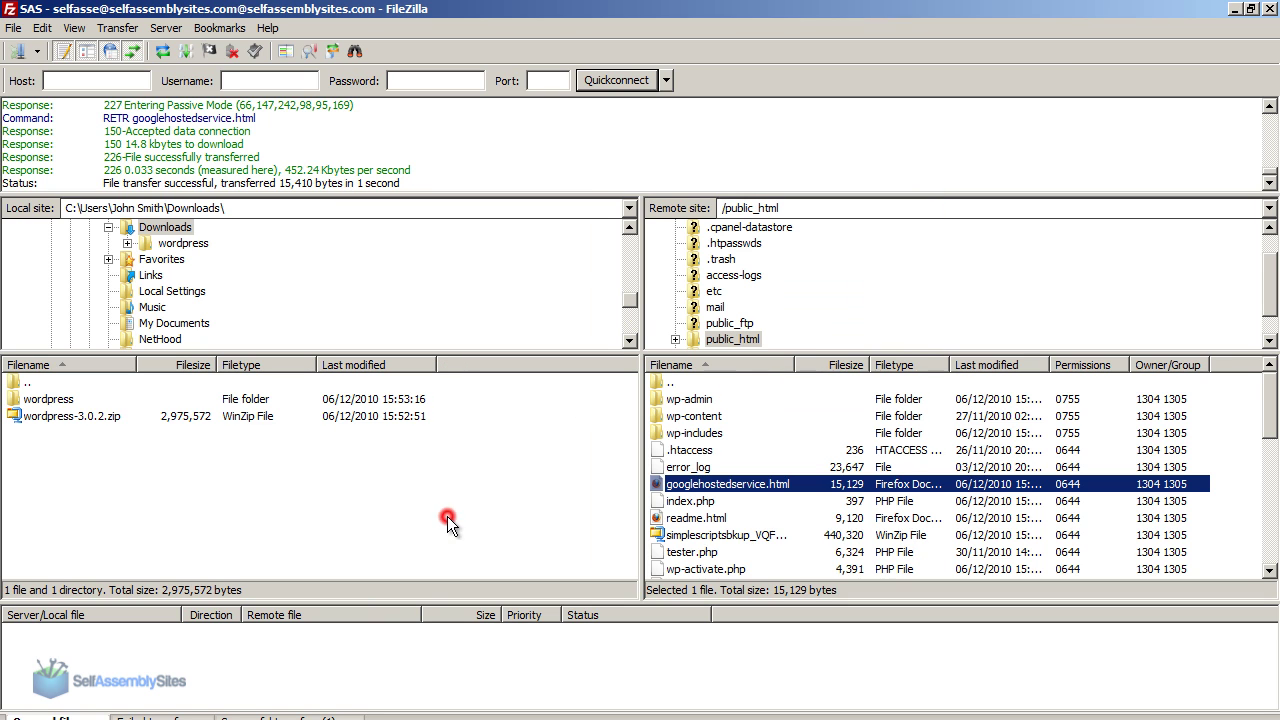
{"action": "right_click", "coordinate": [728, 481]}
{"action": "left_click", "coordinate": [788, 536]}
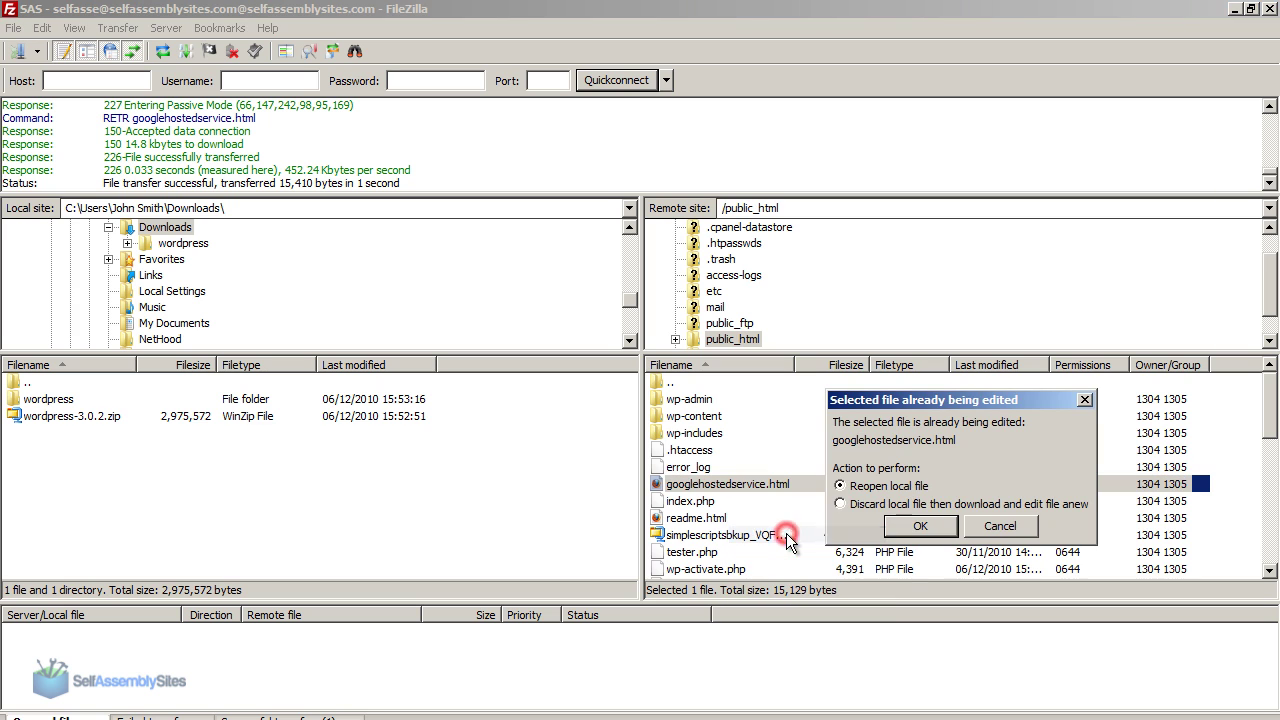
{"action": "left_click", "coordinate": [900, 505]}
{"action": "left_click", "coordinate": [916, 527]}
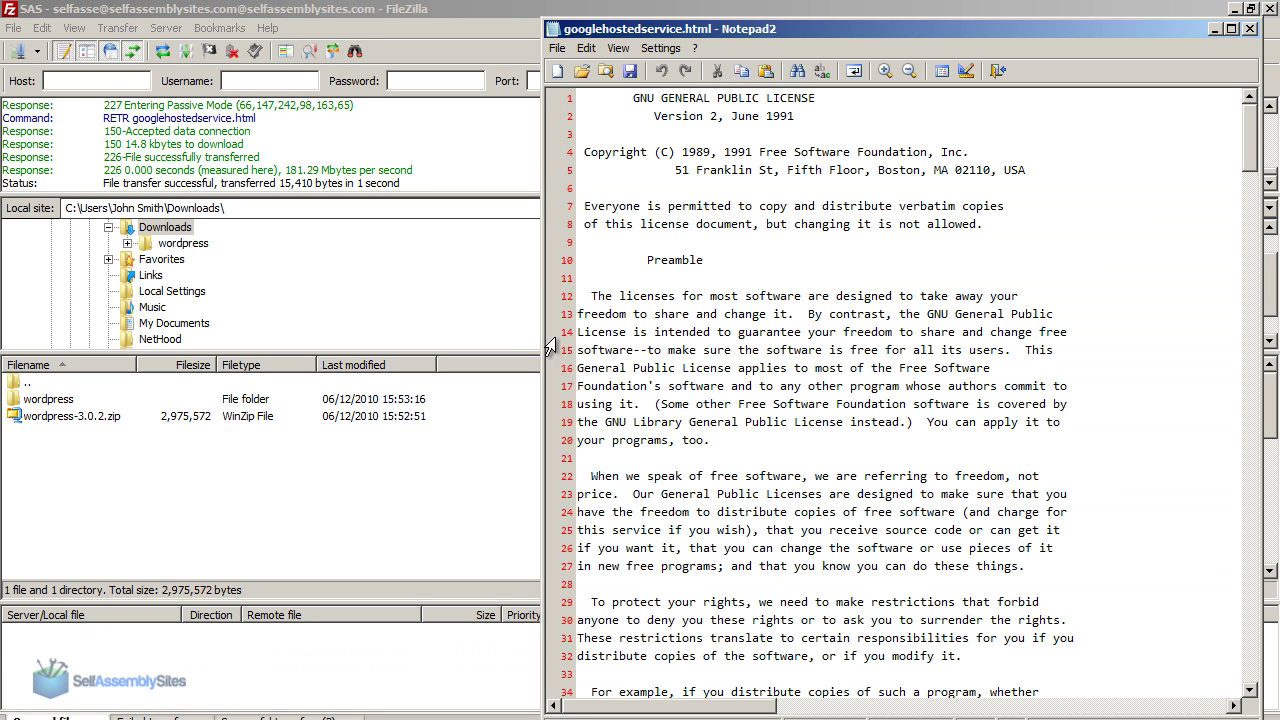
{"action": "key", "text": "ctrl+a"}
{"action": "key", "text": "Delete"}
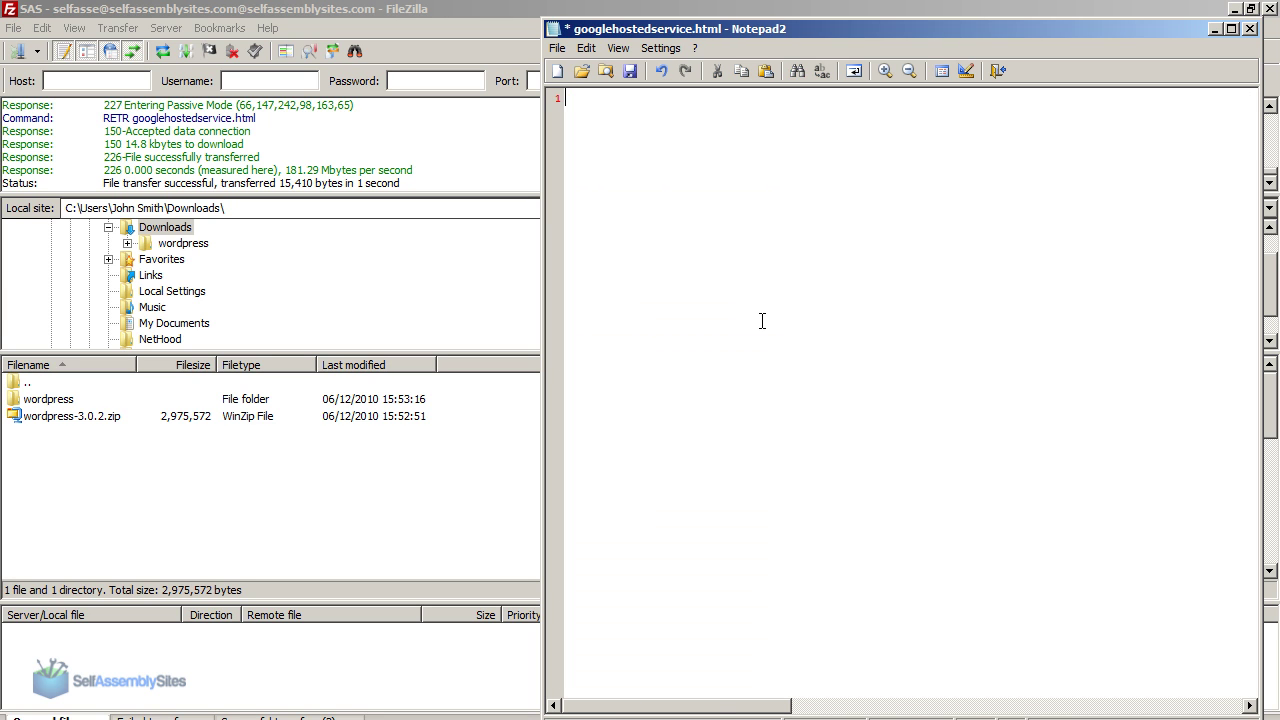
Step: Copy the Google verification code into googlehostedservice.html and save it
{"action": "key", "text": "alt+Tab"}
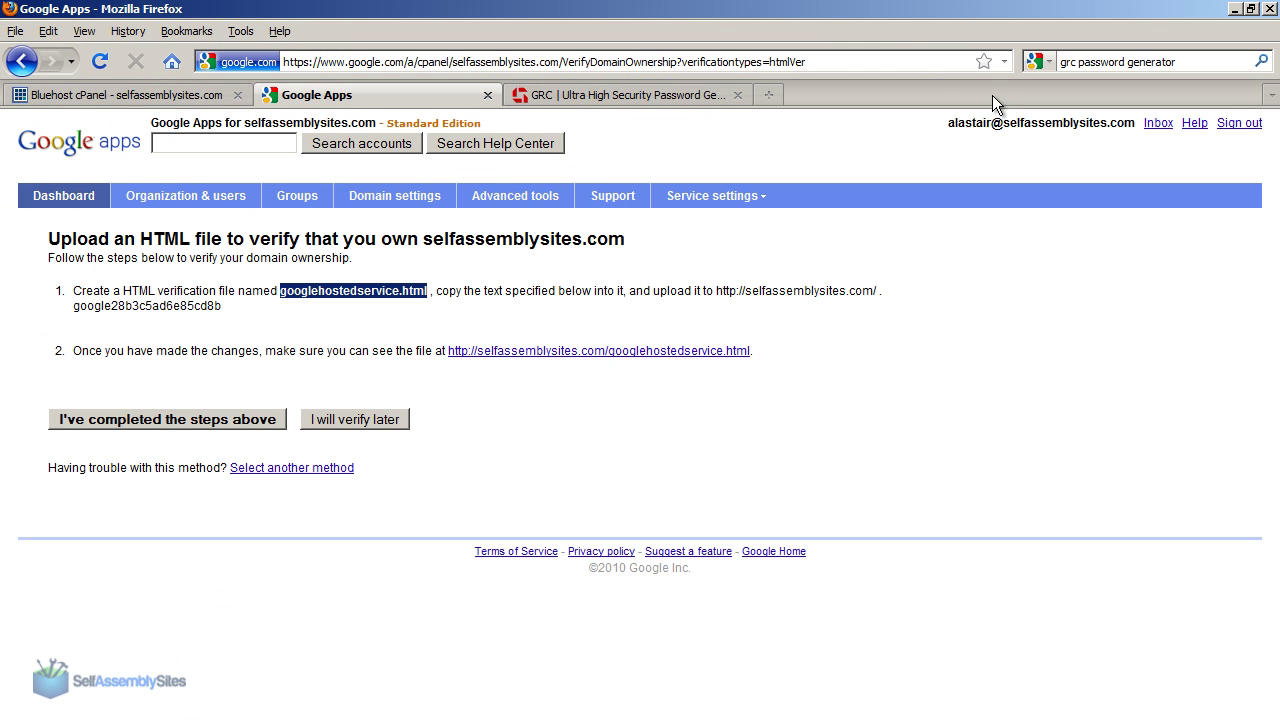
{"action": "left_click", "coordinate": [306, 294]}
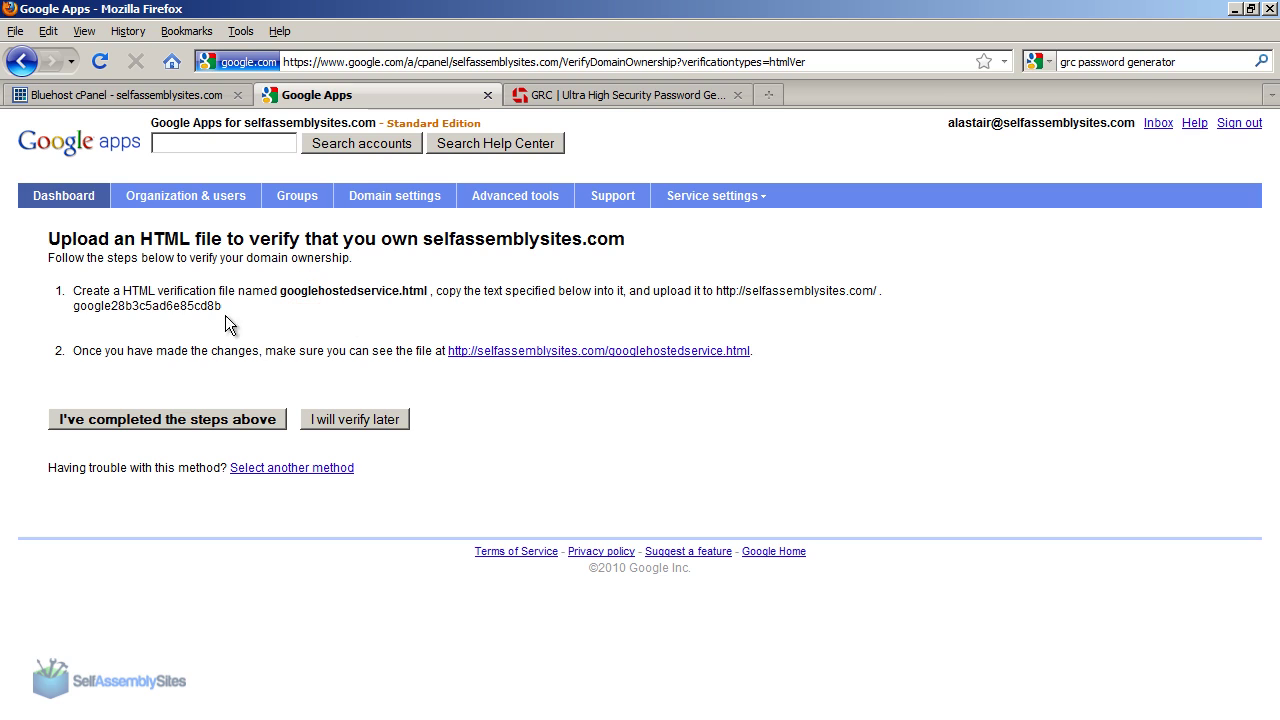
{"action": "left_click_drag", "start_coordinate": [72, 310], "coordinate": [221, 308]}
{"action": "key", "text": "ctrl+c"}
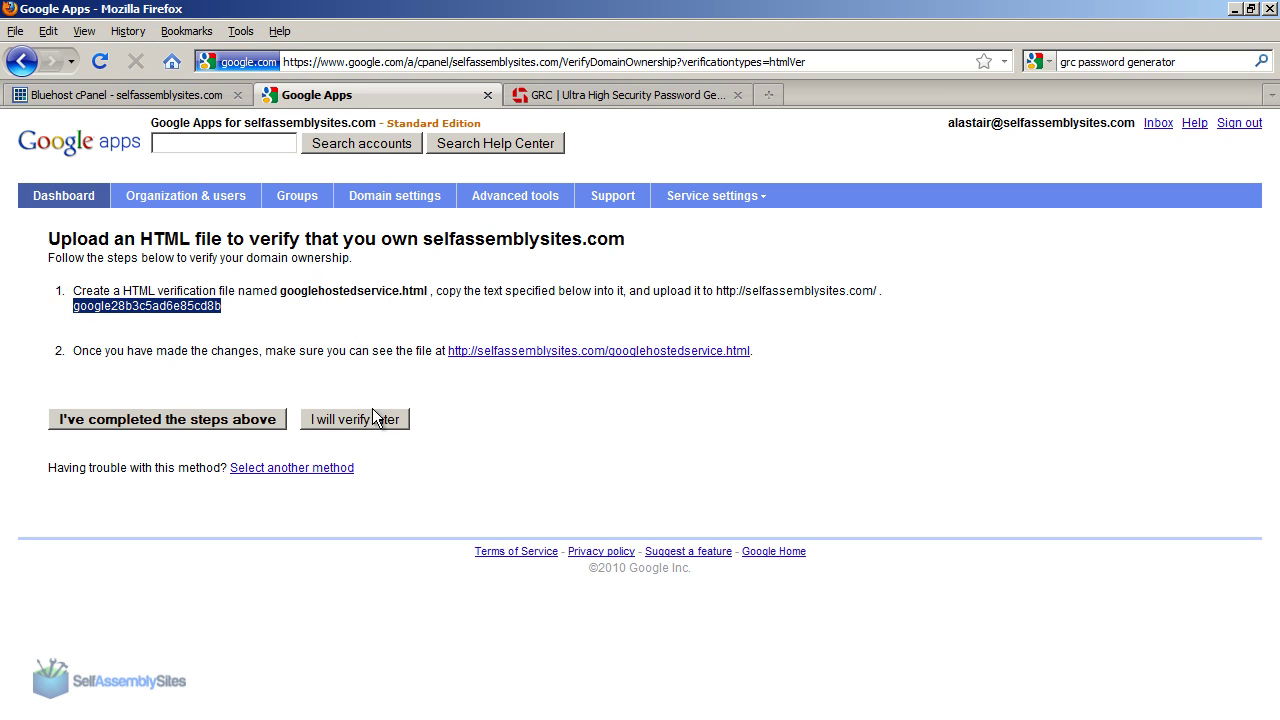
{"action": "key", "text": "alt+Tab"}
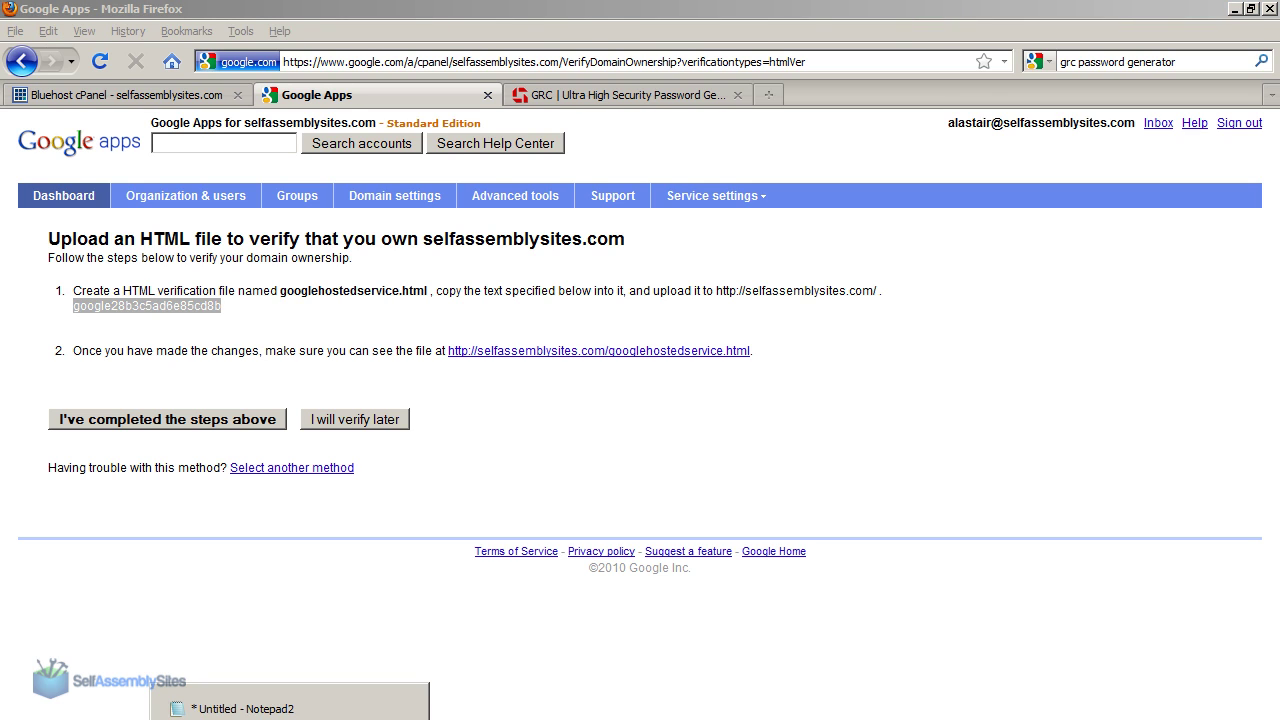
{"action": "key", "text": "ctrl+v"}
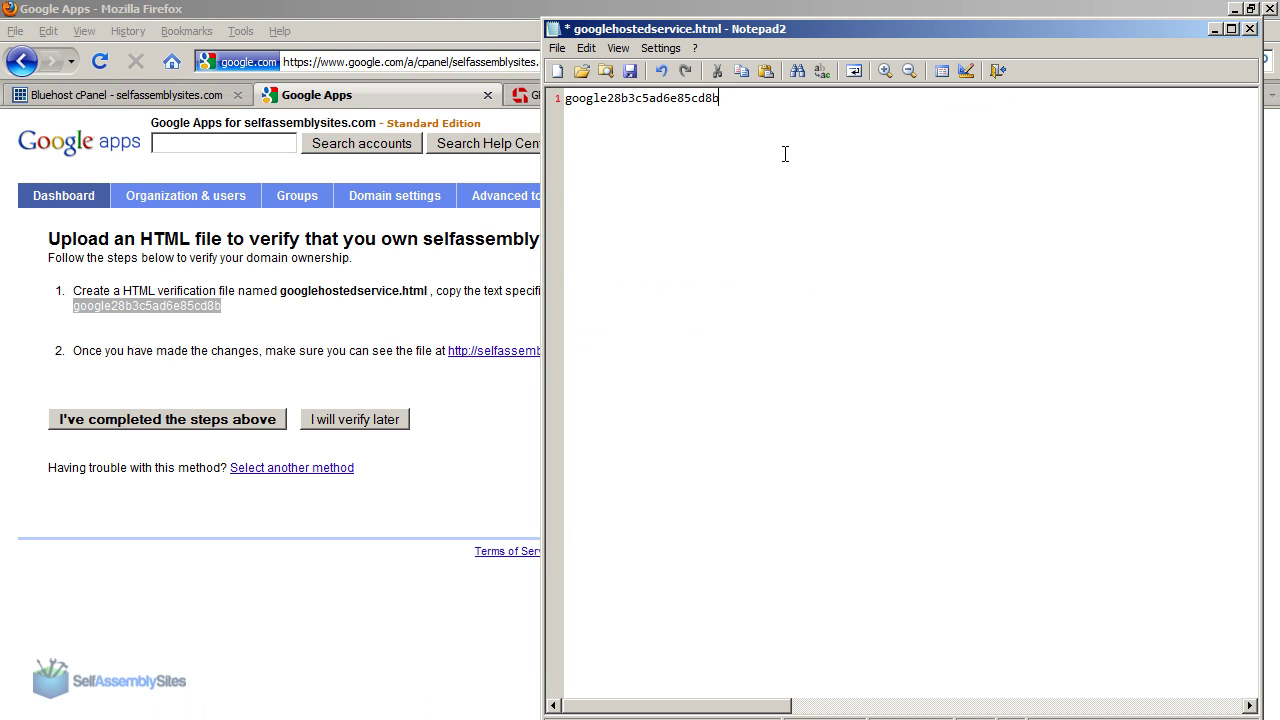
{"action": "left_click", "coordinate": [629, 72]}
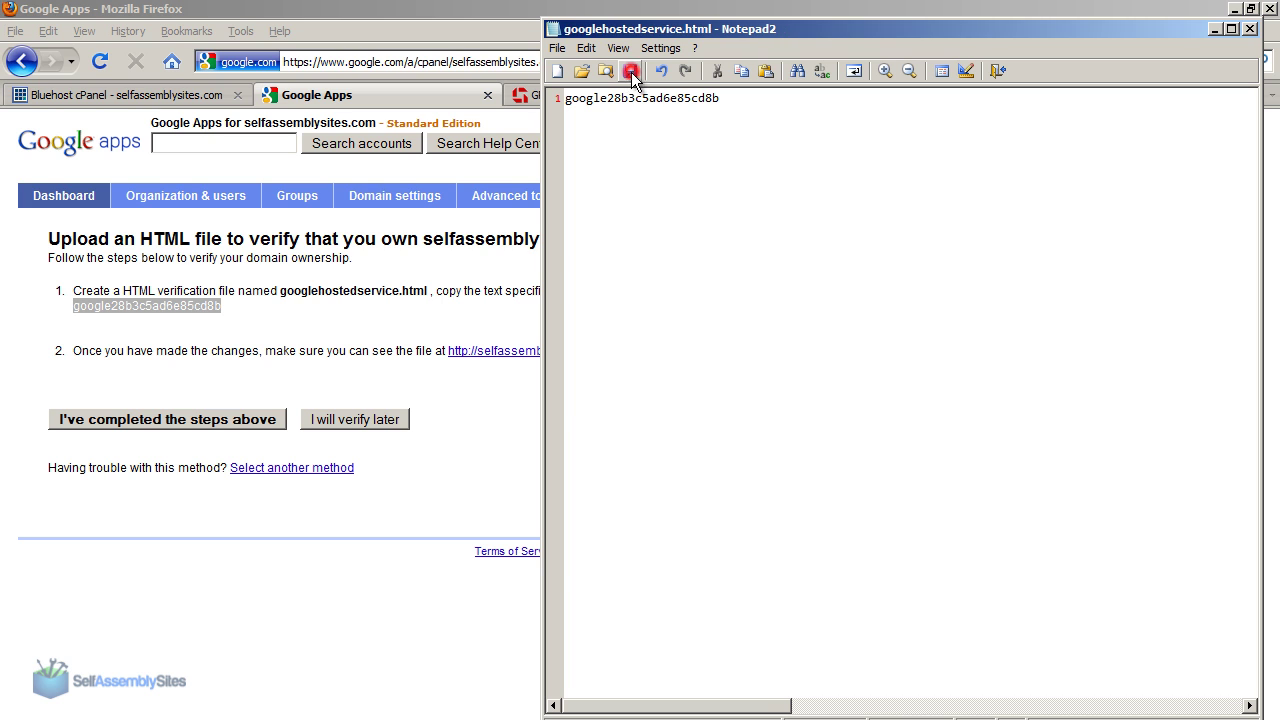
Step: Close Notepad2 and upload the edited file to the server, deleting the local copy
{"action": "left_click", "coordinate": [1250, 29]}
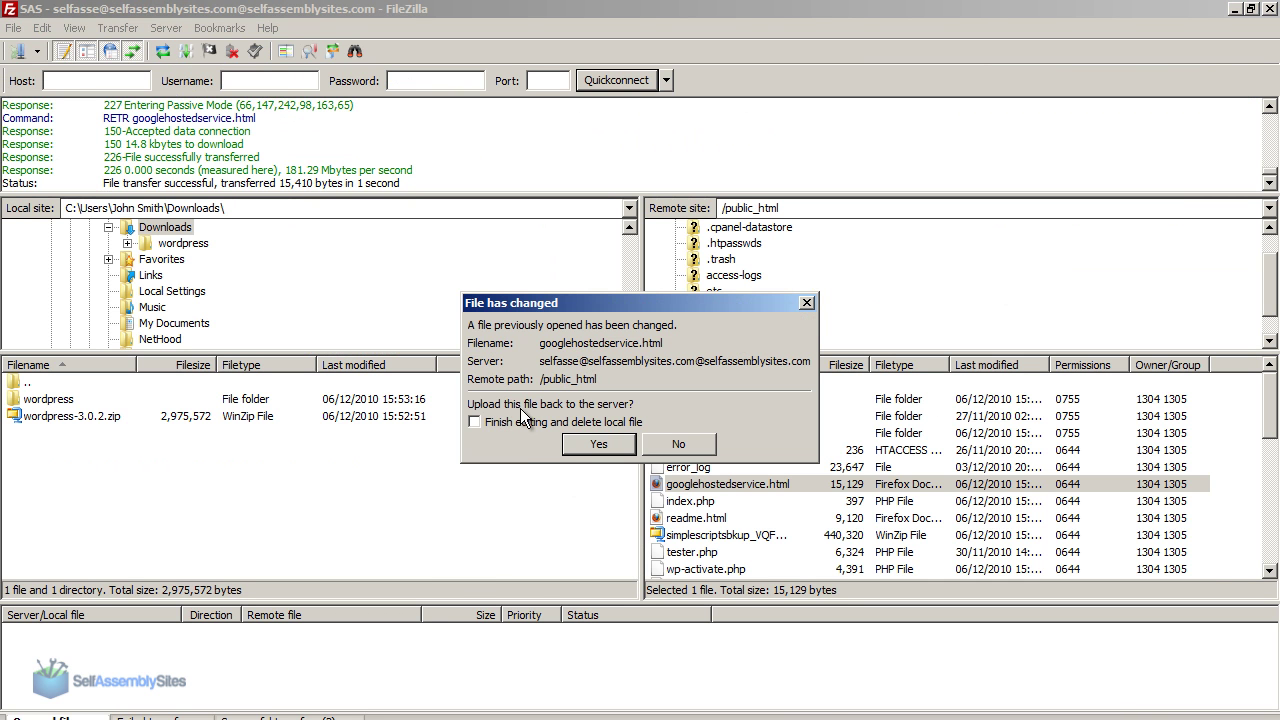
{"action": "left_click", "coordinate": [548, 422]}
{"action": "left_click", "coordinate": [622, 449]}
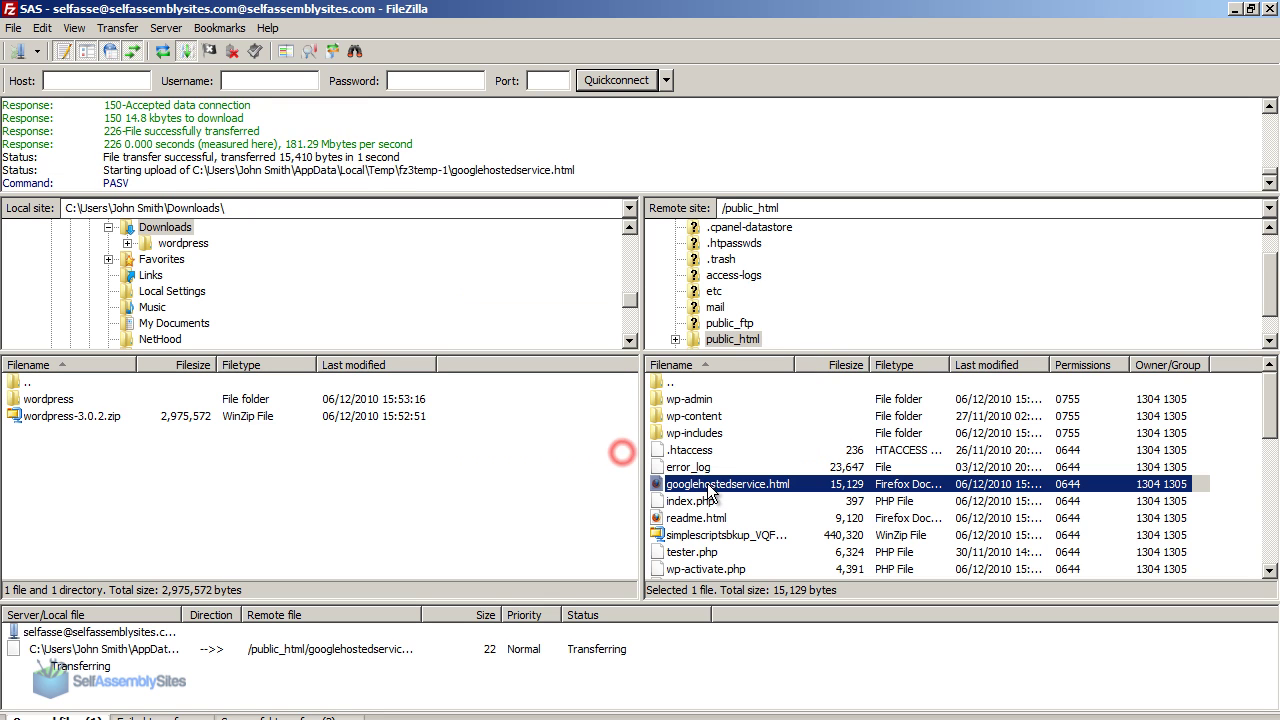
{"action": "key", "text": "alt+Tab"}
{"action": "left_click", "coordinate": [288, 300]}
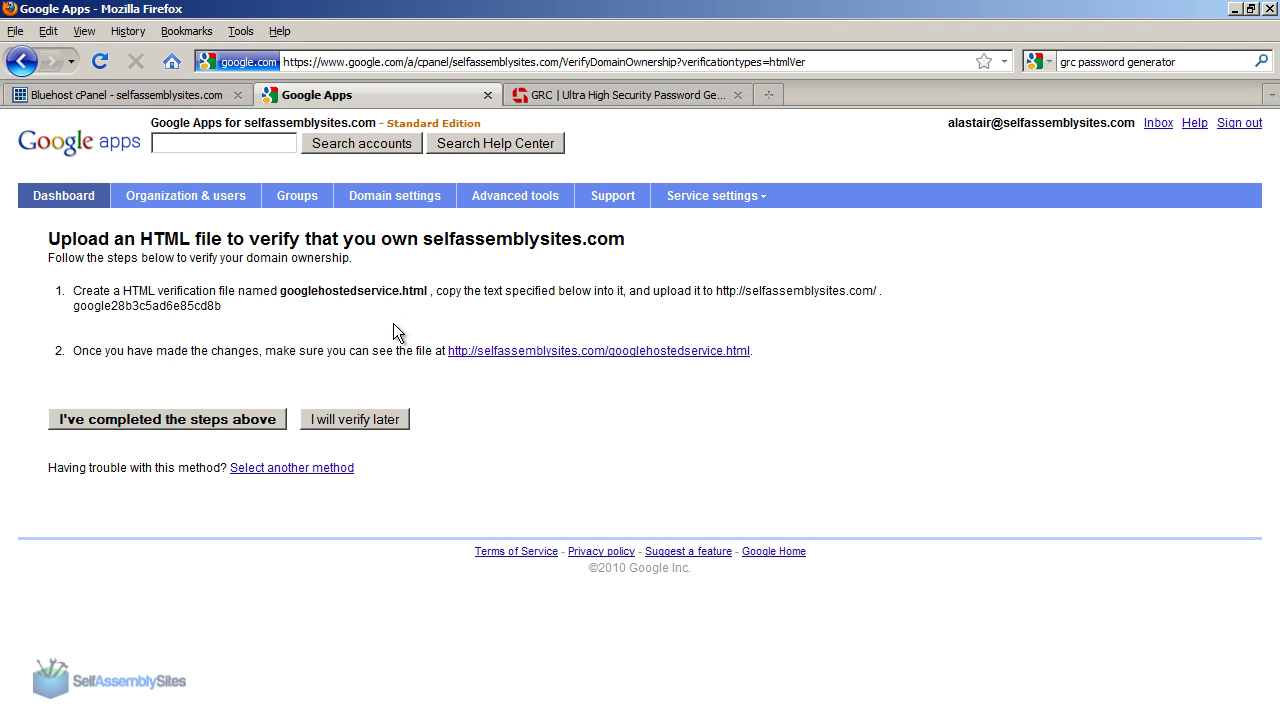
Step: Confirm the verification file's code is live in a new tab, then mark verification steps complete
{"action": "right_click", "coordinate": [487, 354]}
{"action": "left_click", "coordinate": [528, 376]}
{"action": "left_click", "coordinate": [676, 100]}
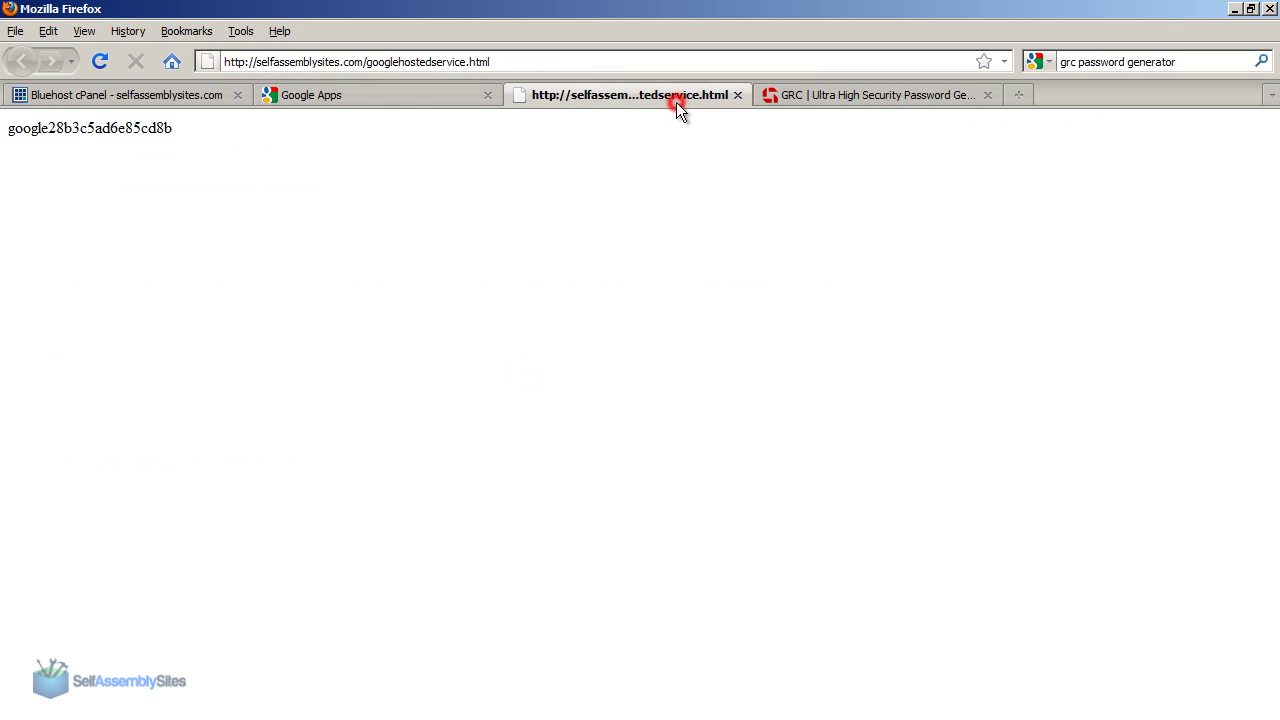
{"action": "double_click", "coordinate": [132, 136]}
{"action": "left_click", "coordinate": [266, 149]}
{"action": "left_click", "coordinate": [322, 95]}
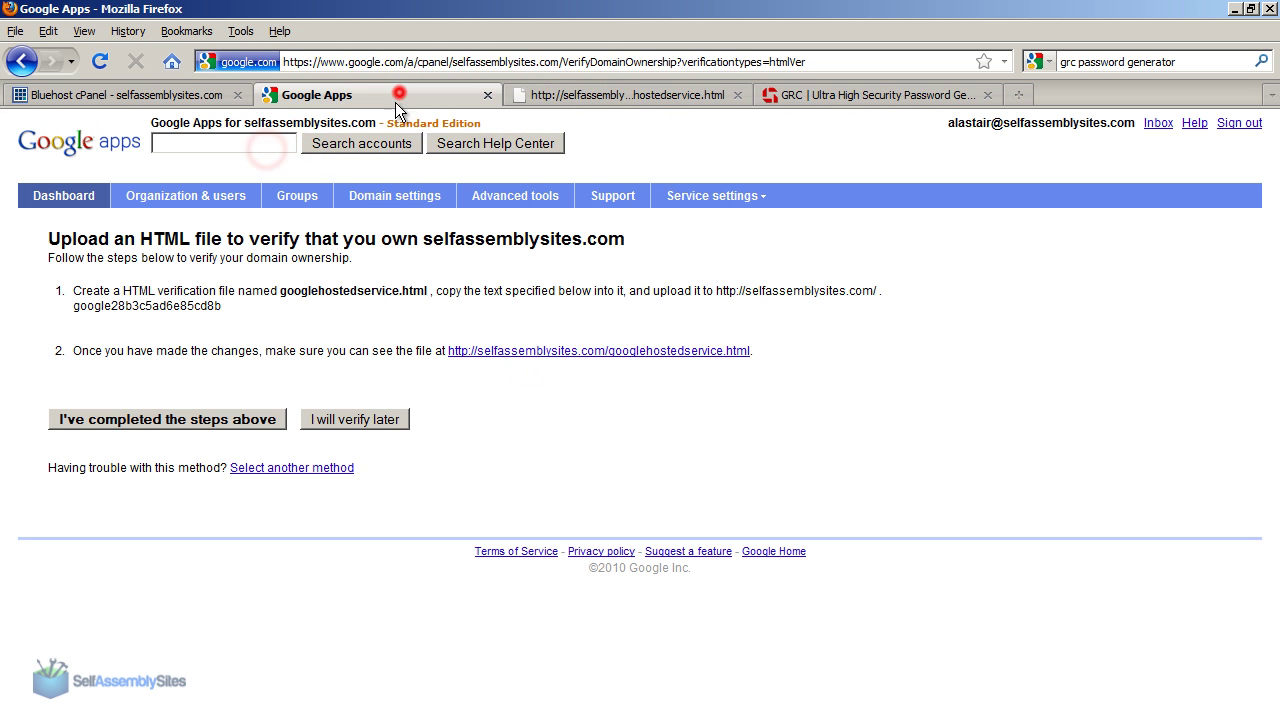
{"action": "left_click", "coordinate": [186, 419]}
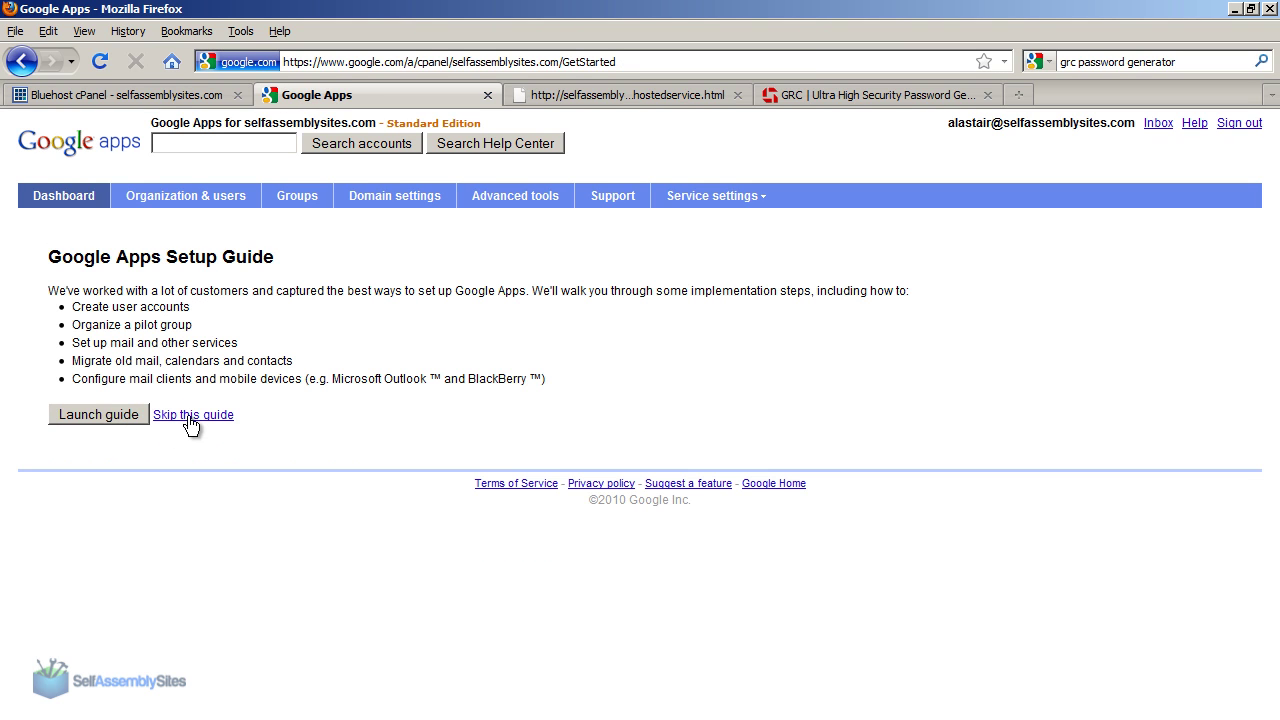
Step: Skip the setup guide and dismiss the new control-panel announcement on the Dashboard
{"action": "left_click", "coordinate": [188, 418]}
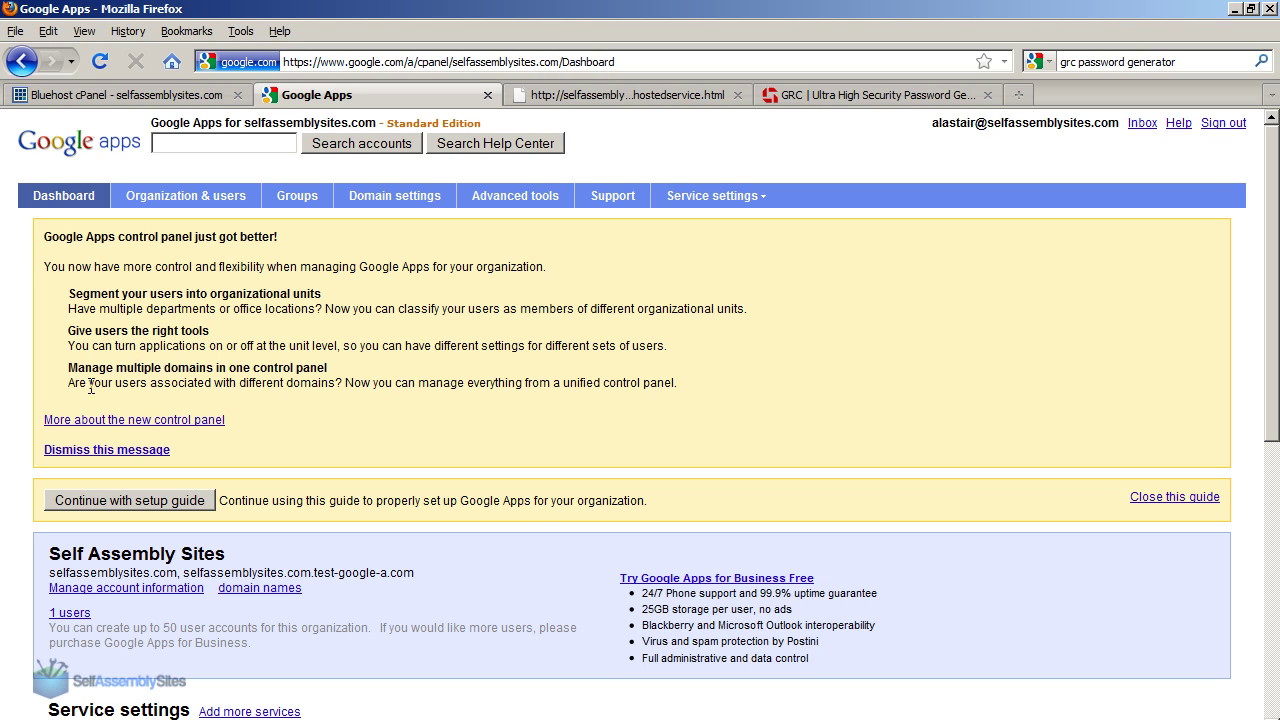
{"action": "left_click", "coordinate": [110, 450]}
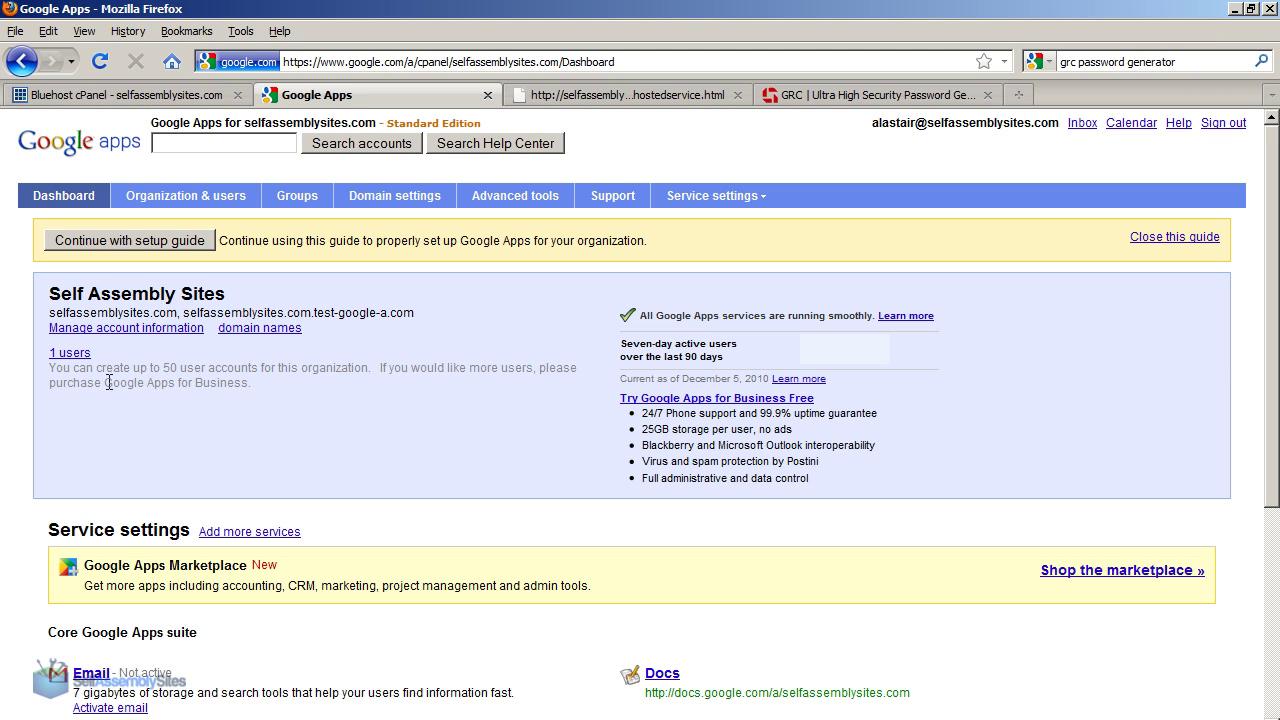
Step: Create a second user from the Users list, entering the new user's name and e-mail
{"action": "left_click", "coordinate": [72, 353]}
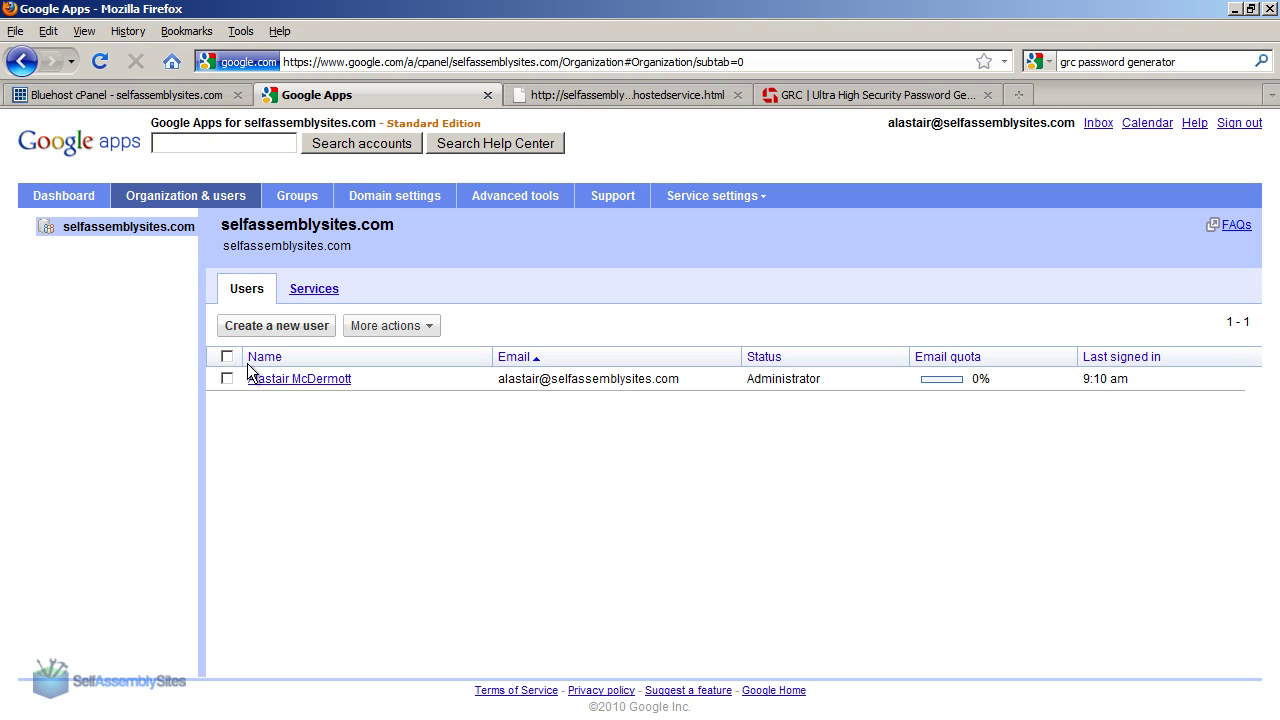
{"action": "left_click", "coordinate": [300, 325]}
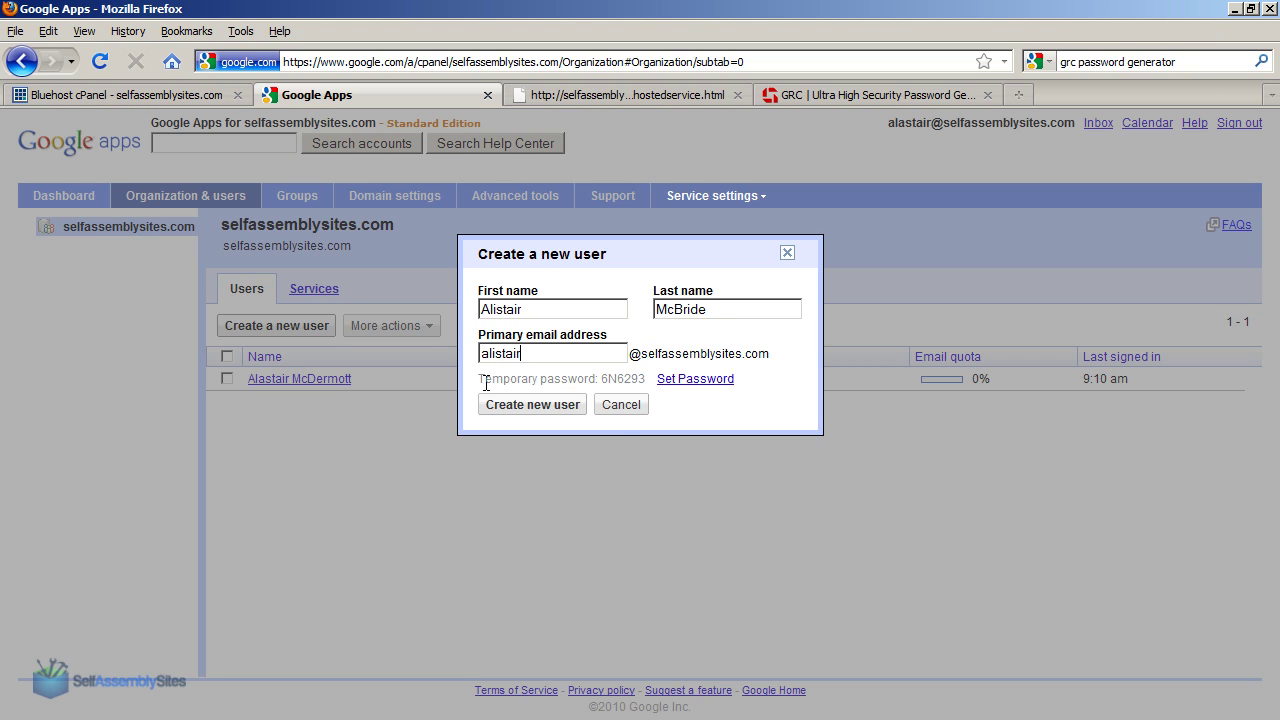
{"action": "left_click", "coordinate": [526, 405]}
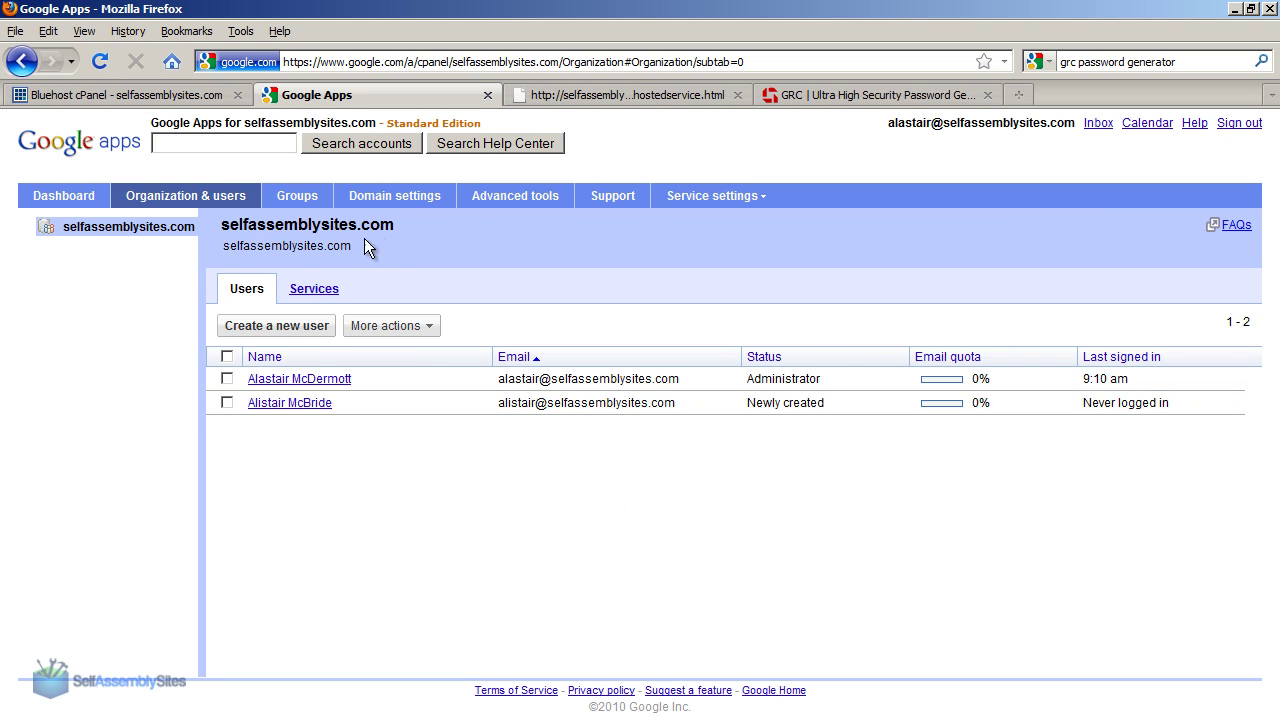
{"action": "left_click", "coordinate": [686, 198]}
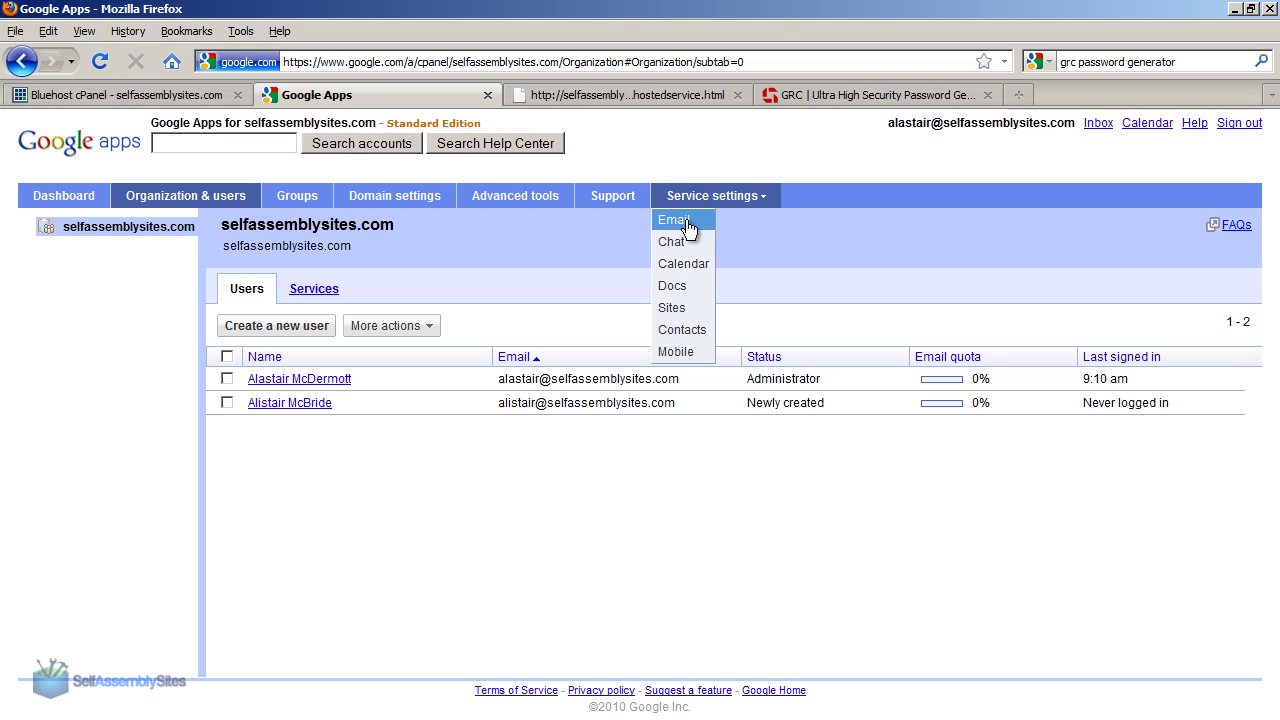
Step: Open Email settings, note the web address for accessing email, and open the activation instructions
{"action": "left_click", "coordinate": [690, 224]}
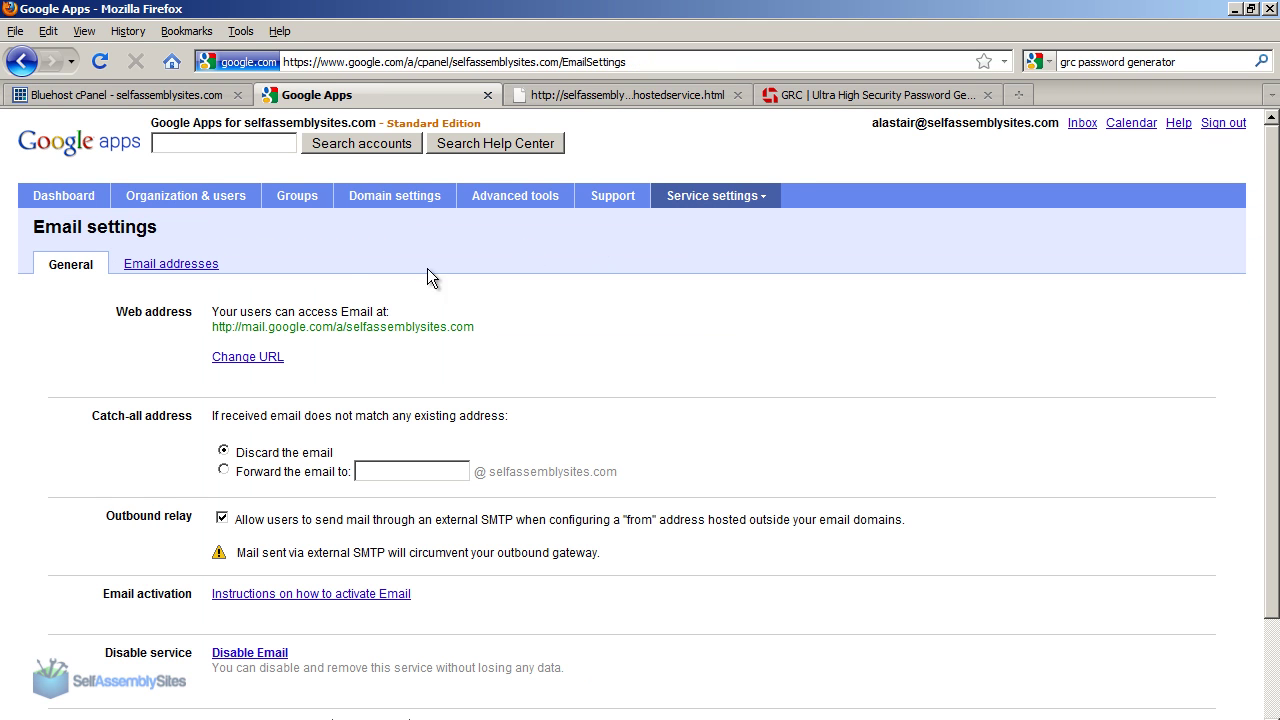
{"action": "left_click_drag", "start_coordinate": [207, 321], "coordinate": [480, 330]}
{"action": "left_click", "coordinate": [484, 327]}
{"action": "left_click", "coordinate": [250, 595]}
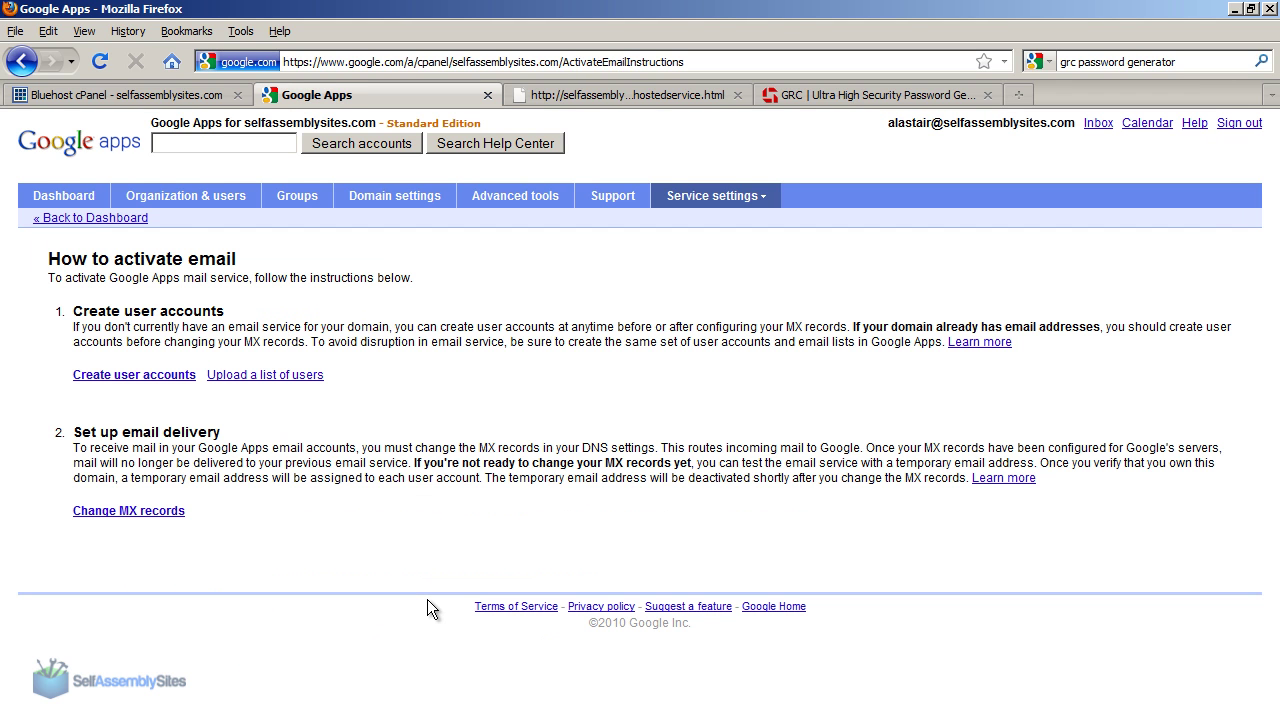
Step: Review the Set up email delivery instructions about MX records and open the MX-change instructions
{"action": "left_click_drag", "start_coordinate": [72, 311], "coordinate": [270, 323]}
{"action": "left_click", "coordinate": [270, 323]}
{"action": "left_click_drag", "start_coordinate": [75, 428], "coordinate": [234, 432]}
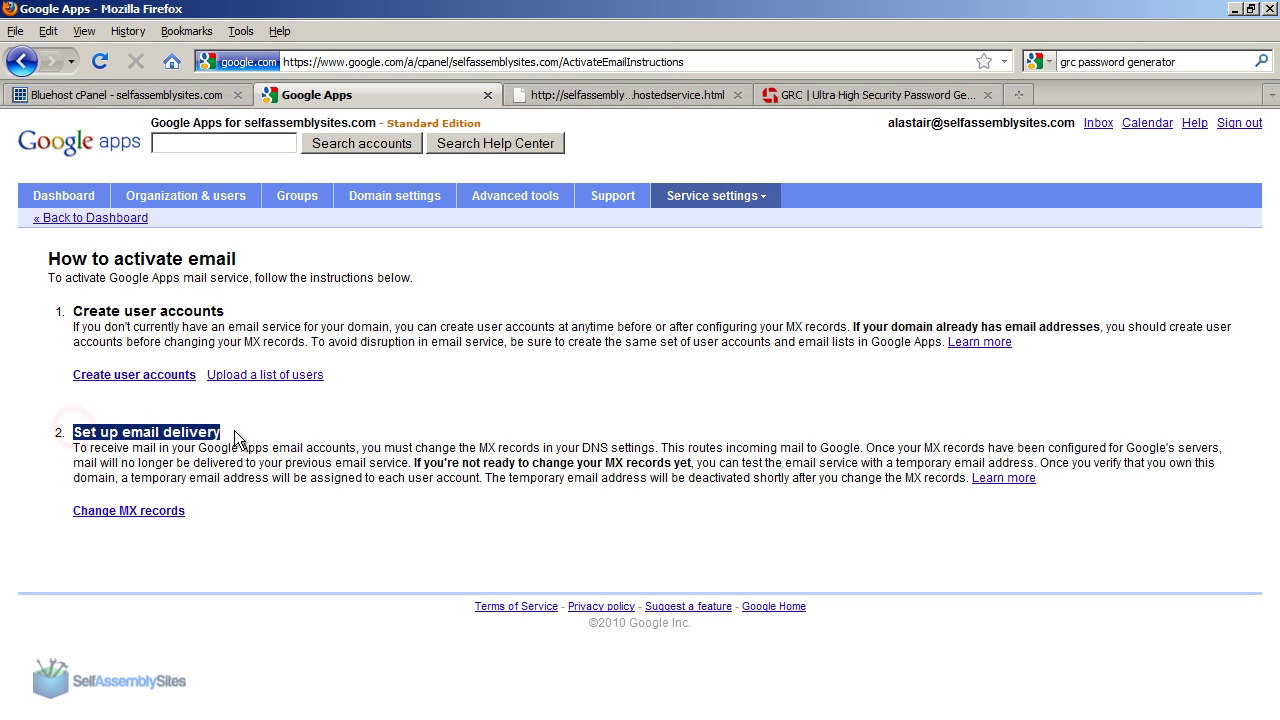
{"action": "left_click", "coordinate": [234, 430]}
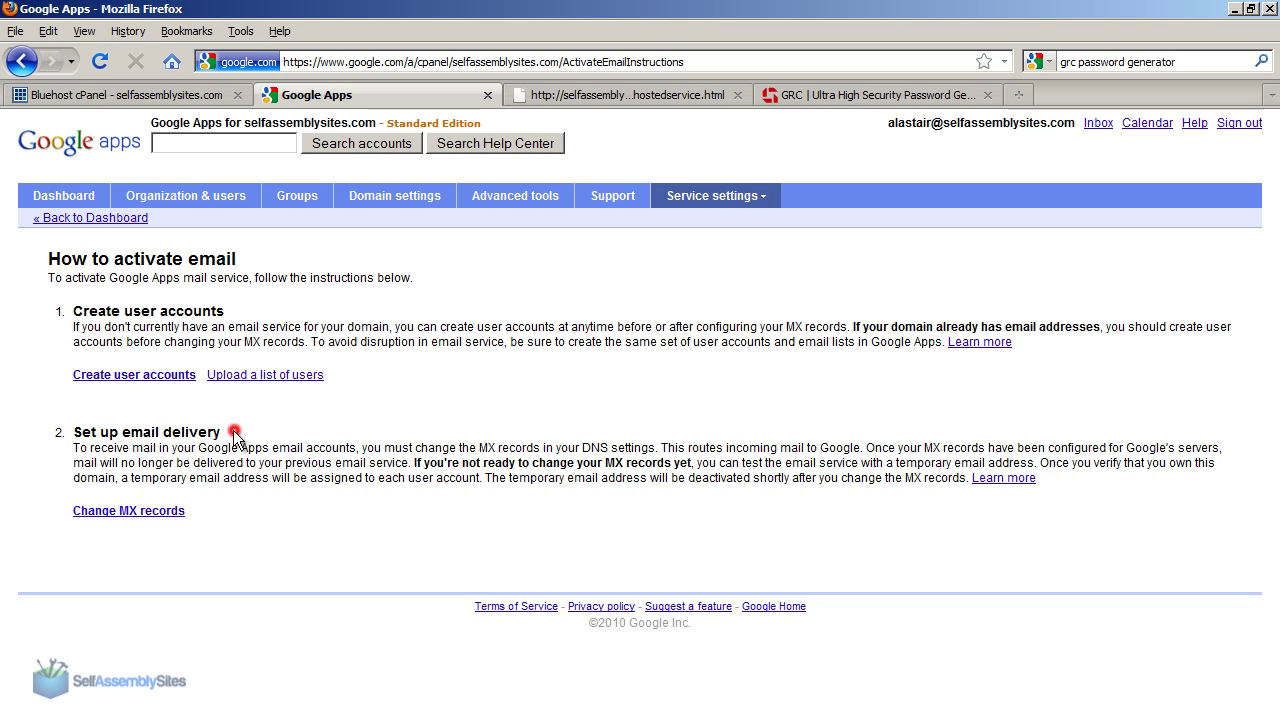
{"action": "left_click_drag", "start_coordinate": [478, 449], "coordinate": [642, 452]}
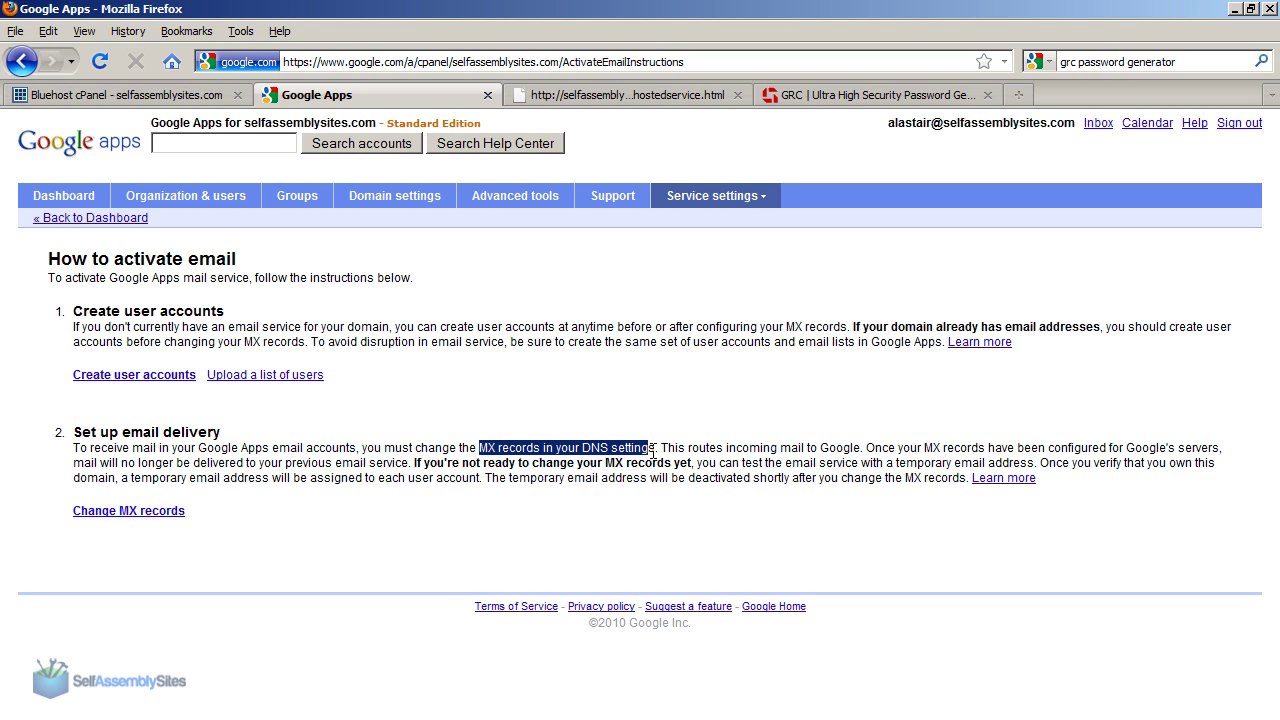
{"action": "left_click", "coordinate": [580, 478]}
{"action": "left_click", "coordinate": [108, 514]}
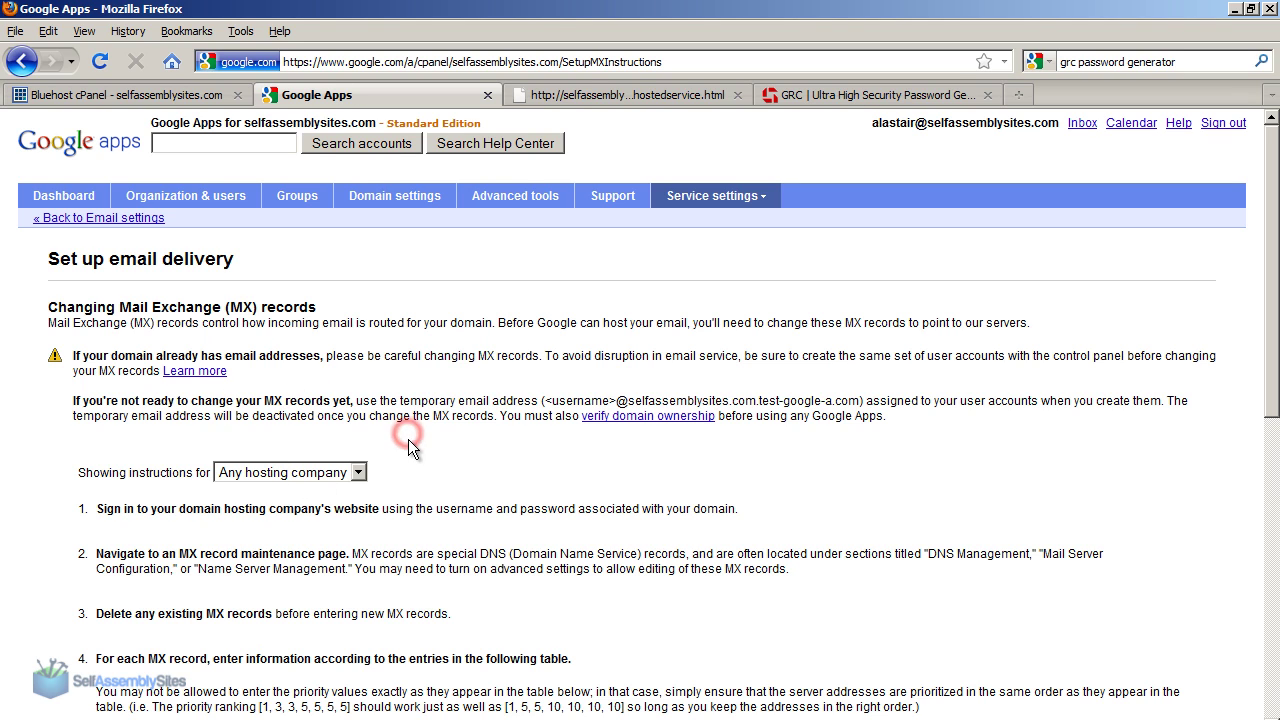
Step: Keep the MX instructions set to 'Any hosting company' and scroll to the MX server table
{"action": "left_click", "coordinate": [360, 473]}
{"action": "left_click_drag", "start_coordinate": [362, 280], "coordinate": [366, 440]}
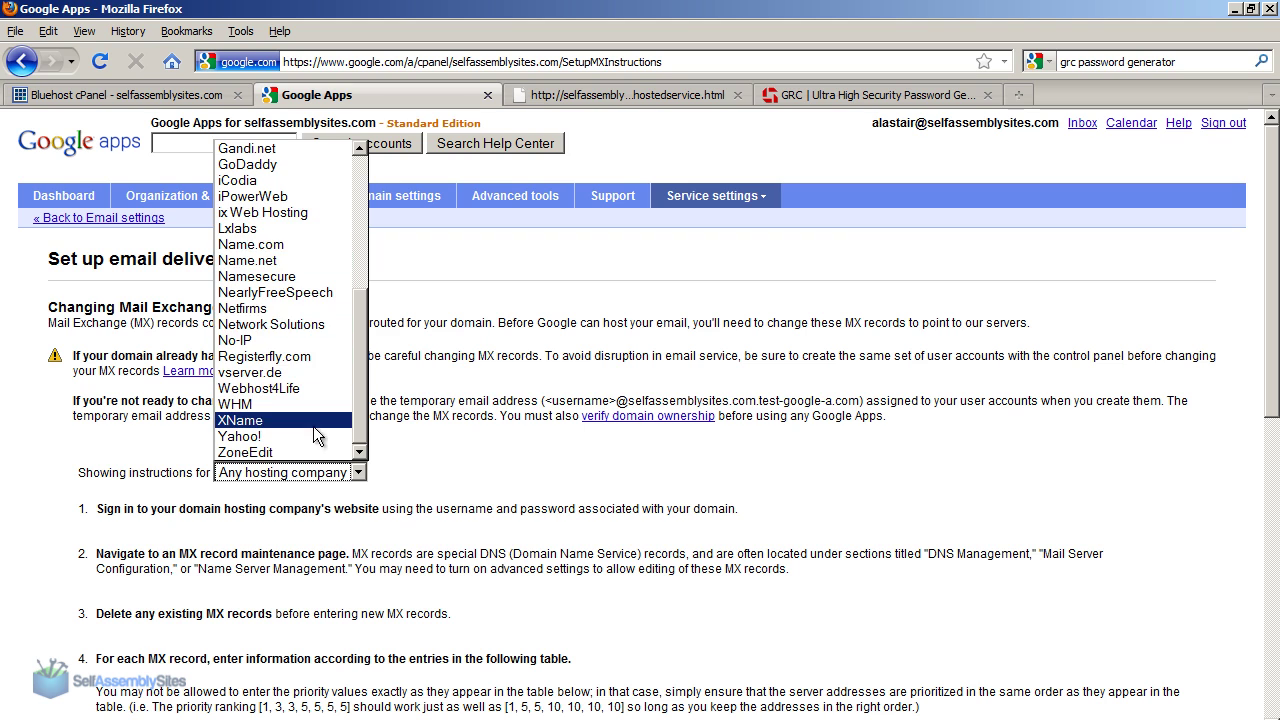
{"action": "left_click_drag", "start_coordinate": [359, 400], "coordinate": [354, 263]}
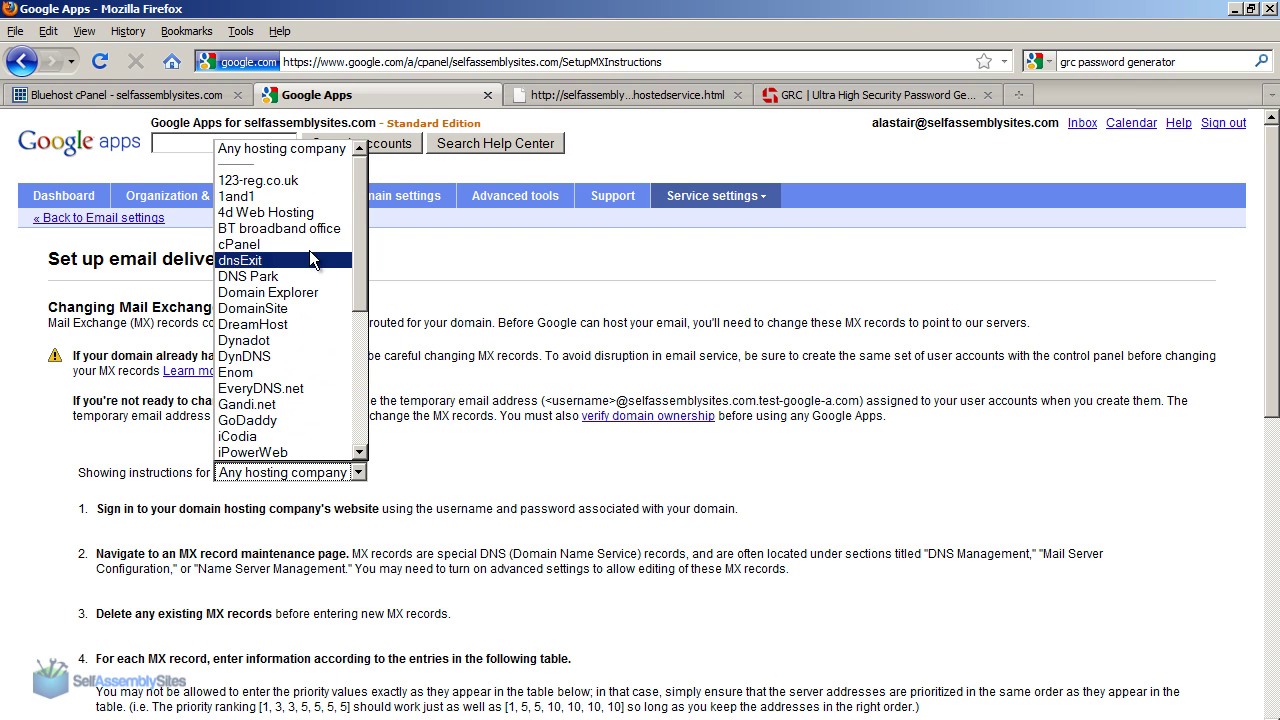
{"action": "left_click", "coordinate": [285, 148]}
{"action": "left_click_drag", "start_coordinate": [1275, 305], "coordinate": [1275, 487]}
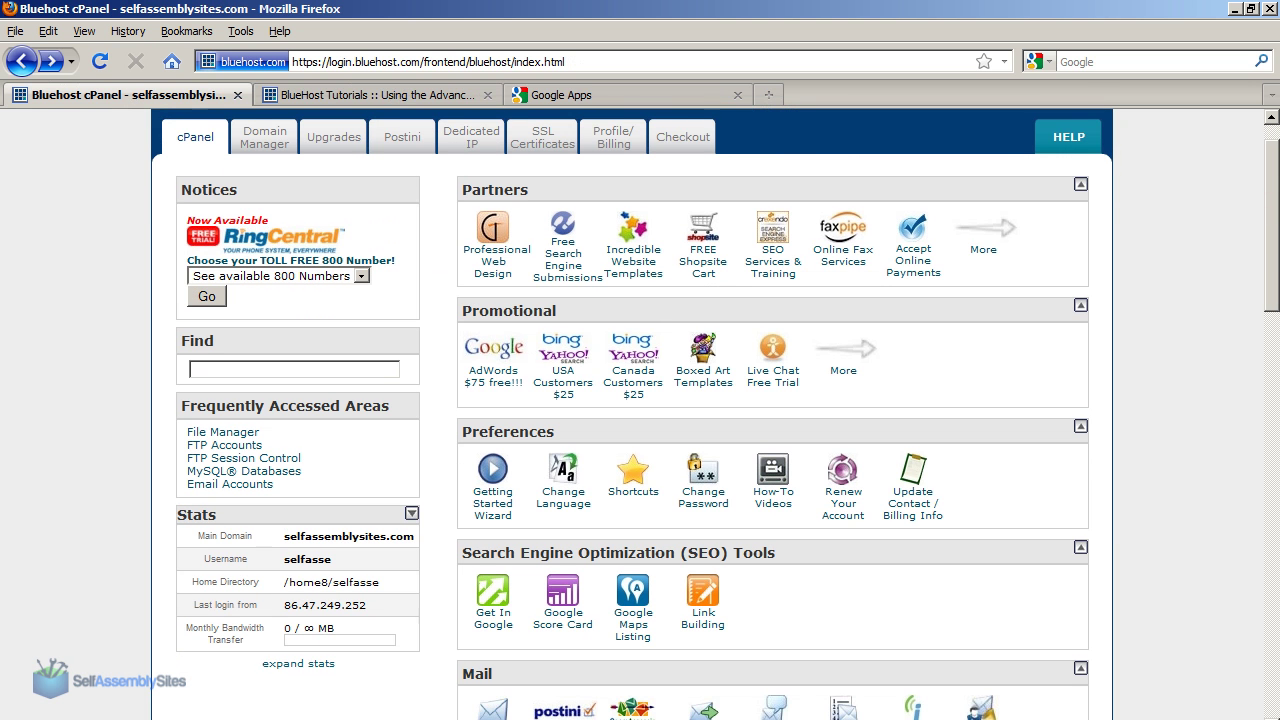
Step: Scroll through the Bluehost cPanel home page
{"action": "scroll", "coordinate": [640, 400], "scroll_direction": "down", "scroll_amount": 15}
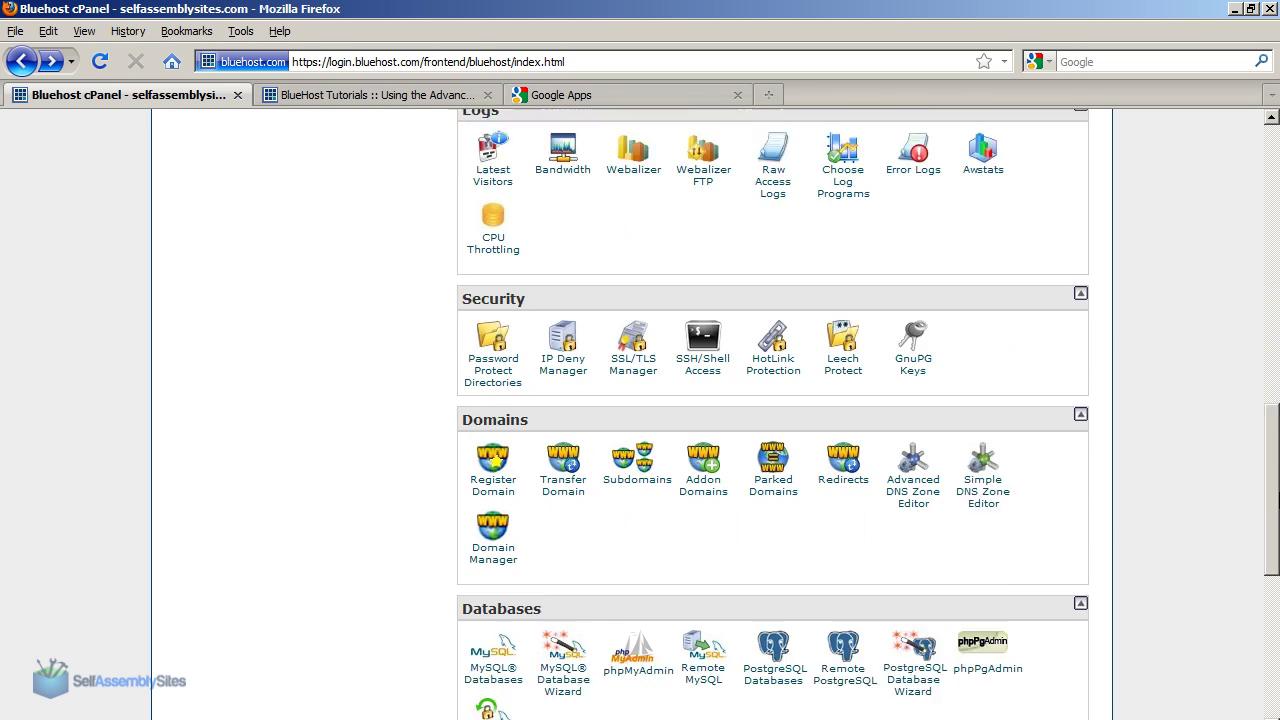
{"action": "scroll", "coordinate": [1277, 690], "scroll_direction": "down", "scroll_amount": 5}
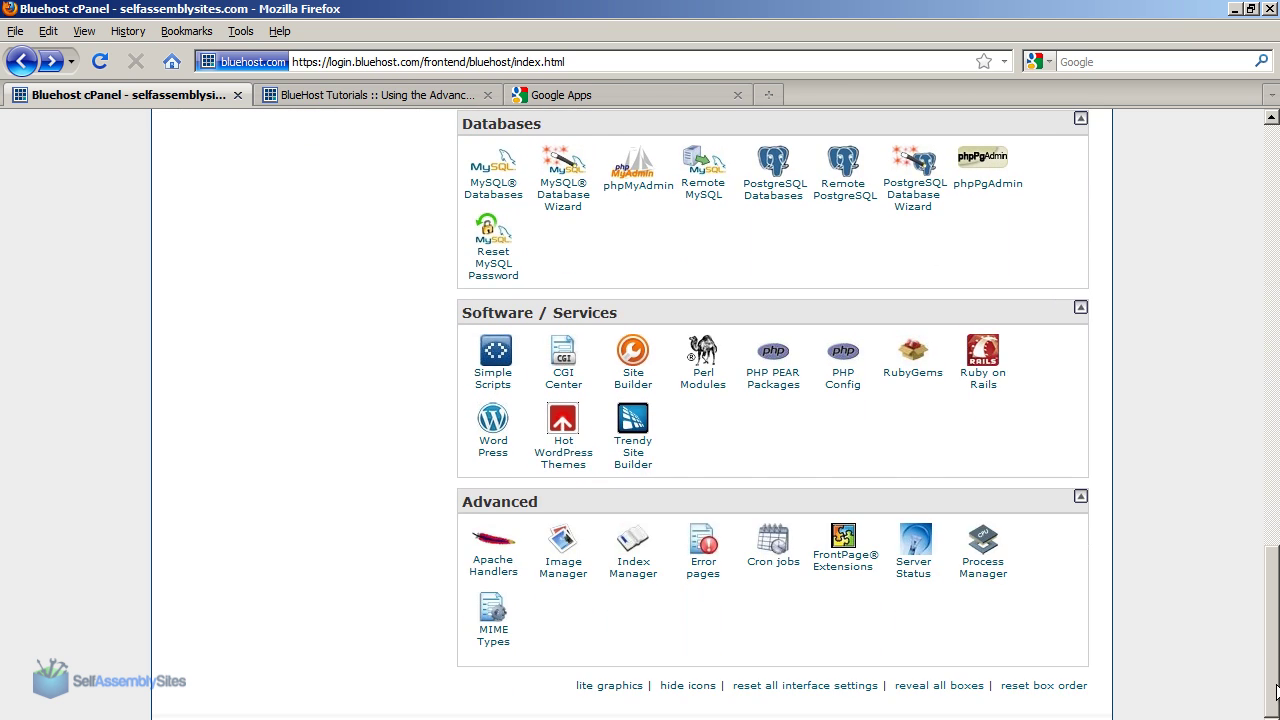
{"action": "scroll", "coordinate": [1277, 690], "scroll_direction": "up", "scroll_amount": 1}
{"action": "scroll", "coordinate": [1277, 690], "scroll_direction": "down", "scroll_amount": 1}
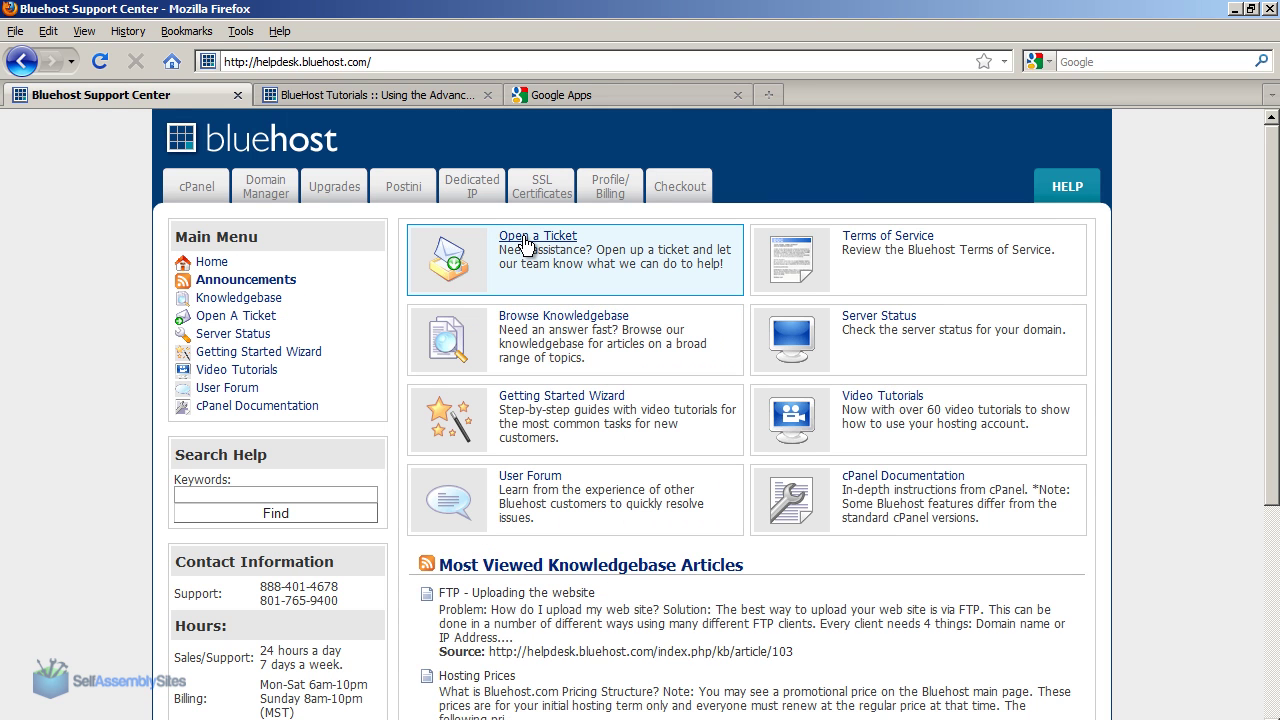
Step: Open a new A Record/MX/Cname Changes ticket and enter the reply e-mail address
{"action": "left_click", "coordinate": [540, 243]}
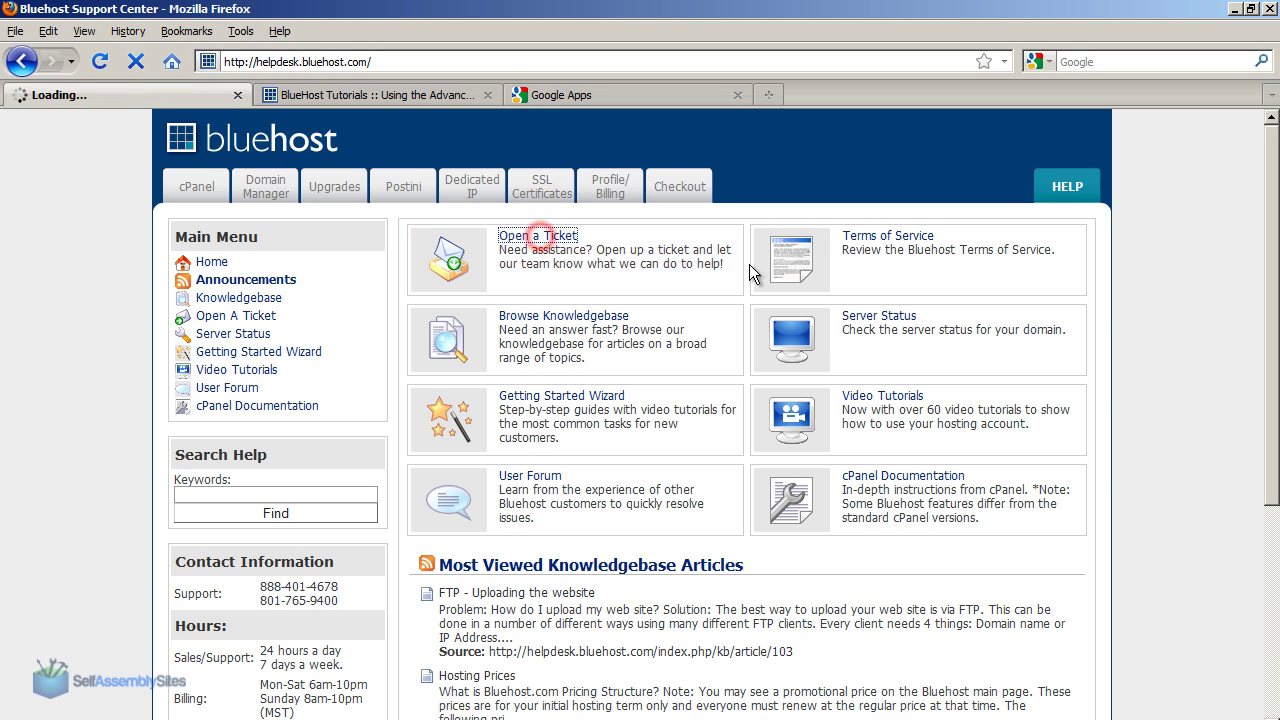
{"action": "left_click", "coordinate": [491, 260]}
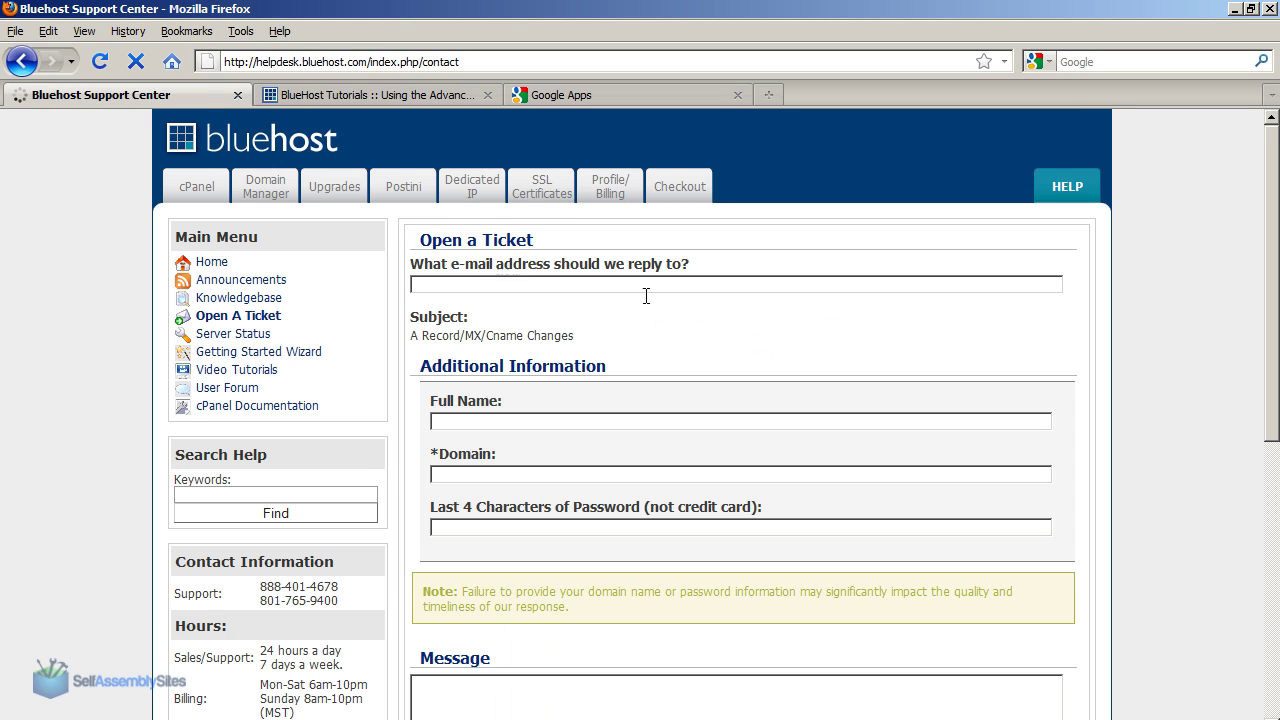
{"action": "left_click", "coordinate": [480, 283]}
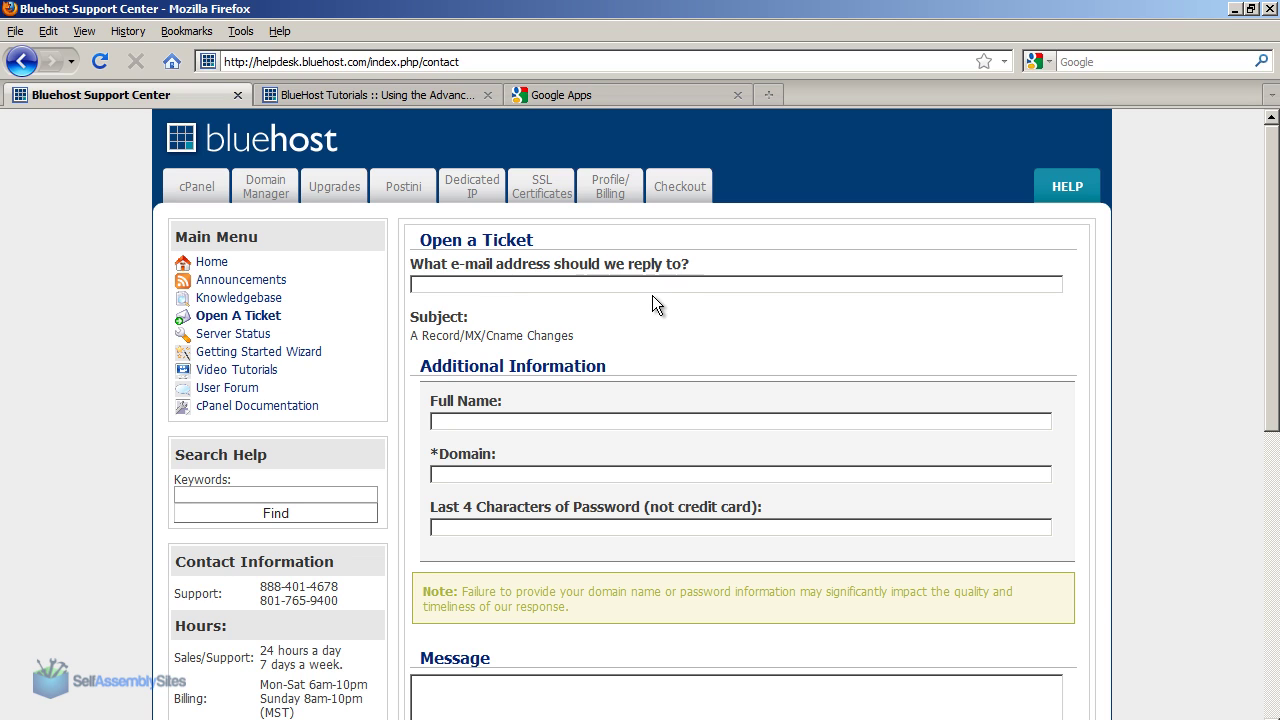
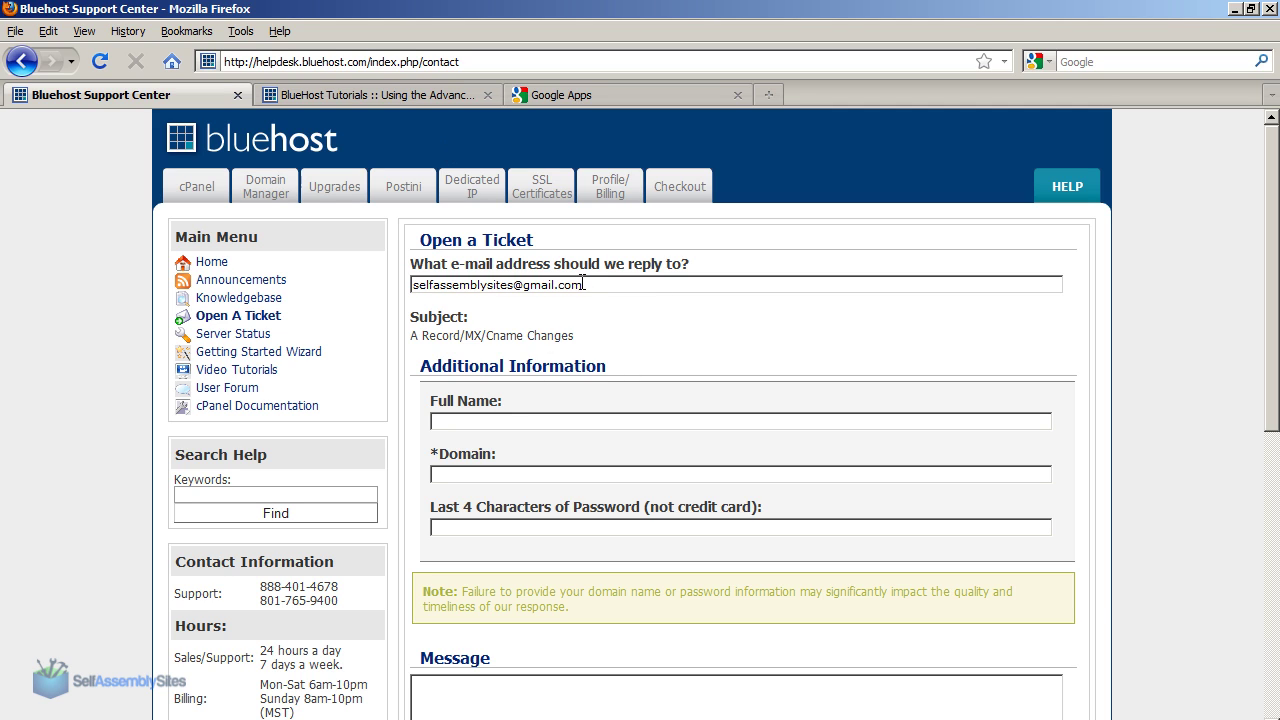
Step: Fill in the ticket's Full Name and the selfassemblysites.com domain fields
{"action": "left_click", "coordinate": [457, 420]}
{"action": "triple_click", "coordinate": [440, 336]}
{"action": "left_click", "coordinate": [450, 424]}
{"action": "key", "text": "BackSpace"}
{"action": "key", "text": "BackSpace"}
{"action": "key", "text": "BackSpace"}
{"action": "key", "text": "BackSpace"}
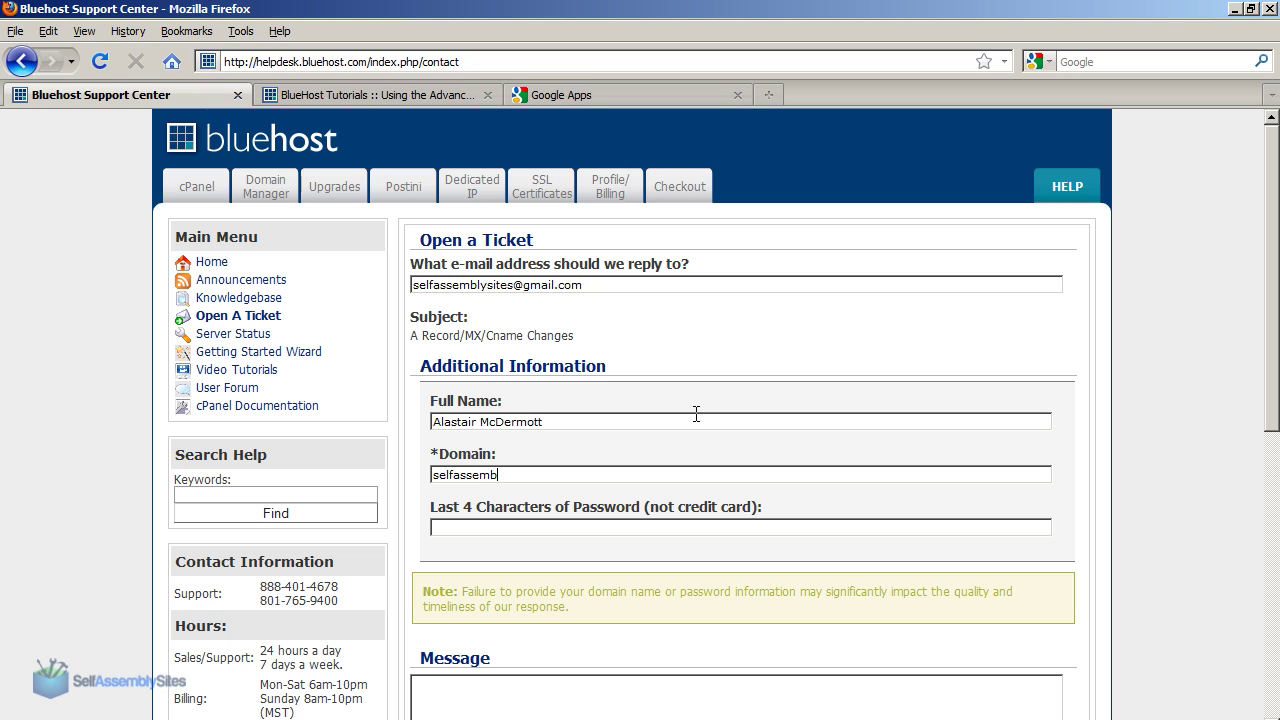
{"action": "key", "text": "Tab"}
{"action": "scroll", "coordinate": [696, 414], "scroll_direction": "down", "scroll_amount": 5}
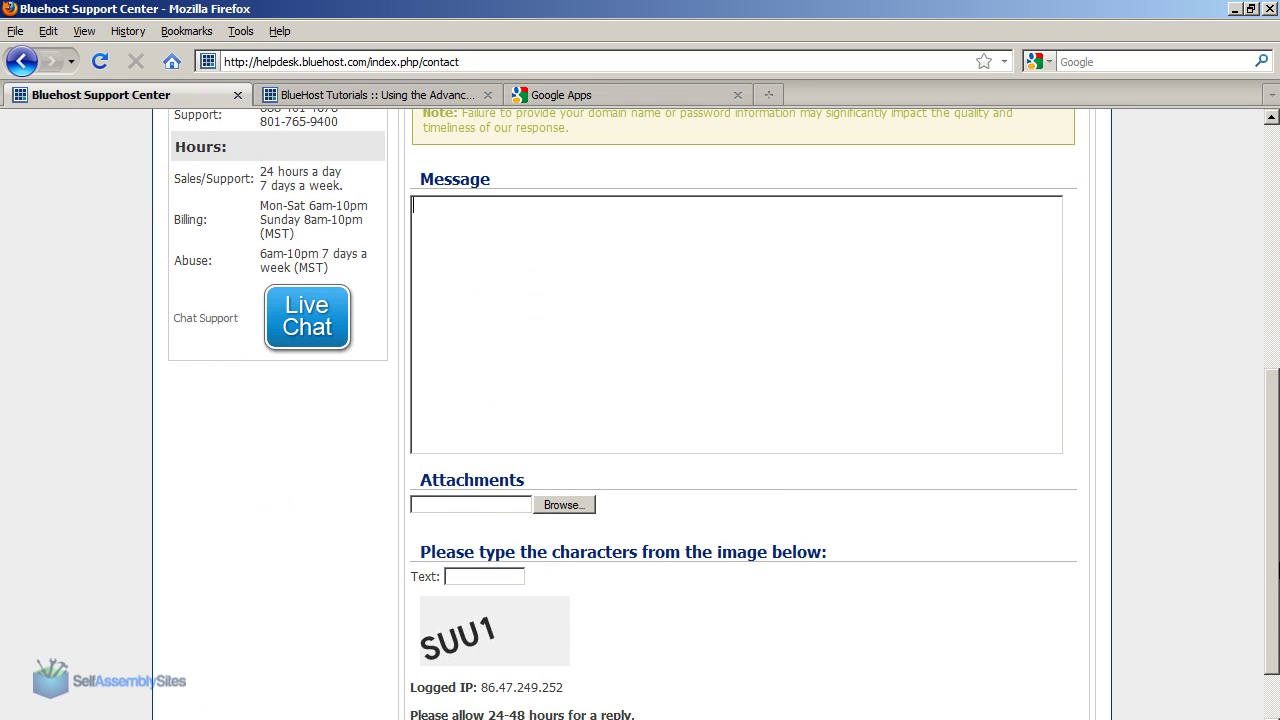
Step: Write the message asking Bluehost to create Google Apps MX records on the domain
{"action": "left_click", "coordinate": [552, 305]}
{"action": "type", "text": "Hi there,"}
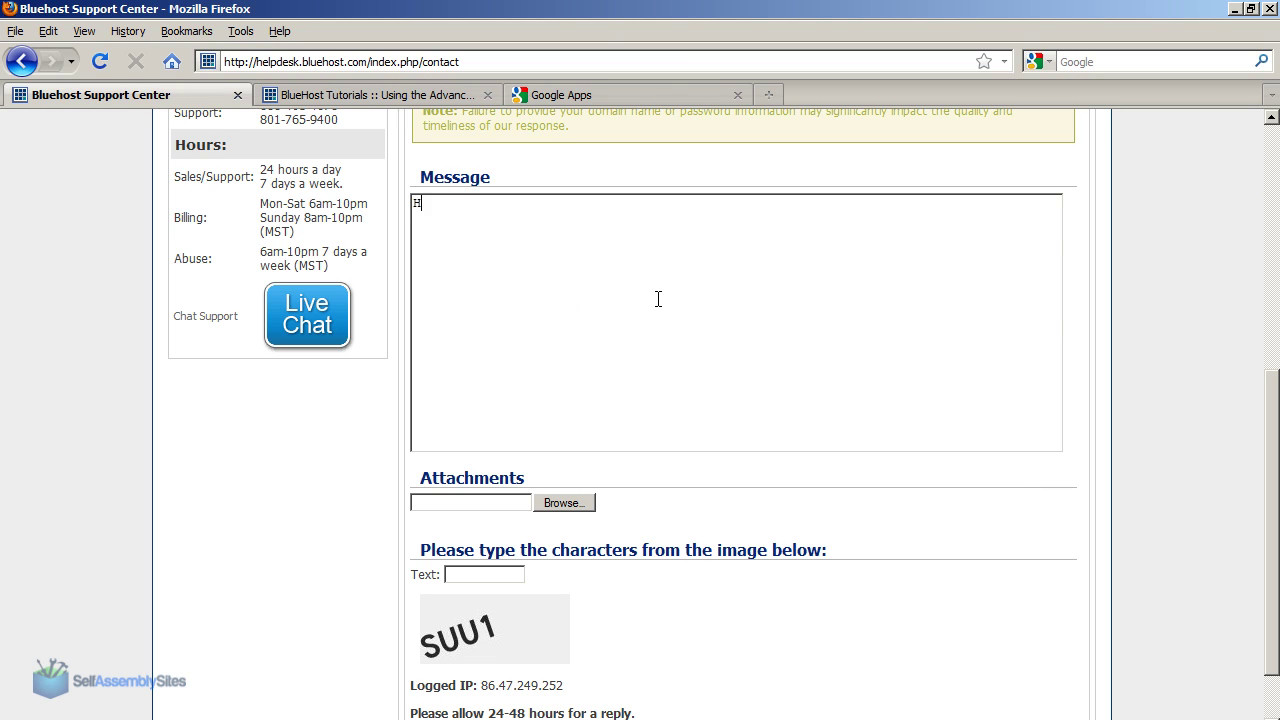
{"action": "key", "text": "Return"}
{"action": "key", "text": "Return"}
{"action": "type", "text": "Can you create MX rec"}
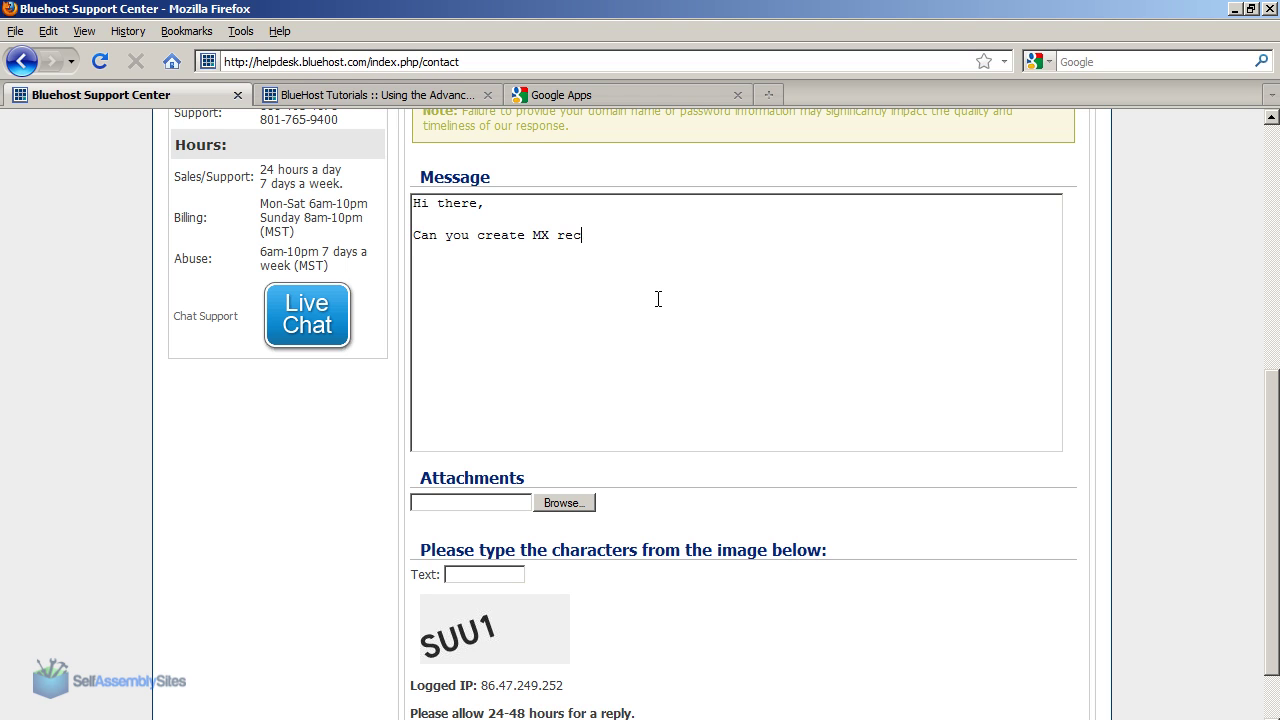
{"action": "type", "text": "ords on our domain for "}
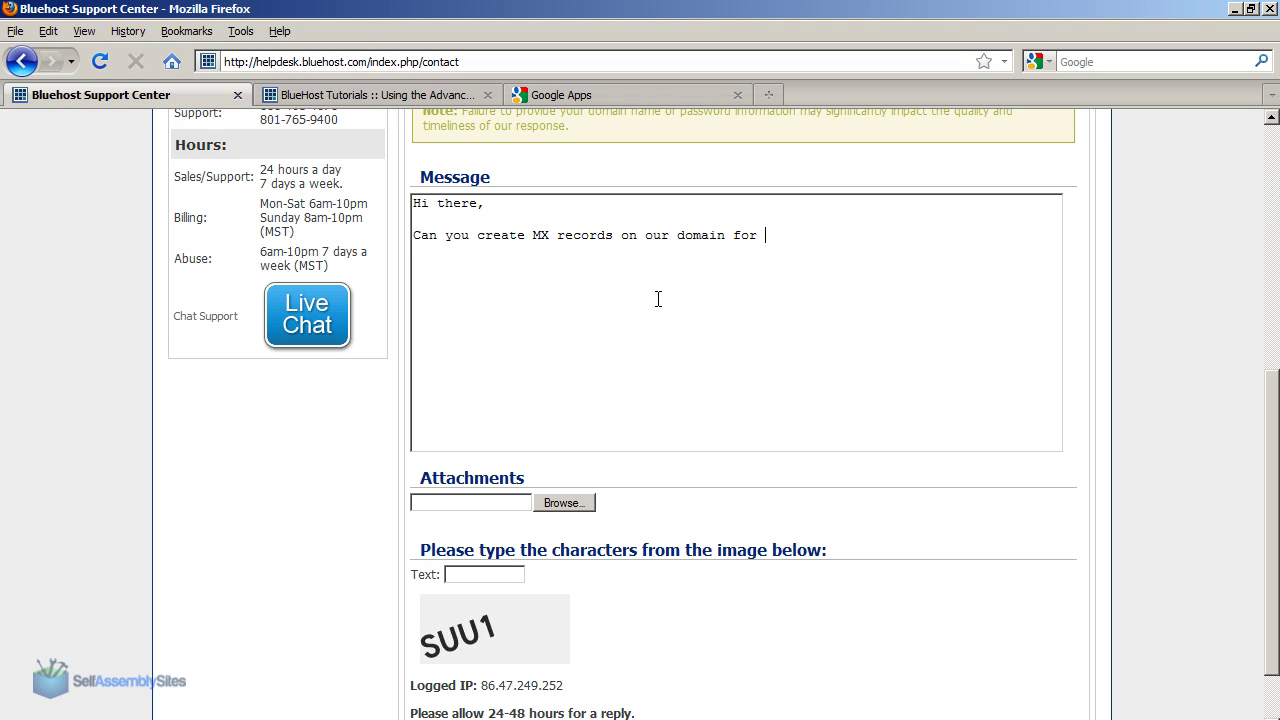
{"action": "type", "text": "use with Google Apps?"}
{"action": "key", "text": "Return"}
{"action": "key", "text": "Return"}
{"action": "type", "text": "The MX reco"}
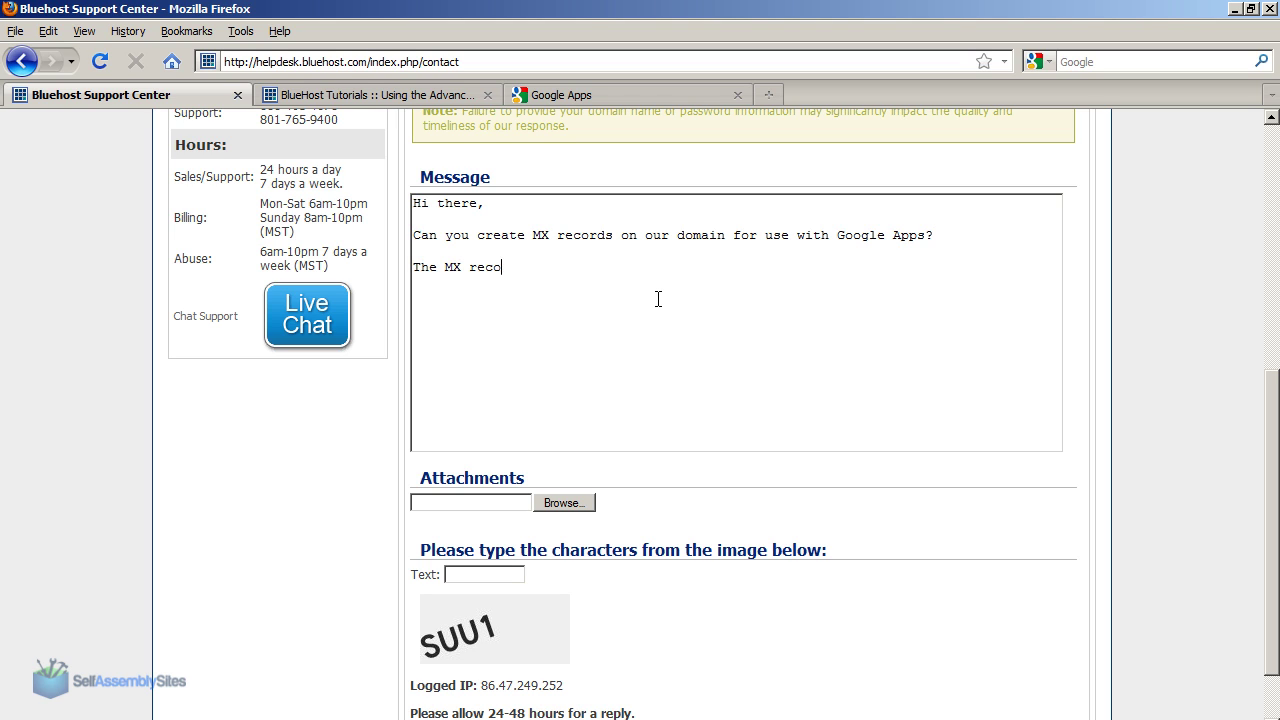
{"action": "type", "text": "rds are as follows:"}
Step: Copy Google's MX server and priority table and paste it into the ticket message
{"action": "left_click", "coordinate": [595, 93]}
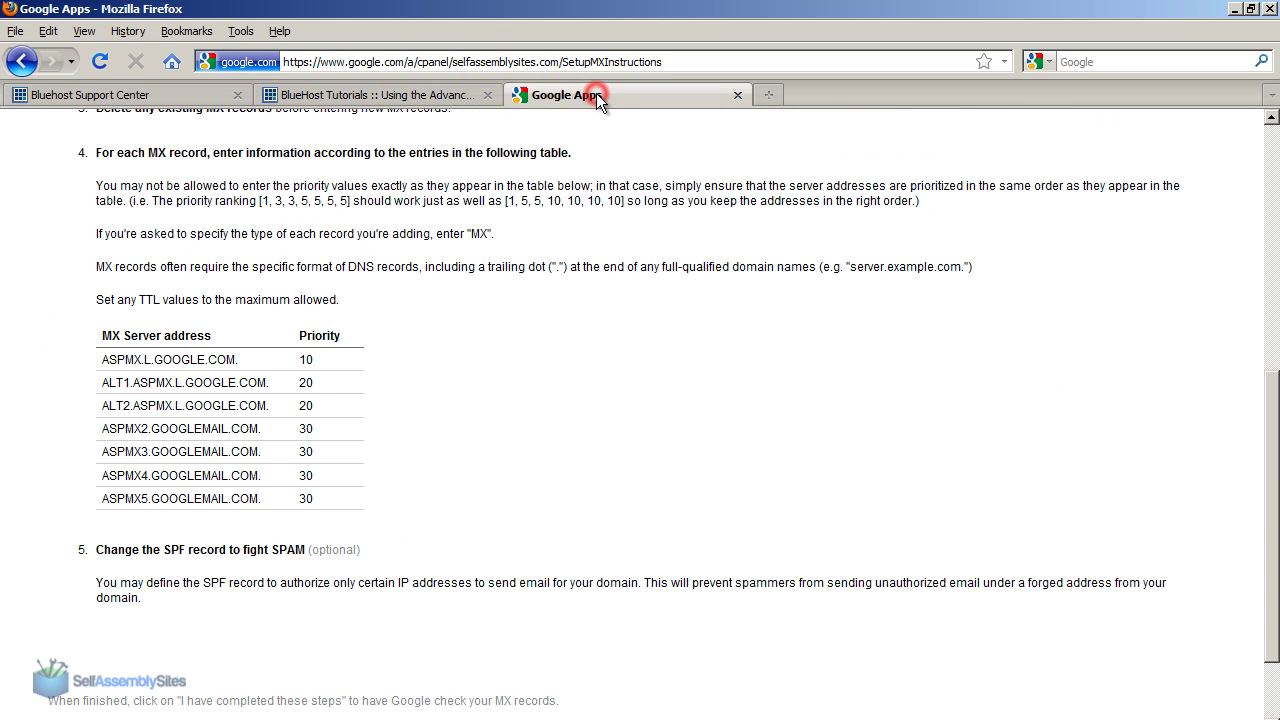
{"action": "left_click_drag", "start_coordinate": [103, 332], "coordinate": [375, 500]}
{"action": "key", "text": "ctrl+c"}
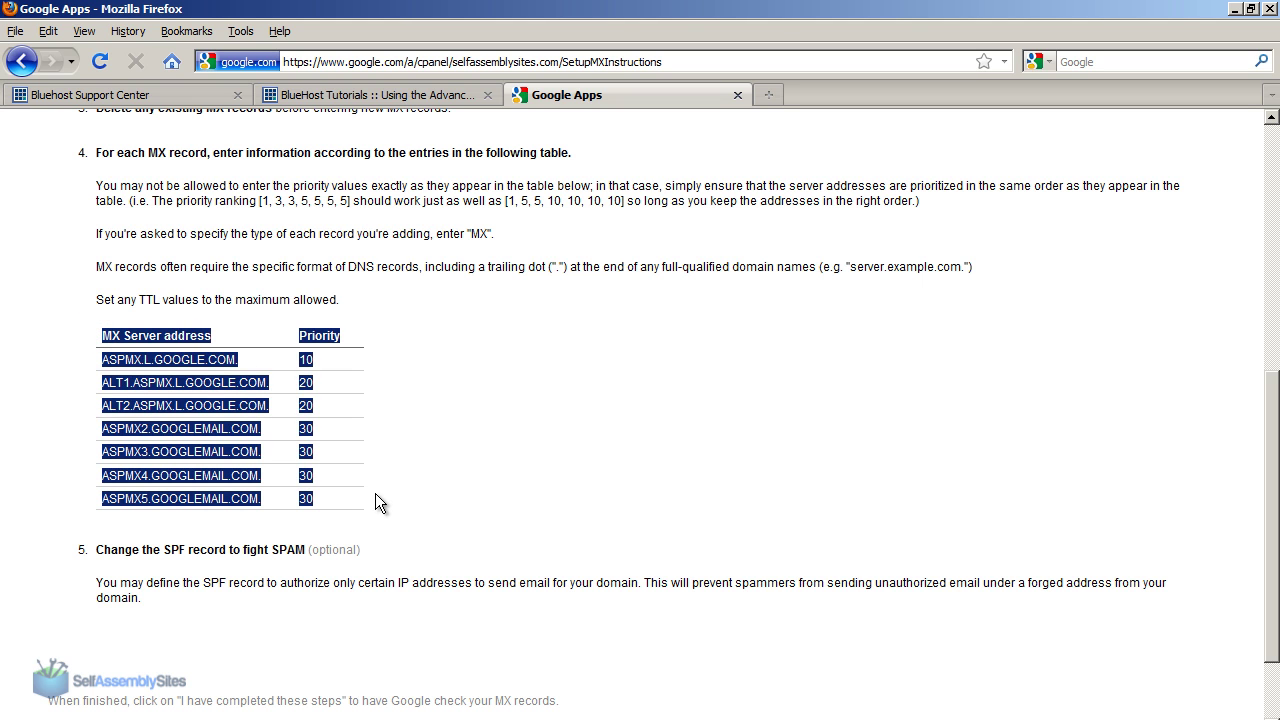
{"action": "left_click", "coordinate": [190, 95]}
{"action": "key", "text": "ctrl+v"}
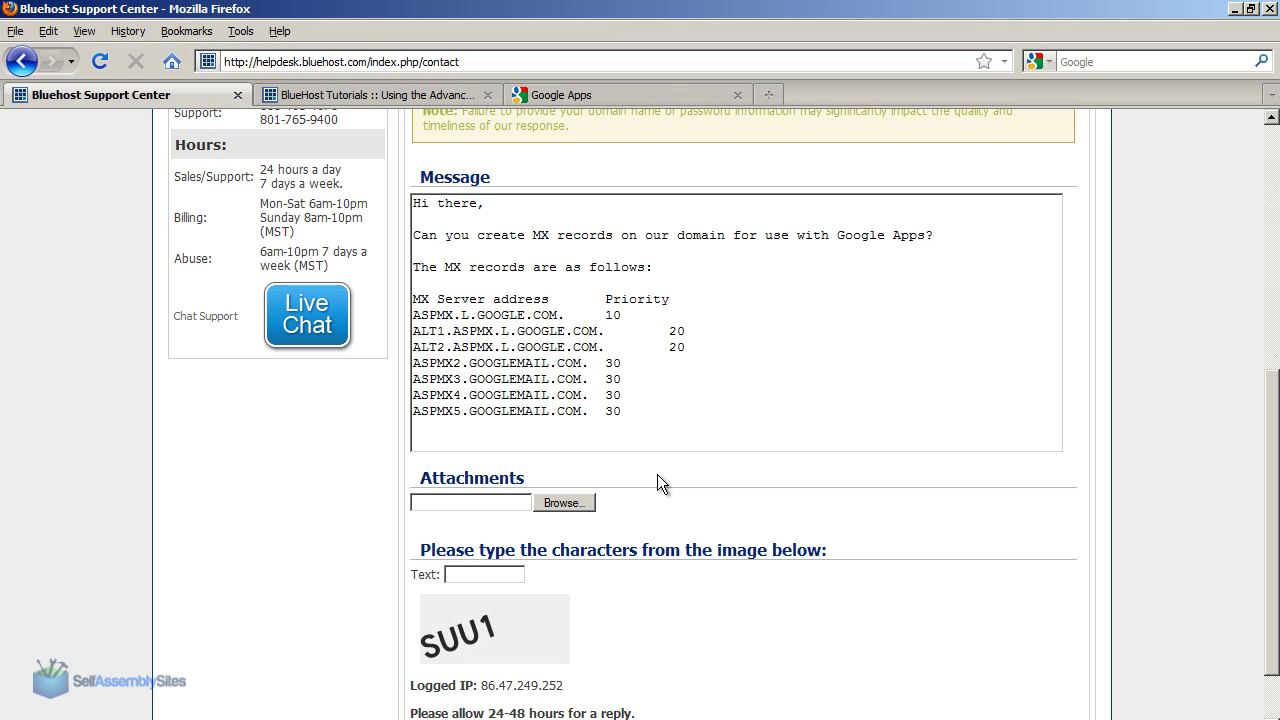
Step: Sign off the message with 'Thanks,' and the sender's name
{"action": "type", "text": "Thanks,"}
{"action": "key", "text": "Return"}
{"action": "type", "text": "Alastair."}
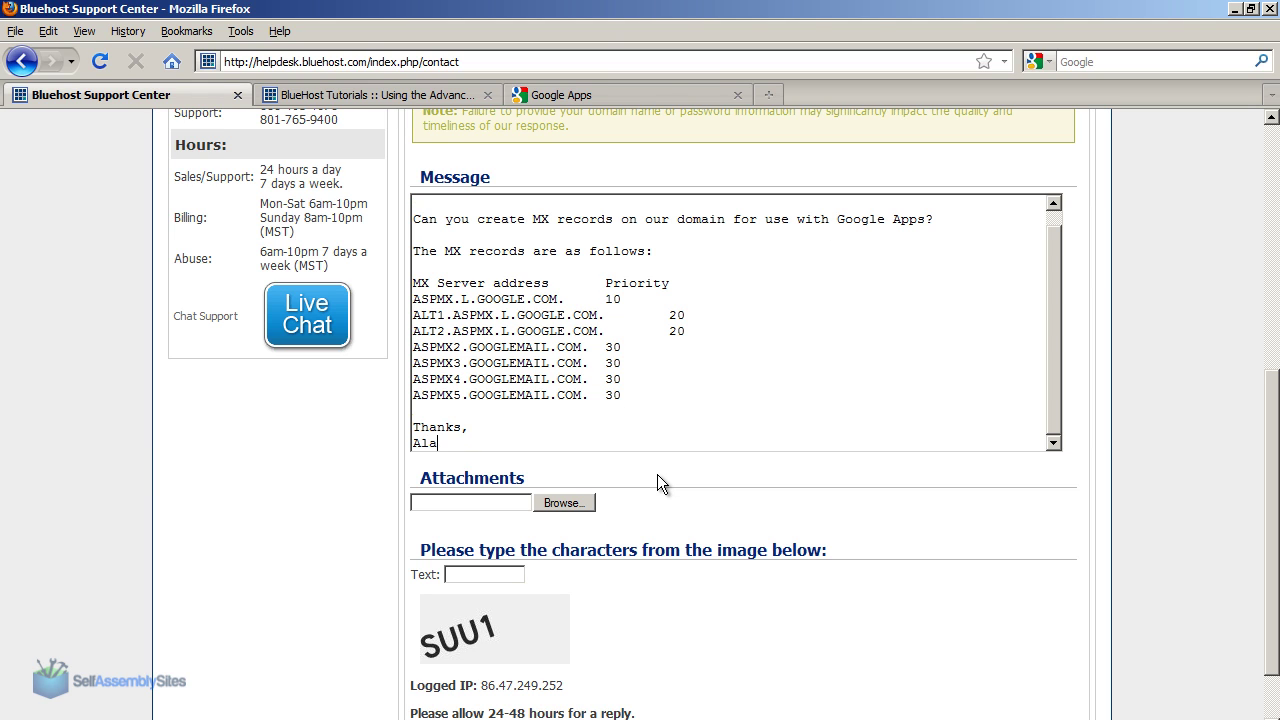
{"action": "key", "text": "Return"}
Step: Enter the verification characters 'SUU1' and send the support ticket
{"action": "left_click", "coordinate": [478, 575]}
{"action": "type", "text": "SUU1"}
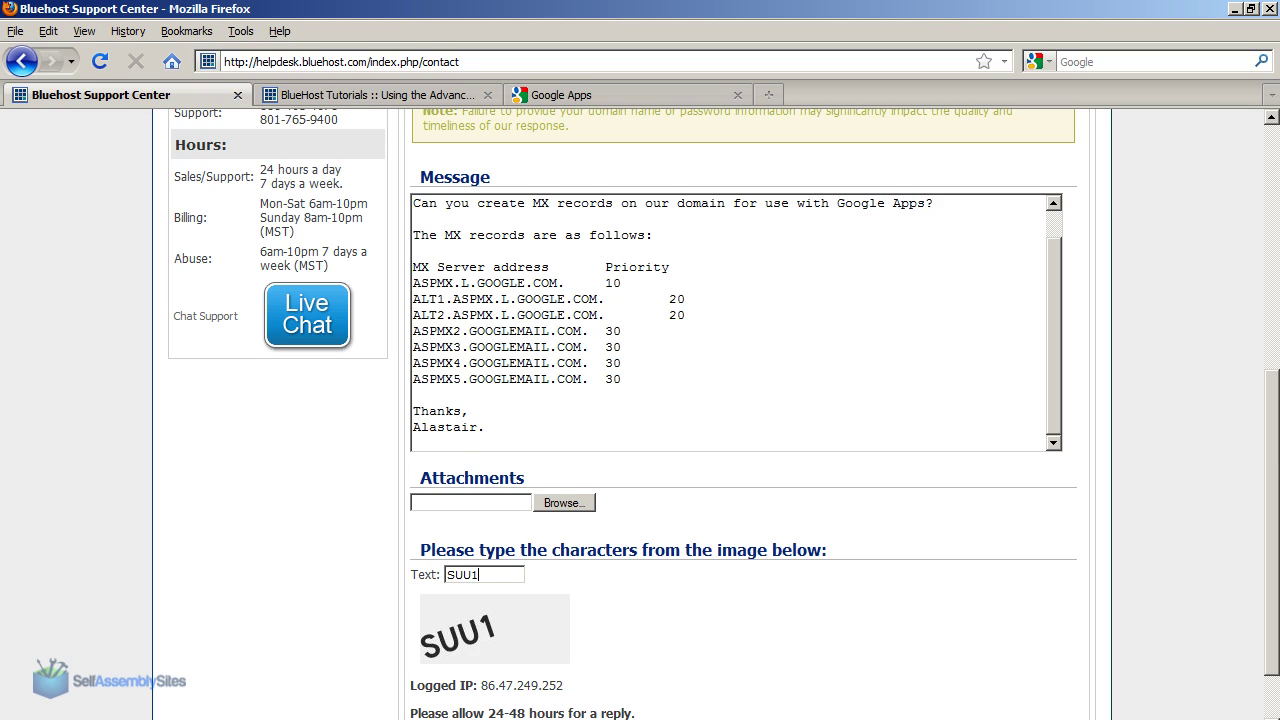
{"action": "scroll", "coordinate": [720, 414], "scroll_direction": "down", "scroll_amount": 2}
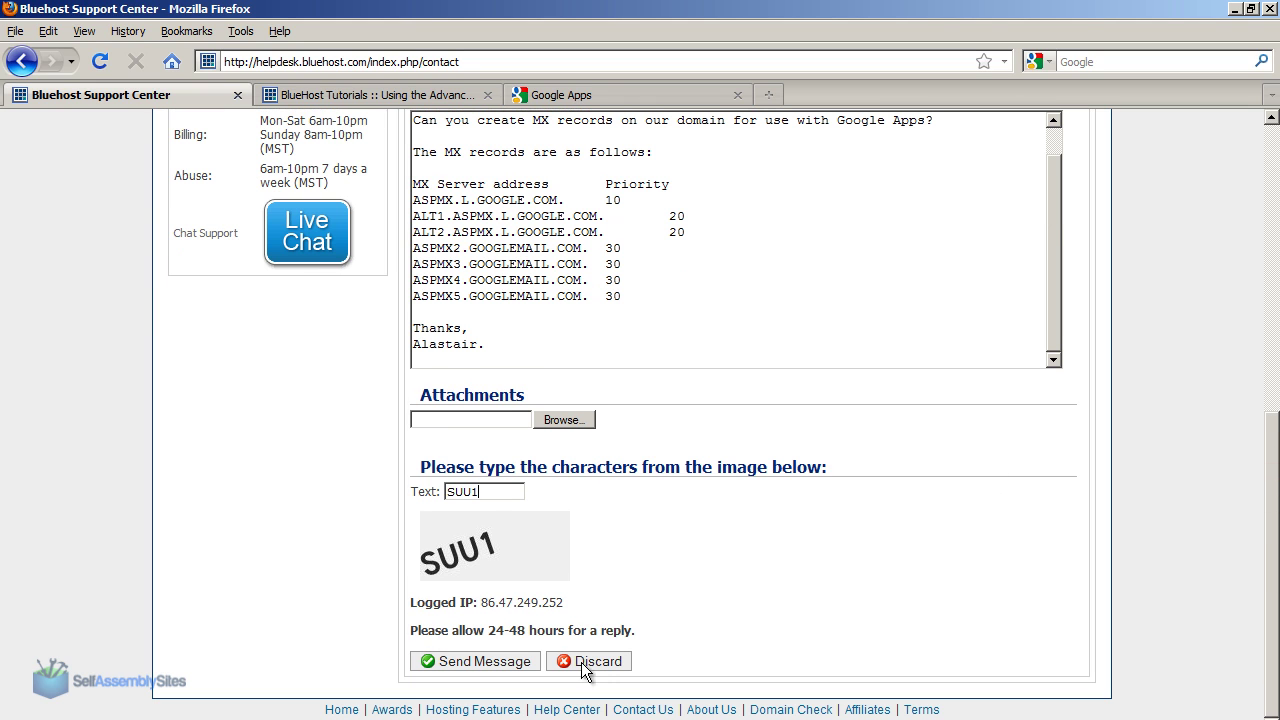
{"action": "left_click", "coordinate": [487, 662]}
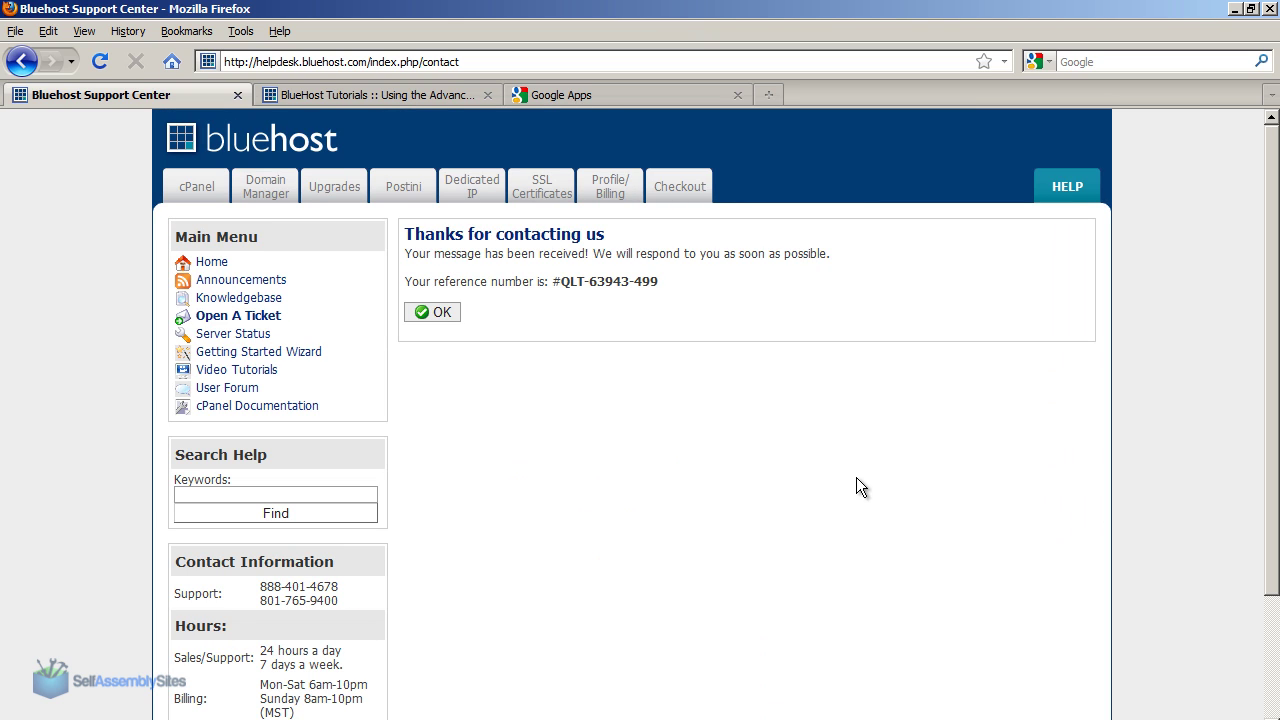
Step: Acknowledge the 'Thanks for contacting us' confirmation and return to the cPanel tab
{"action": "left_click", "coordinate": [432, 312]}
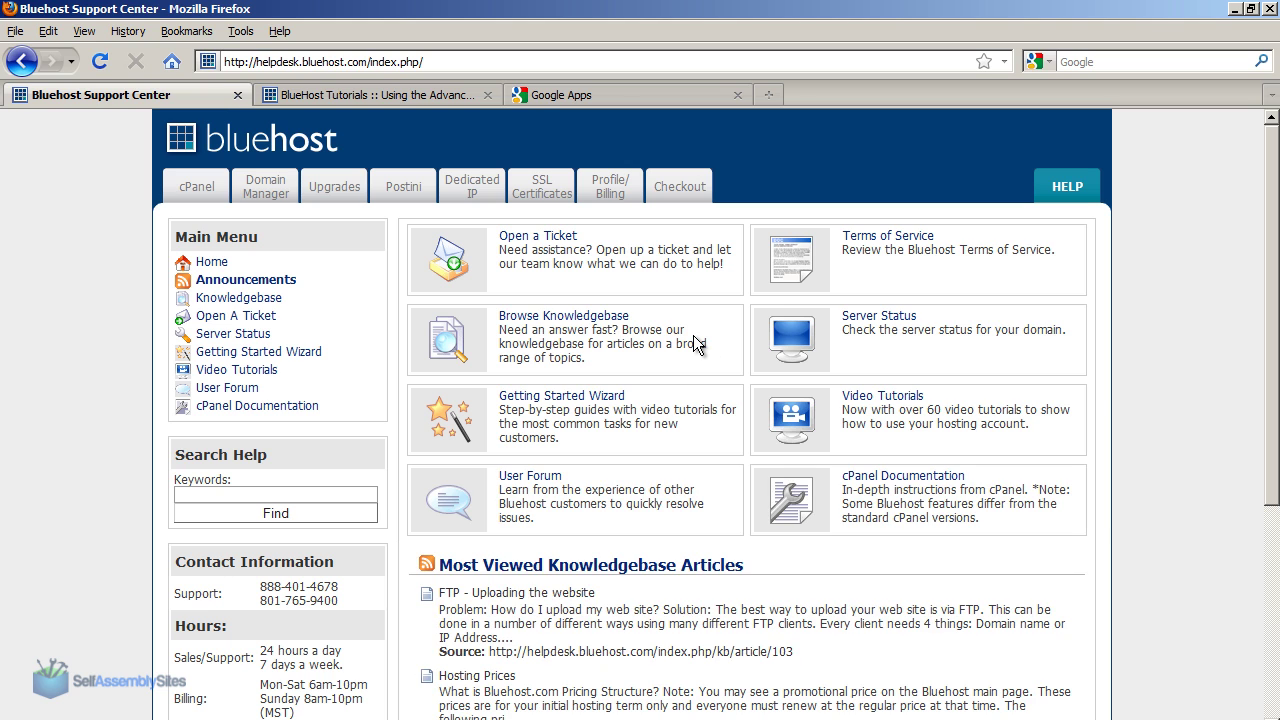
{"action": "left_click", "coordinate": [196, 190]}
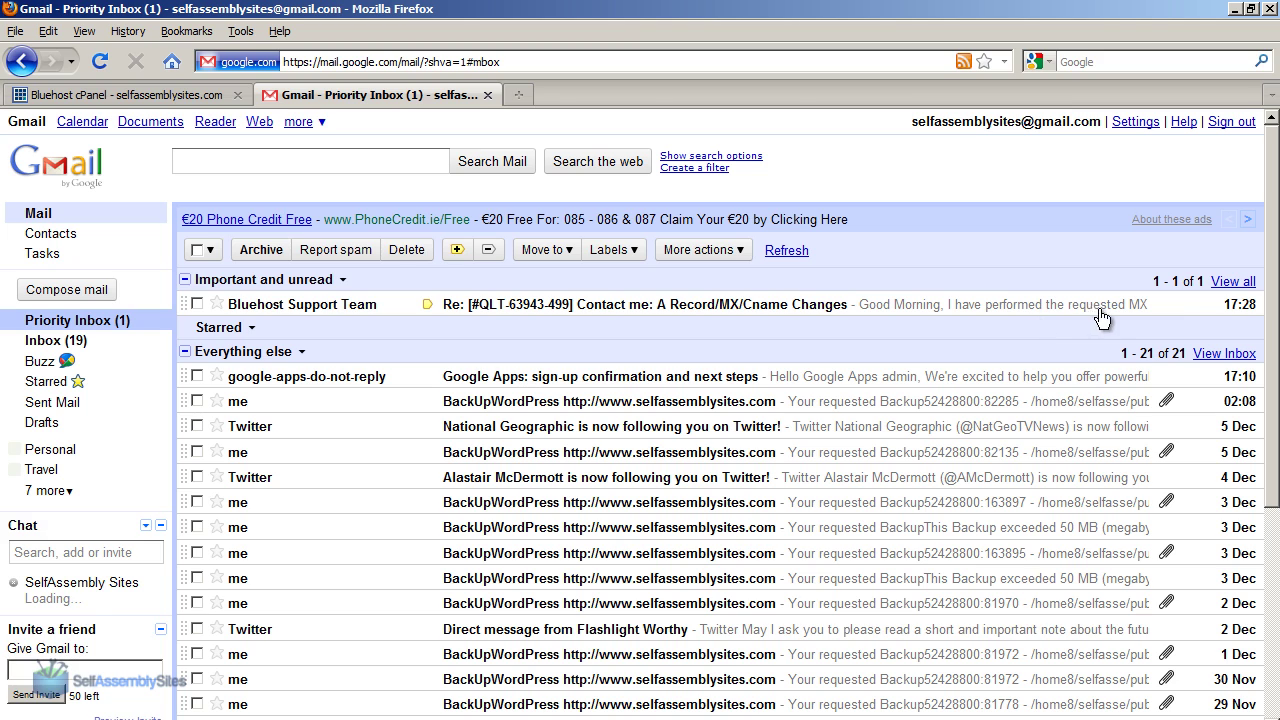
Step: Read Bluehost Support's reply confirming the MX changes and follow its DIG results link for selfassemblysites.com
{"action": "left_click", "coordinate": [706, 308]}
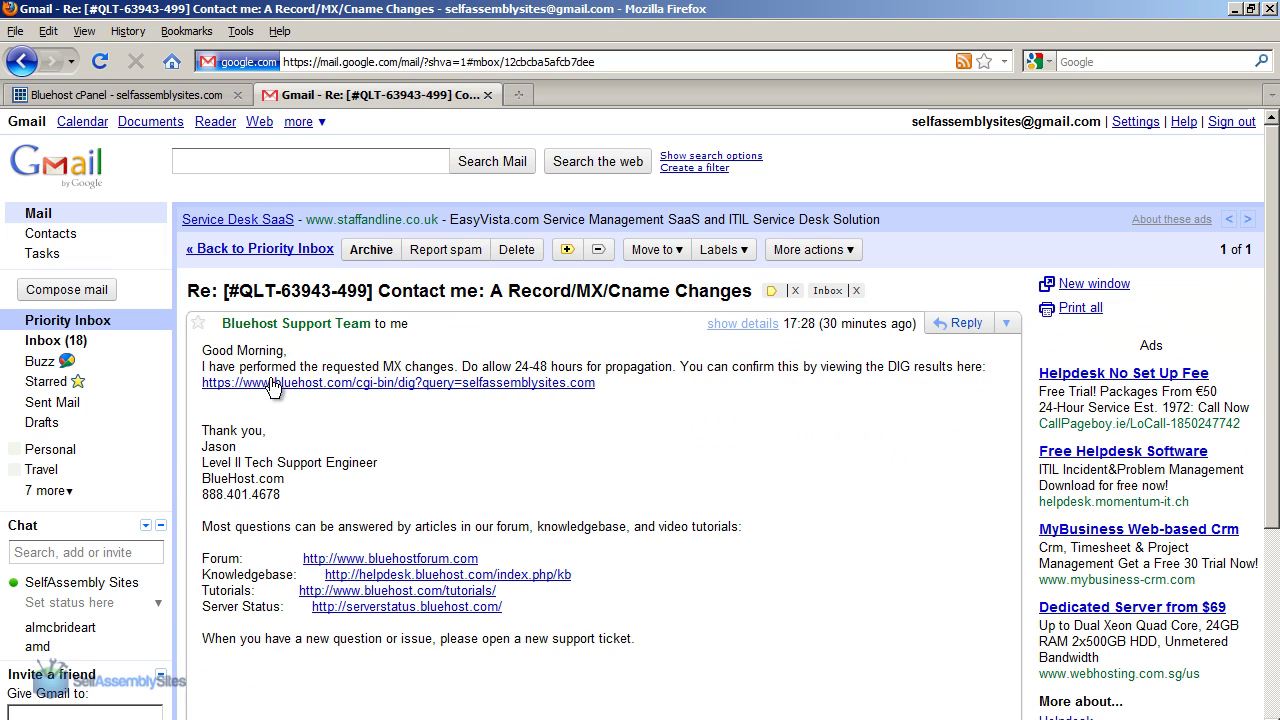
{"action": "left_click_drag", "start_coordinate": [240, 369], "coordinate": [667, 372]}
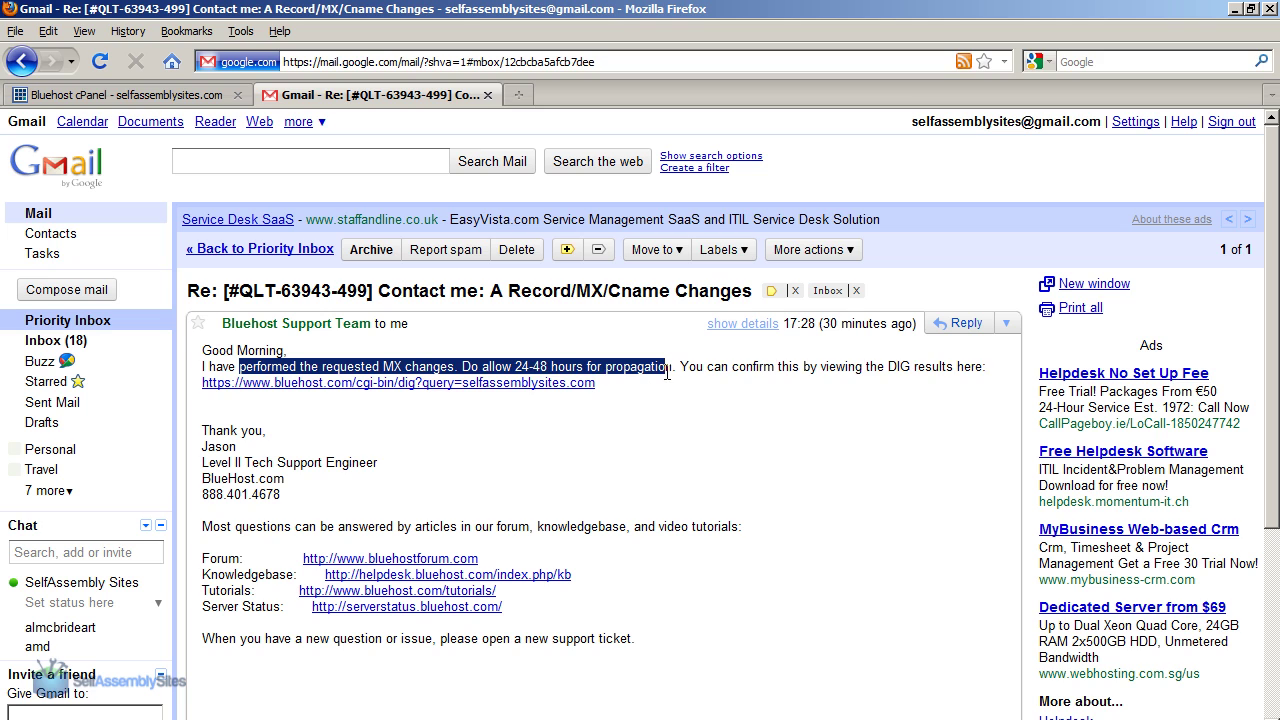
{"action": "left_click", "coordinate": [670, 372]}
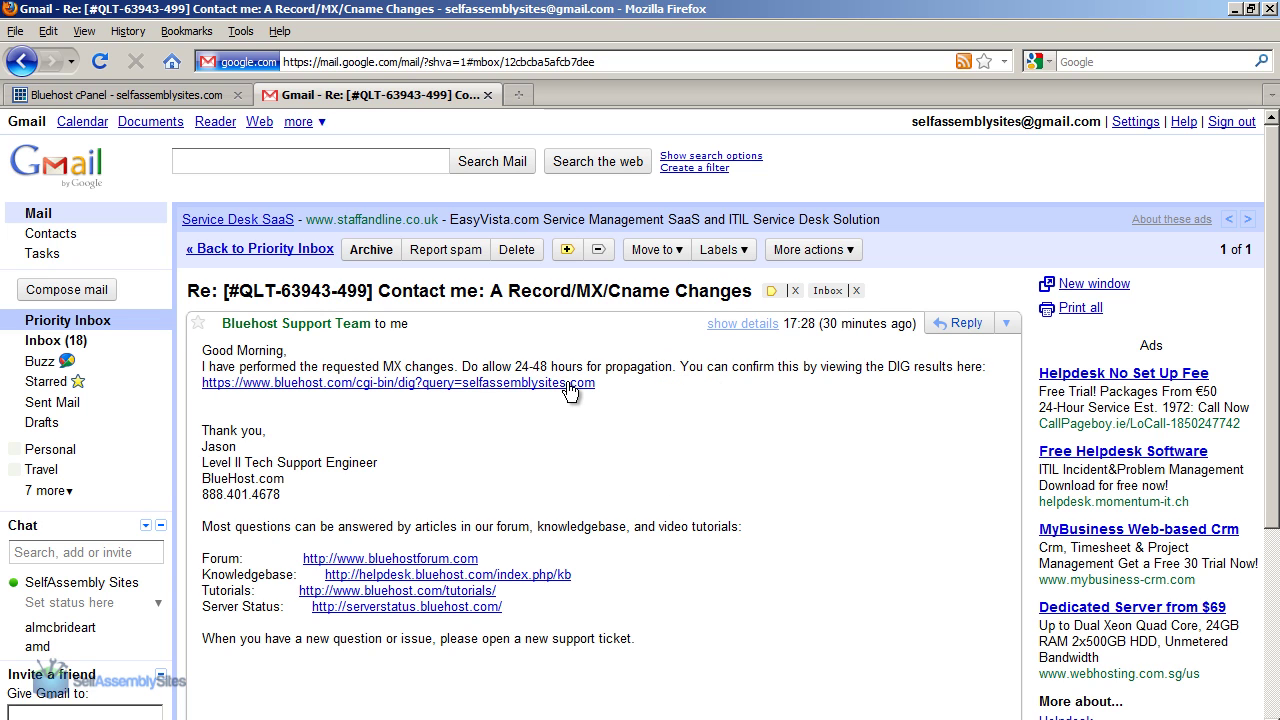
{"action": "left_click", "coordinate": [504, 390]}
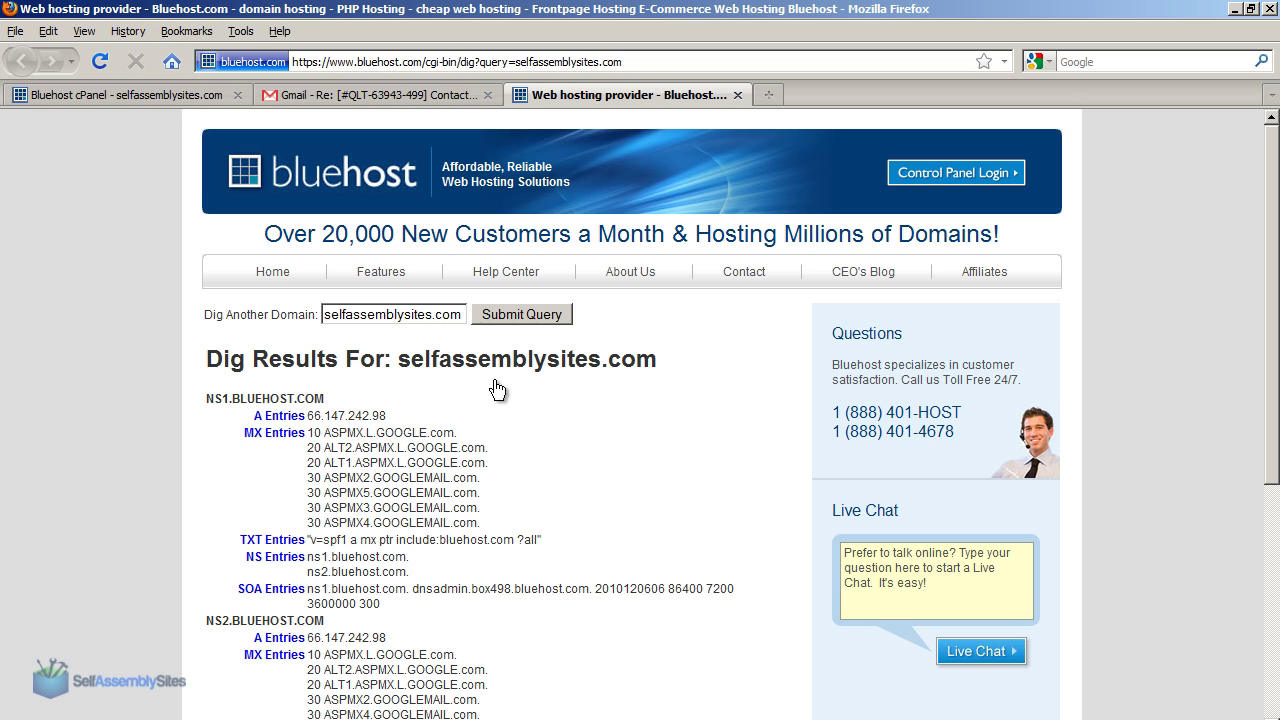
Step: Highlight the seven Google MX entries with priorities 10, 20 and 30 in the DIG results
{"action": "left_click_drag", "start_coordinate": [244, 434], "coordinate": [522, 517]}
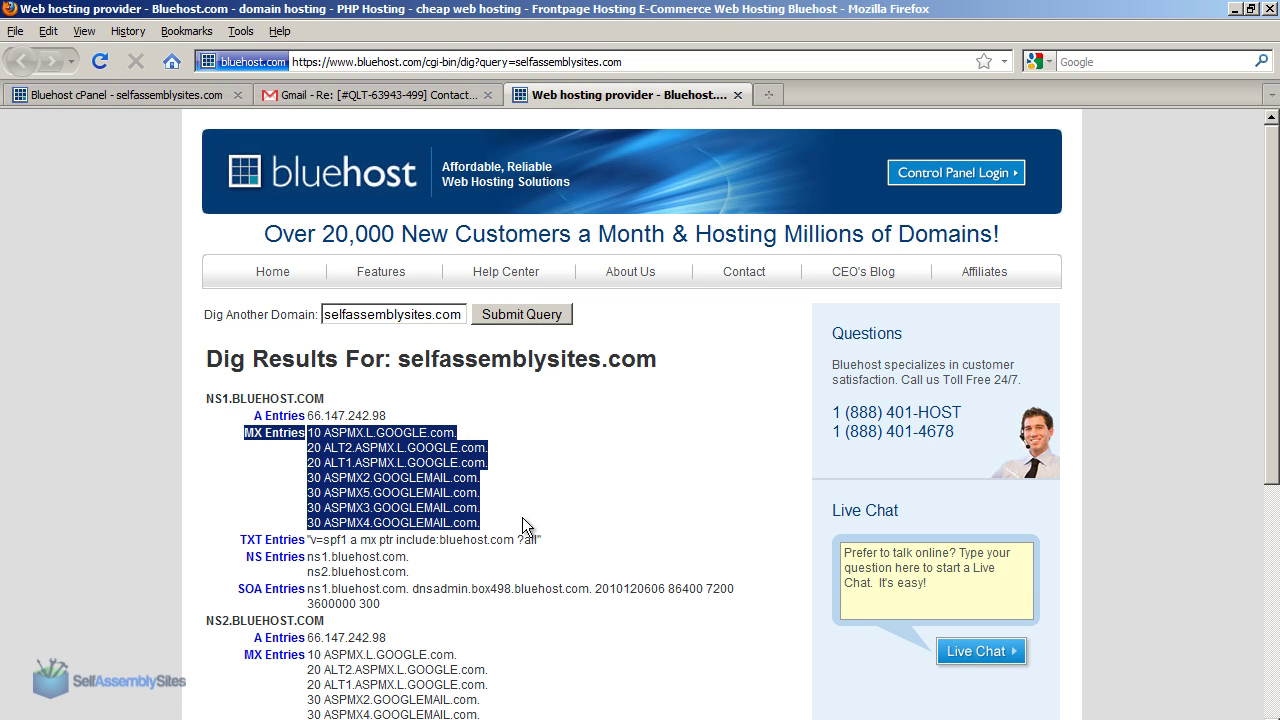